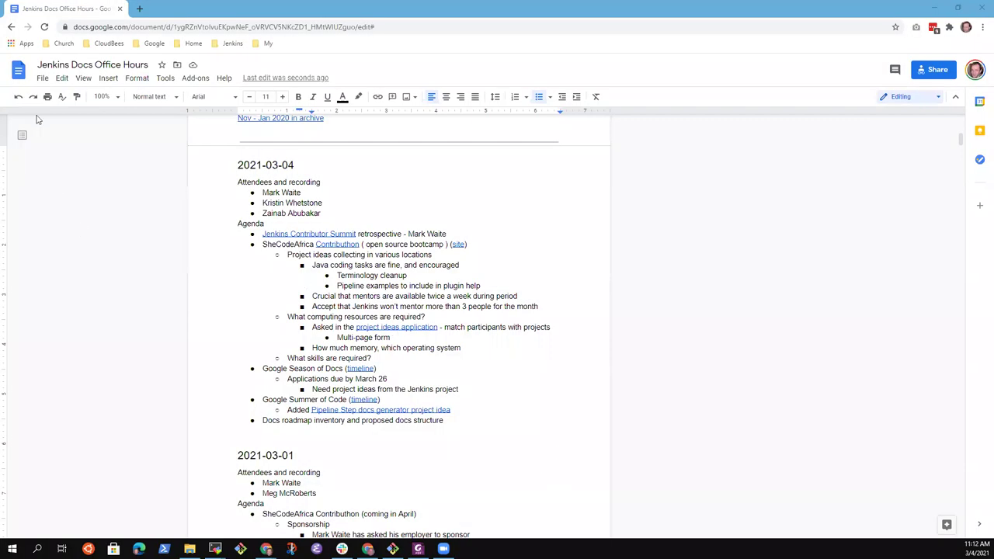
Step: Zoom the meeting notes to 150% and scroll through the agenda
{"action": "left_click", "coordinate": [116, 97]}
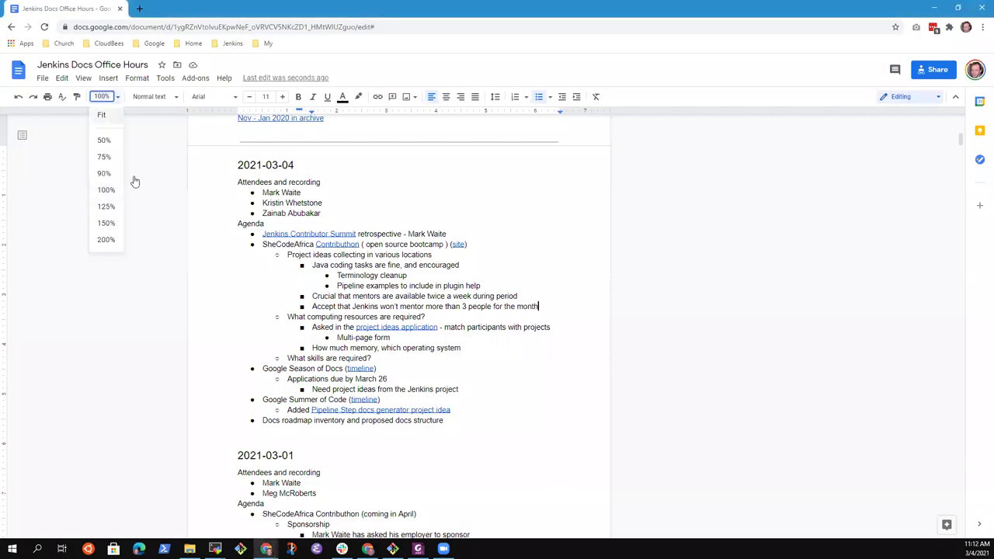
{"action": "left_click", "coordinate": [107, 223]}
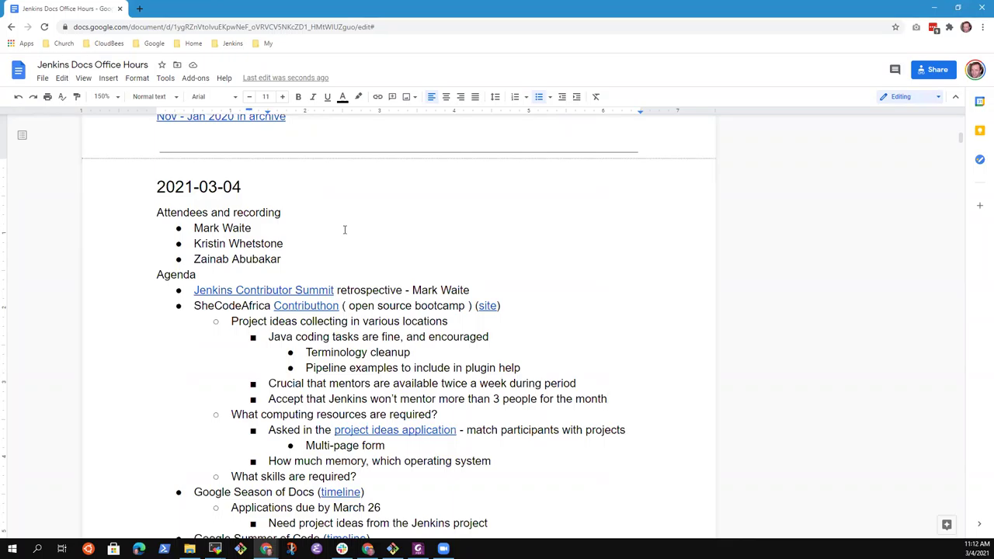
{"action": "scroll", "coordinate": [346, 234], "scroll_direction": "down", "scroll_amount": 3}
{"action": "scroll", "coordinate": [360, 243], "scroll_direction": "down", "scroll_amount": 1}
{"action": "scroll", "coordinate": [523, 215], "scroll_direction": "up", "scroll_amount": 1}
Step: Review the Contributor Summit, SheCodeAfrica and Google Season of Docs agenda lines
{"action": "left_click", "coordinate": [497, 192]}
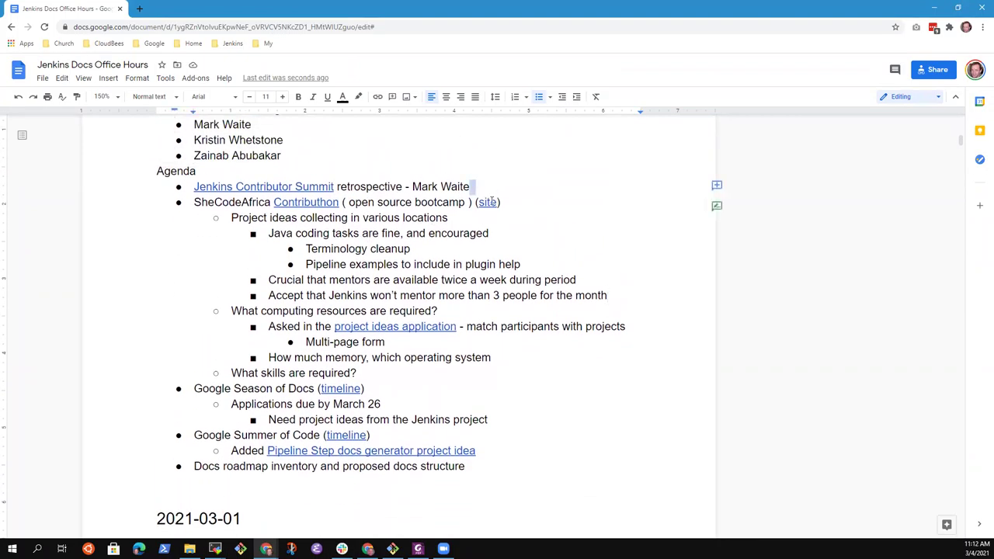
{"action": "key", "text": "shift+Home"}
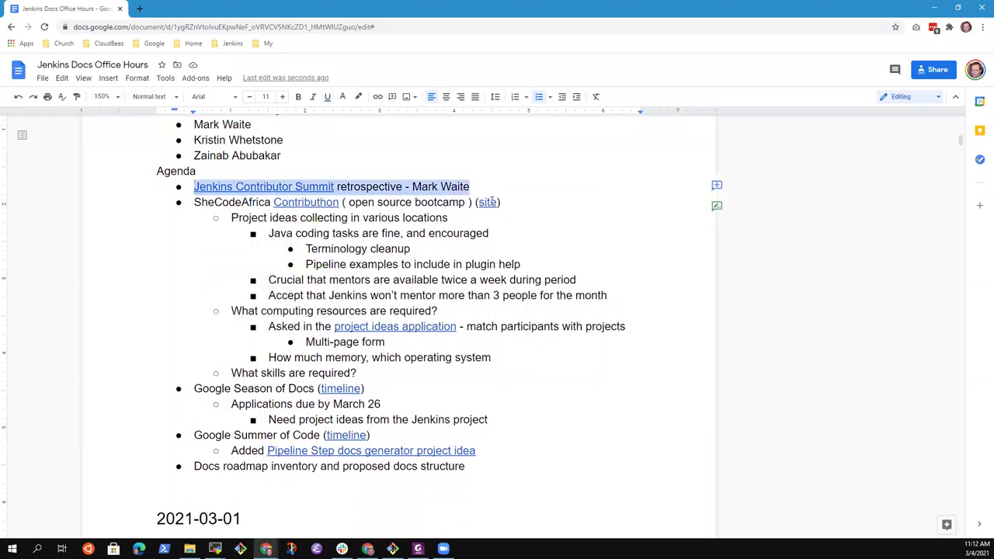
{"action": "key", "text": "Down"}
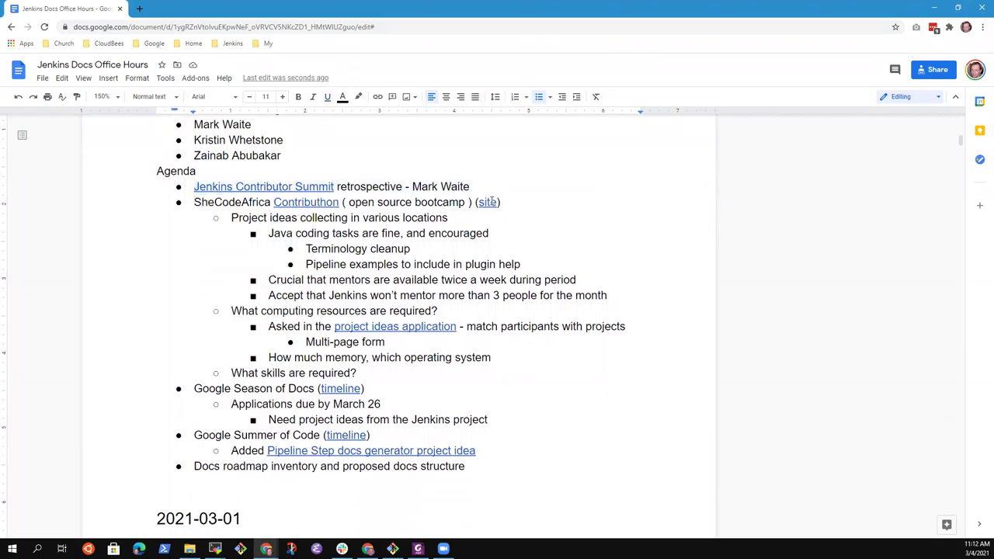
{"action": "key", "text": "shift+End"}
{"action": "key", "text": "Down"}
{"action": "key", "text": "Down"}
{"action": "key", "text": "Down"}
{"action": "key", "text": "Down"}
{"action": "key", "text": "Down"}
{"action": "key", "text": "Down"}
{"action": "key", "text": "Down"}
{"action": "key", "text": "Down"}
{"action": "key", "text": "Down"}
{"action": "key", "text": "Down"}
{"action": "key", "text": "Down"}
{"action": "key", "text": "Down"}
{"action": "key", "text": "Down"}
{"action": "key", "text": "Up"}
{"action": "key", "text": "Home"}
{"action": "key", "text": "shift+End"}
Step: Review the Summer of Code and Docs roadmap items, then return to the Contributor Summit line
{"action": "key", "text": "Down"}
{"action": "key", "text": "Down"}
{"action": "key", "text": "Down"}
{"action": "key", "text": "Home"}
{"action": "key", "text": "shift+End"}
{"action": "key", "text": "Down"}
{"action": "key", "text": "Down"}
{"action": "key", "text": "Home"}
{"action": "key", "text": "shift+End"}
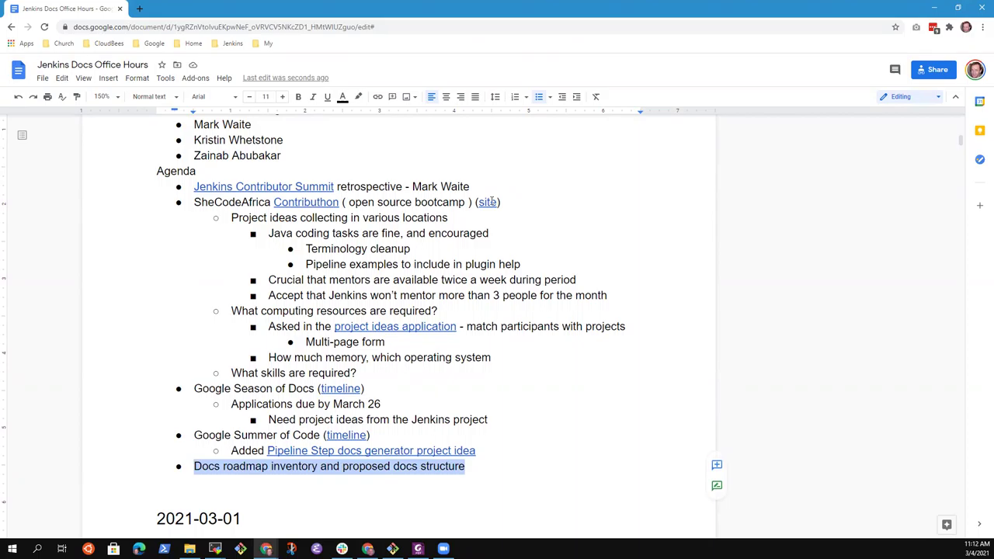
{"action": "key", "text": "Home"}
{"action": "key", "text": "Up"}
{"action": "key", "text": "Up"}
{"action": "key", "text": "Up"}
{"action": "key", "text": "Up"}
{"action": "key", "text": "Up"}
{"action": "key", "text": "Up"}
{"action": "key", "text": "Up"}
{"action": "key", "text": "Up"}
{"action": "key", "text": "Up"}
{"action": "key", "text": "Up"}
{"action": "key", "text": "Up"}
{"action": "key", "text": "Up"}
{"action": "key", "text": "Up"}
{"action": "key", "text": "Up"}
{"action": "key", "text": "Up"}
{"action": "key", "text": "Up"}
{"action": "key", "text": "Up"}
{"action": "key", "text": "Up"}
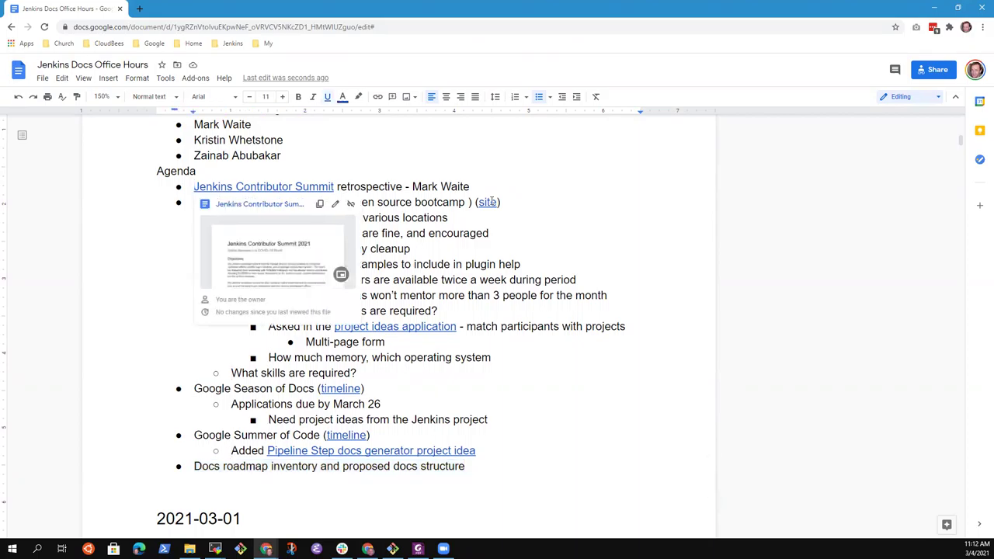
{"action": "left_click", "coordinate": [472, 186]}
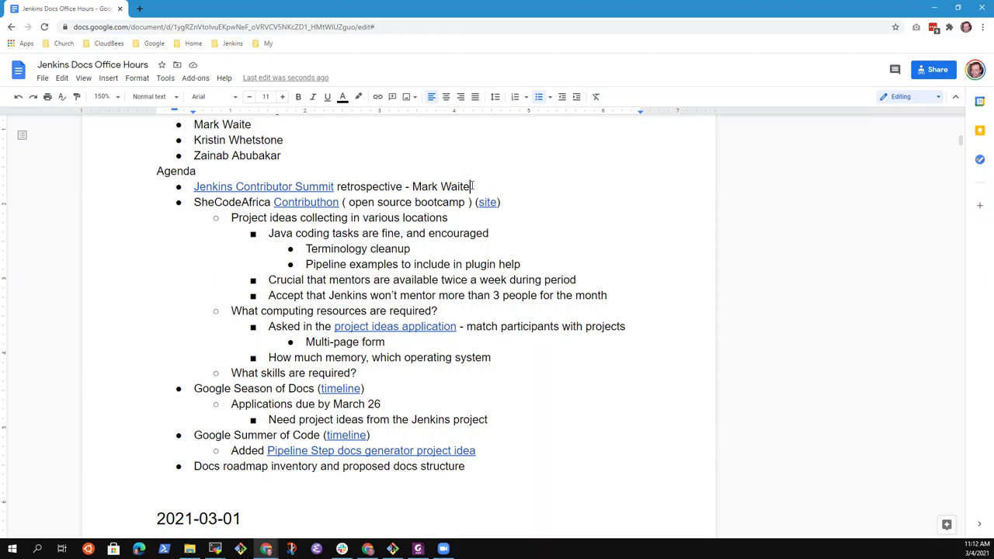
Step: Add an indented sub-bullet under Contributor Summit reading 'Survey sent for Contributor Summit'
{"action": "key", "text": "Return"}
{"action": "key", "text": "Tab"}
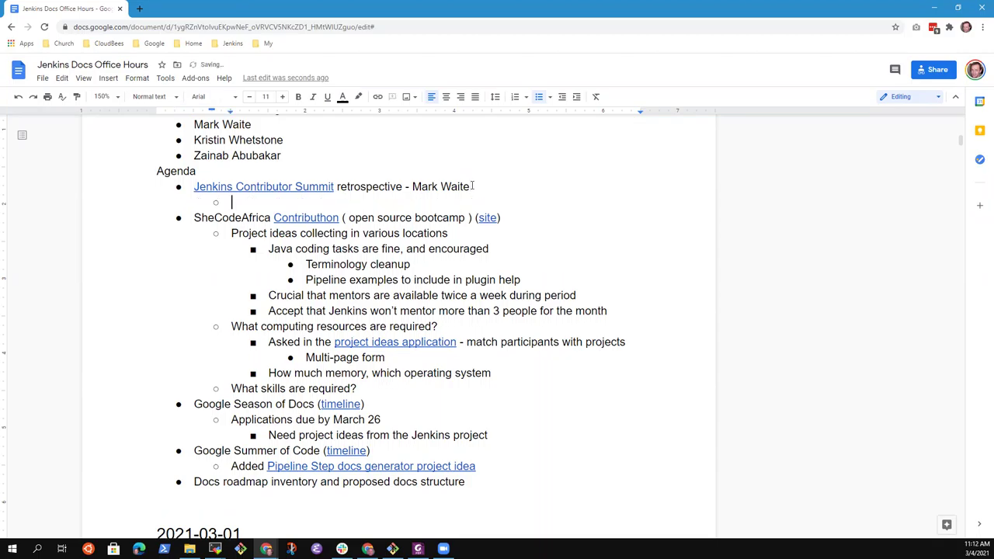
{"action": "type", "text": "SUr"}
{"action": "key", "text": "BackSpace"}
{"action": "key", "text": "BackSpace"}
{"action": "type", "text": "urvey sent for "}
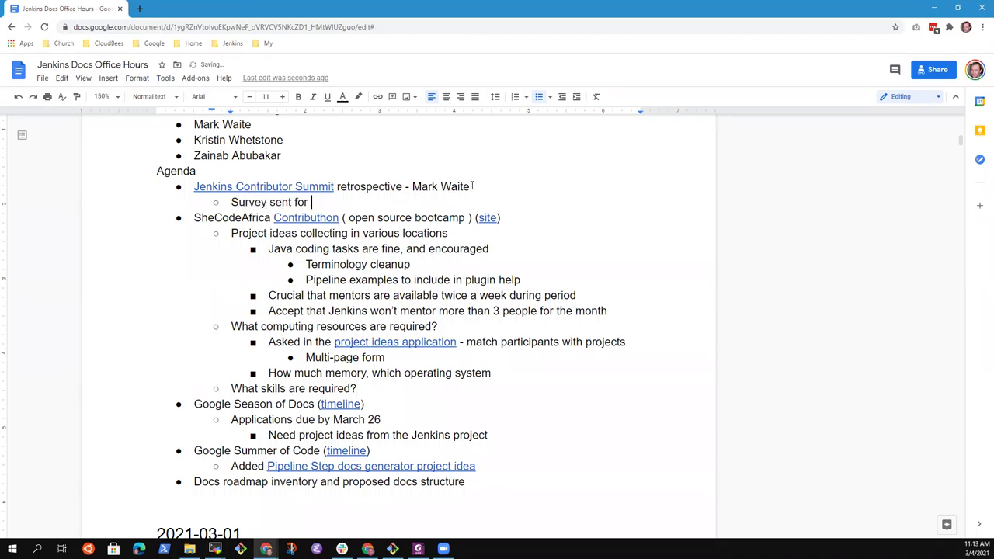
{"action": "type", "text": "Contributor Summit"}
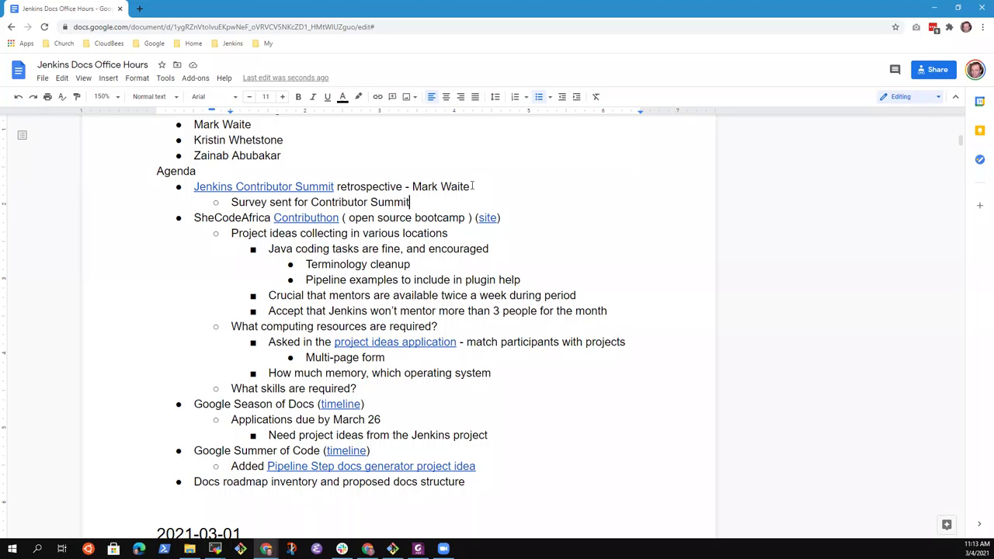
Step: Append the attendee's name after '(site)' on the SheCodeAfrica line
{"action": "key", "text": "Home"}
{"action": "key", "text": "shift+End"}
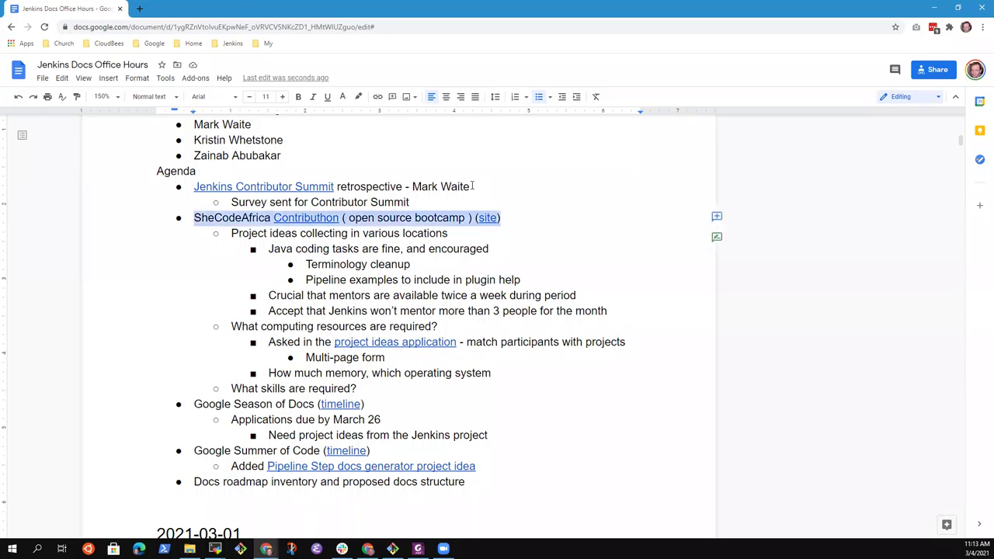
{"action": "key", "text": "Down"}
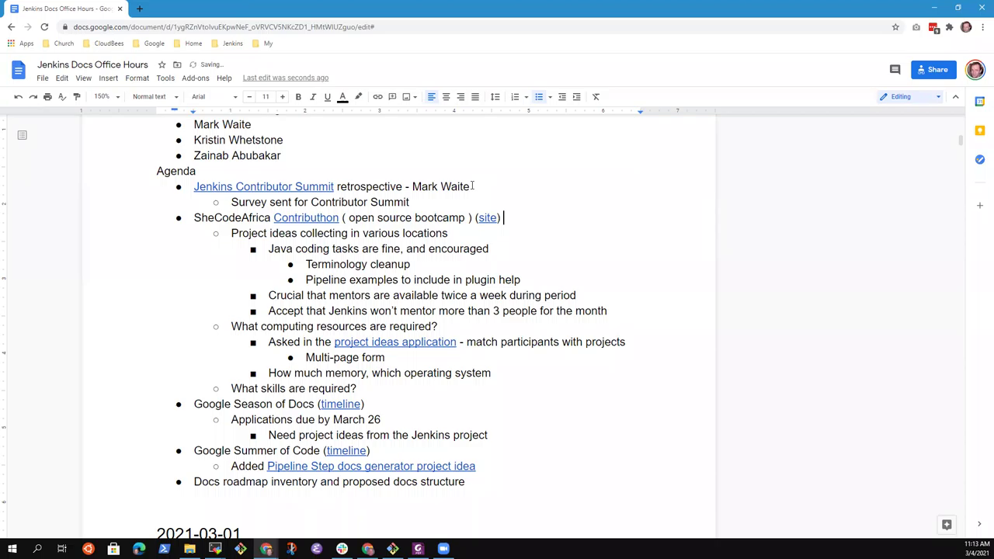
{"action": "type", "text": "- Zainab"}
Step: Add a bullet below the mentoring-limit line: prepare a pull request to jenkins.io proposing SheCodeAfrica project ideas
{"action": "key", "text": "Down"}
{"action": "key", "text": "Down"}
{"action": "key", "text": "Down"}
{"action": "key", "text": "Down"}
{"action": "key", "text": "End"}
{"action": "key", "text": "Return"}
{"action": "type", "text": "Mark"}
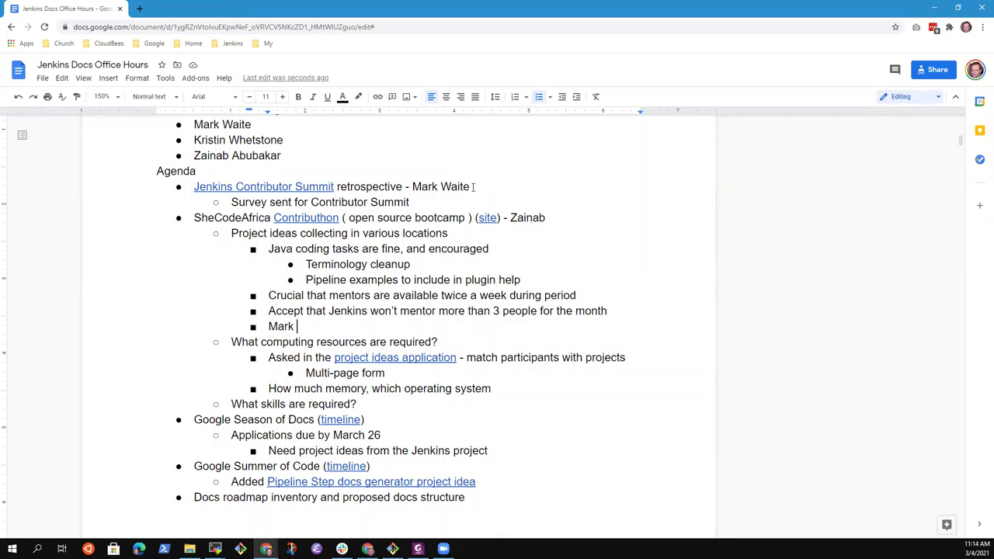
{"action": "type", "text": "prepare a pull request to jenkins.io proposing SheC"}
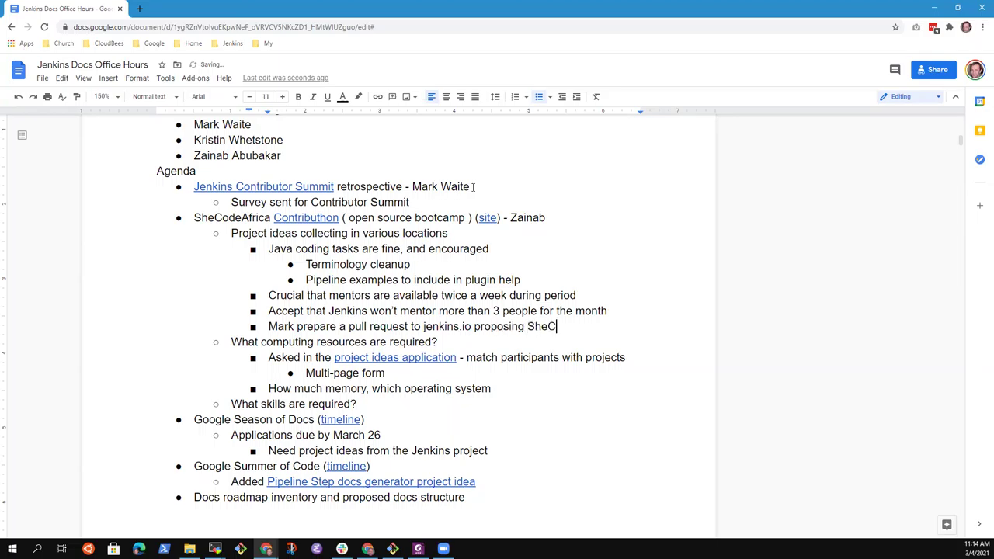
{"action": "type", "text": "odeAfrica project ideas"}
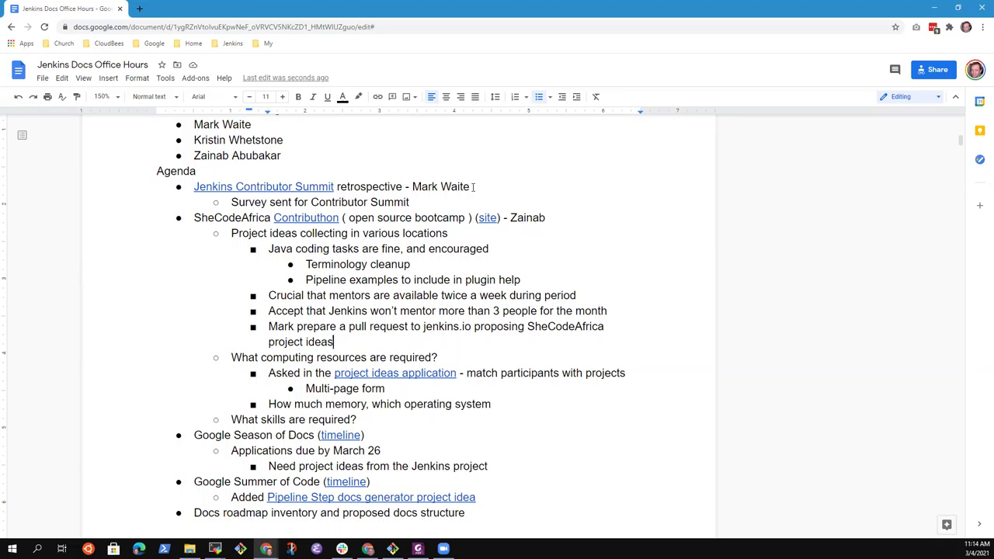
{"action": "key", "text": "Up"}
{"action": "key", "text": "Up"}
{"action": "key", "text": "Up"}
{"action": "key", "text": "Up"}
{"action": "key", "text": "Up"}
{"action": "key", "text": "Up"}
{"action": "key", "text": "Up"}
{"action": "key", "text": "Home"}
{"action": "key", "text": "shift+End"}
{"action": "key", "text": "Down"}
{"action": "key", "text": "Down"}
{"action": "key", "text": "Down"}
{"action": "key", "text": "Down"}
{"action": "key", "text": "Down"}
{"action": "key", "text": "Down"}
{"action": "key", "text": "Down"}
{"action": "key", "text": "Up"}
{"action": "key", "text": "Home"}
{"action": "key", "text": "ctrl+Right"}
{"action": "key", "text": "ctrl+Right"}
{"action": "type", "text": "ww."}
{"action": "type", "text": "w"}
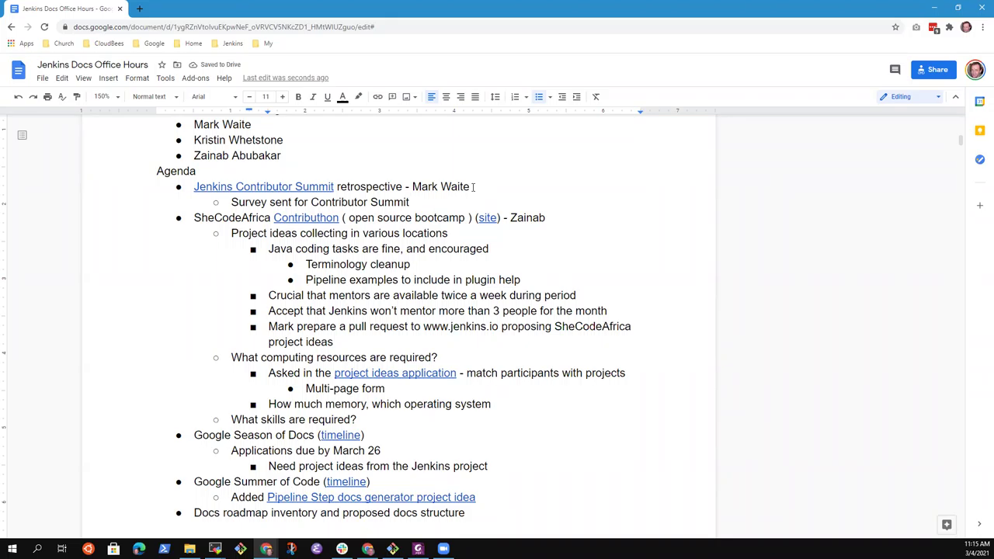
Step: Add an indented sub-bullet 'Would like to complete before March 19' under the pull request action
{"action": "key", "text": "Down"}
{"action": "key", "text": "Return"}
{"action": "key", "text": "Tab"}
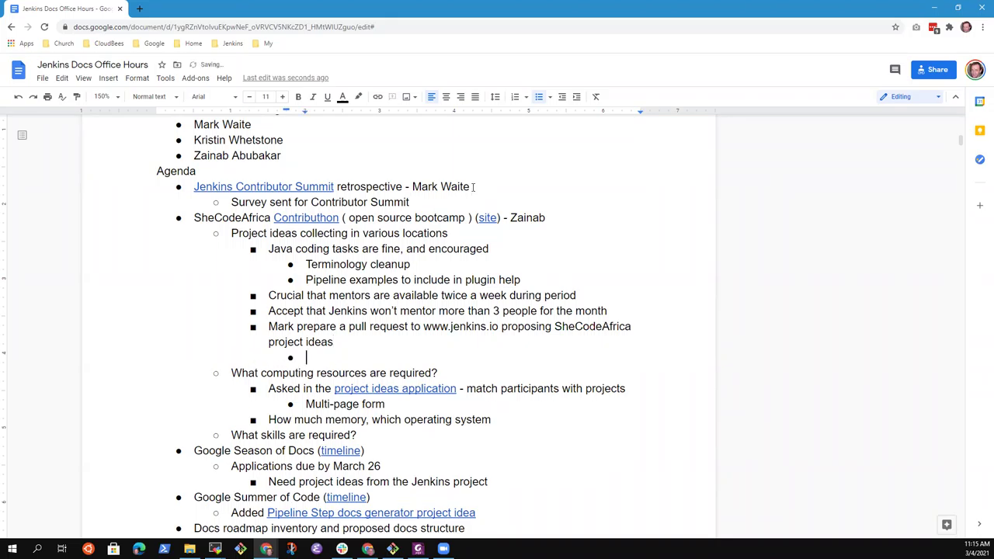
{"action": "type", "text": "Would li"}
{"action": "type", "text": "ek"}
{"action": "key", "text": "BackSpace"}
{"action": "key", "text": "BackSpace"}
{"action": "type", "text": "ke to complete before March 19"}
Step: Add a second sub-bullet 'Use to select participants during last two weeks of March'
{"action": "key", "text": "Return"}
{"action": "type", "text": "Use "}
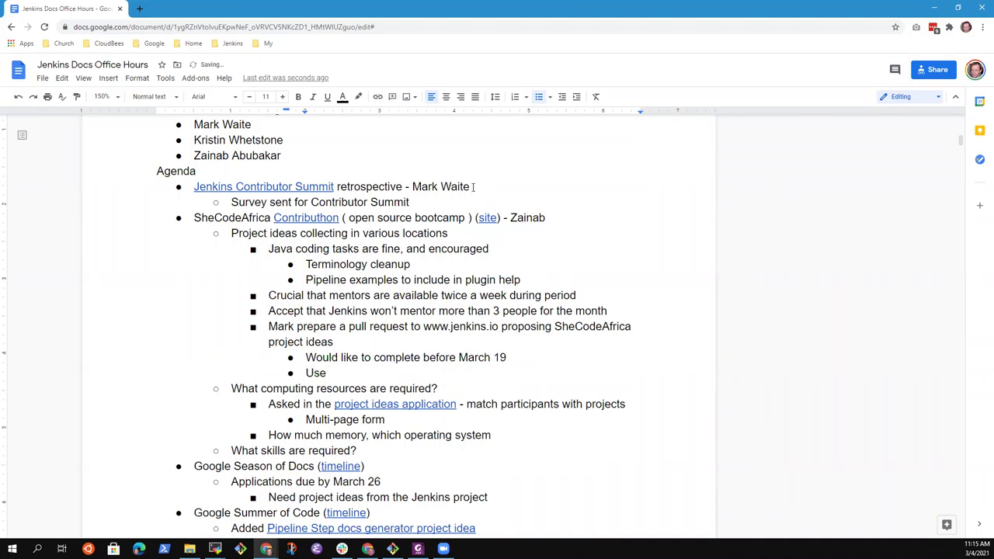
{"action": "type", "text": "to selc"}
{"action": "key", "text": "BackSpace"}
{"action": "type", "text": "ect participants "}
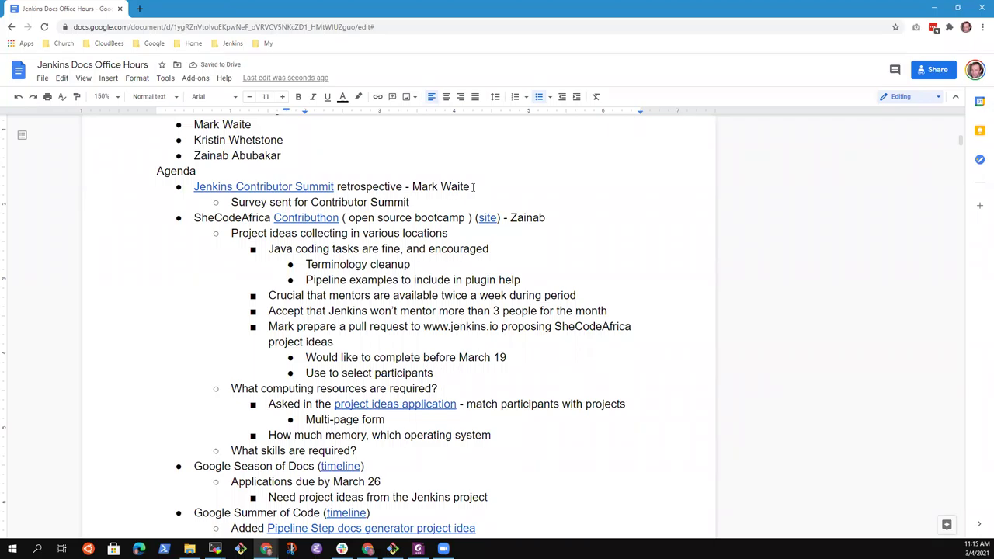
{"action": "type", "text": "during last w"}
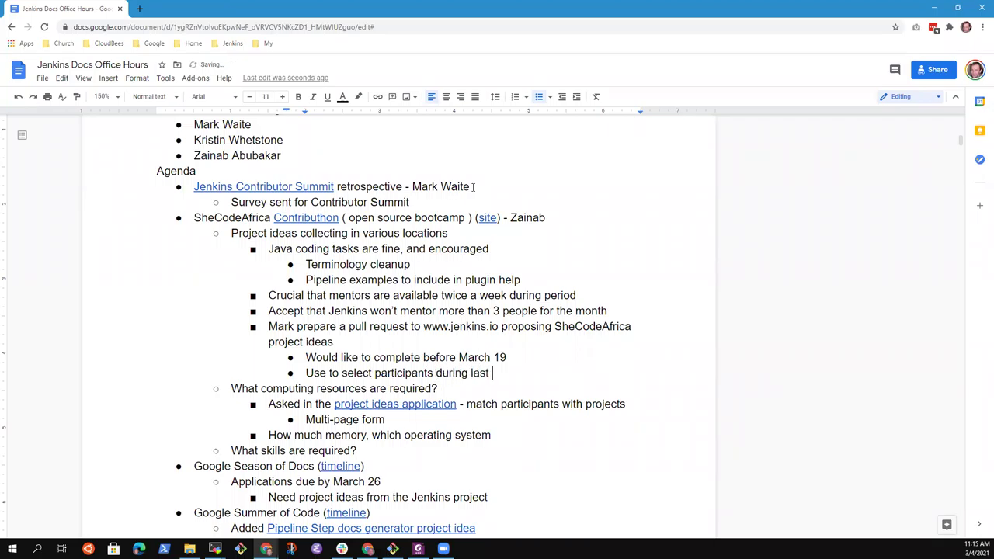
{"action": "key", "text": "BackSpace"}
{"action": "type", "text": "tweek"}
{"action": "key", "text": "BackSpace"}
{"action": "key", "text": "BackSpace"}
{"action": "key", "text": "BackSpace"}
{"action": "type", "text": "o weeks"}
{"action": "type", "text": "of March"}
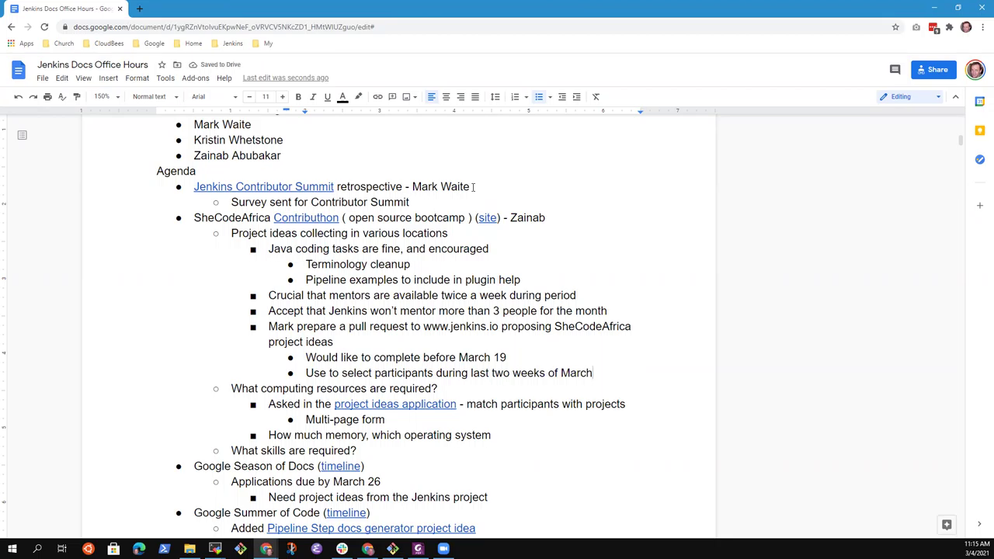
{"action": "key", "text": "Down"}
Step: Add an outdented item 'Jenkins project application to SheCodeAfrica'
{"action": "key", "text": "Home"}
{"action": "key", "text": "Up"}
{"action": "key", "text": "Return"}
{"action": "key", "text": "shift+Tab"}
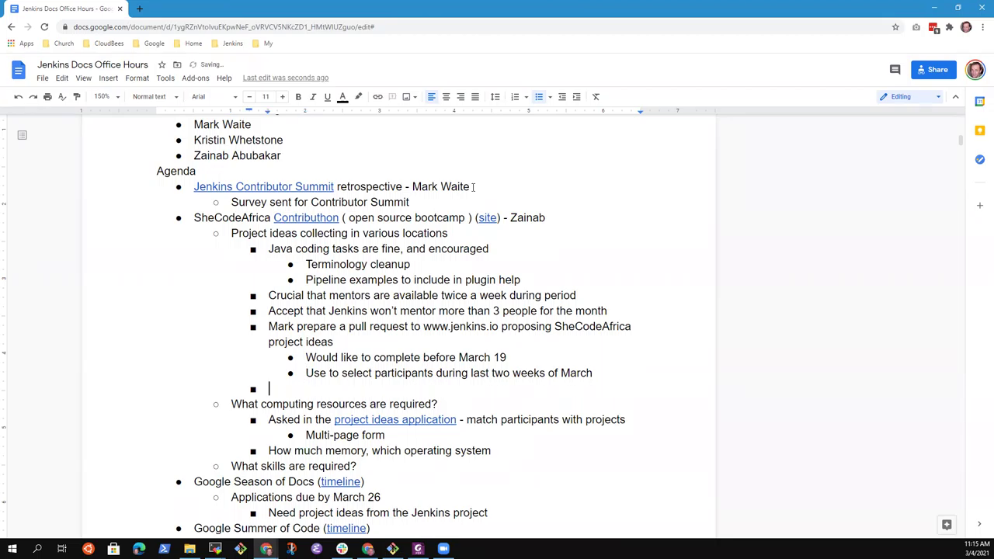
{"action": "type", "text": "Jenkins porject"}
{"action": "key", "text": "ctrl+BackSpace"}
{"action": "type", "text": "projec"}
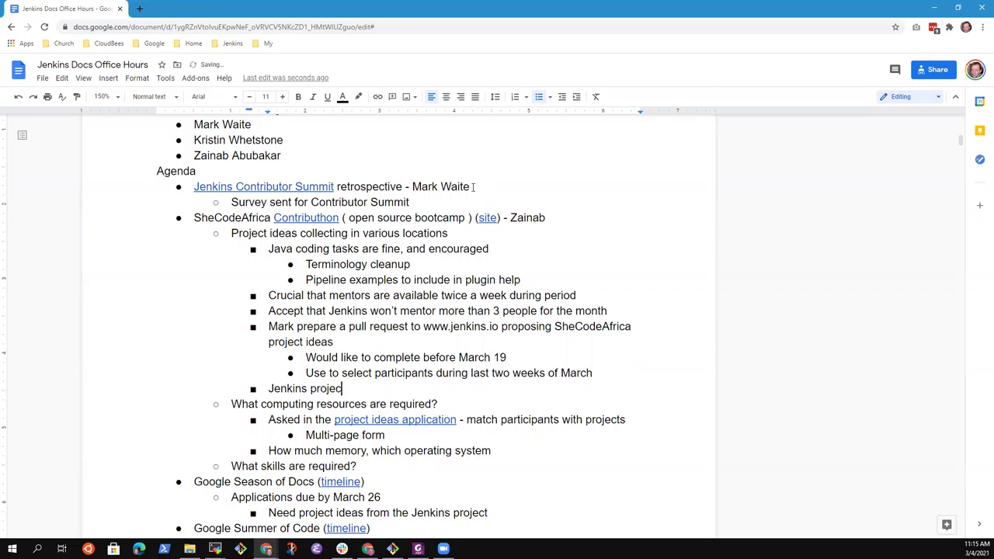
{"action": "type", "text": "t application to S"}
{"action": "type", "text": "heCode"}
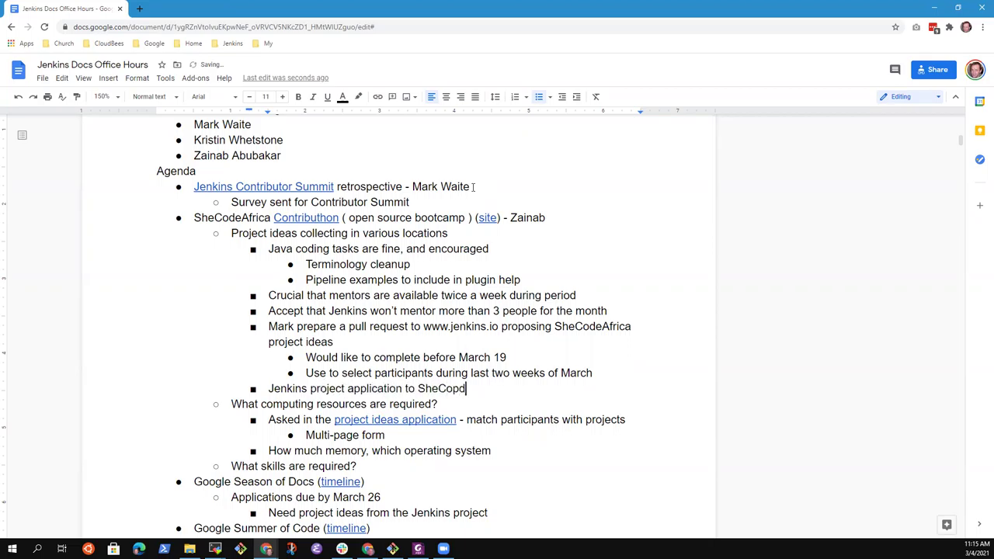
{"action": "type", "text": "Africa"}
Step: Add an indented sub-bullet for an attendee to draft answers to the questions and publish them for review
{"action": "key", "text": "Return"}
{"action": "key", "text": "Tab"}
{"action": "type", "text": "Mark draft a"}
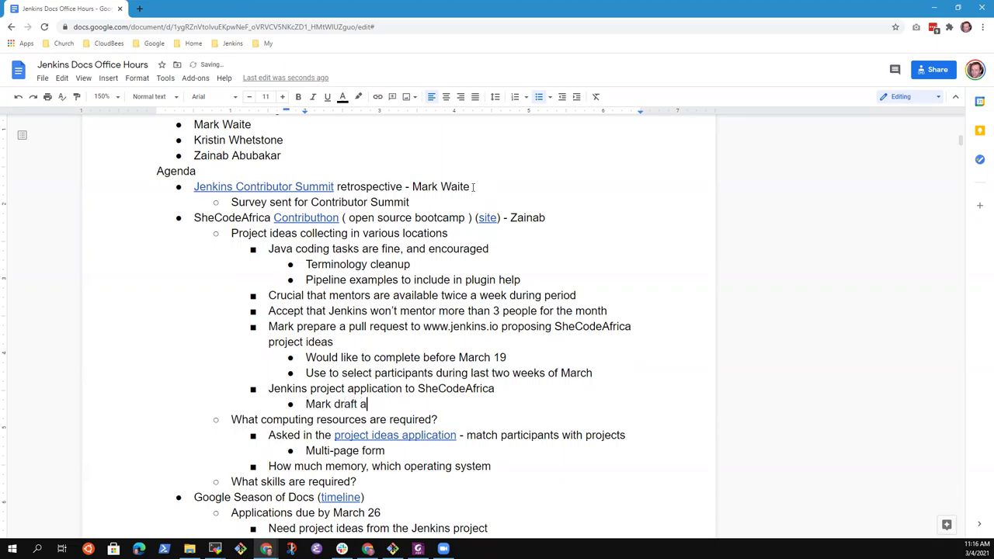
{"action": "type", "text": "nswers to the su"}
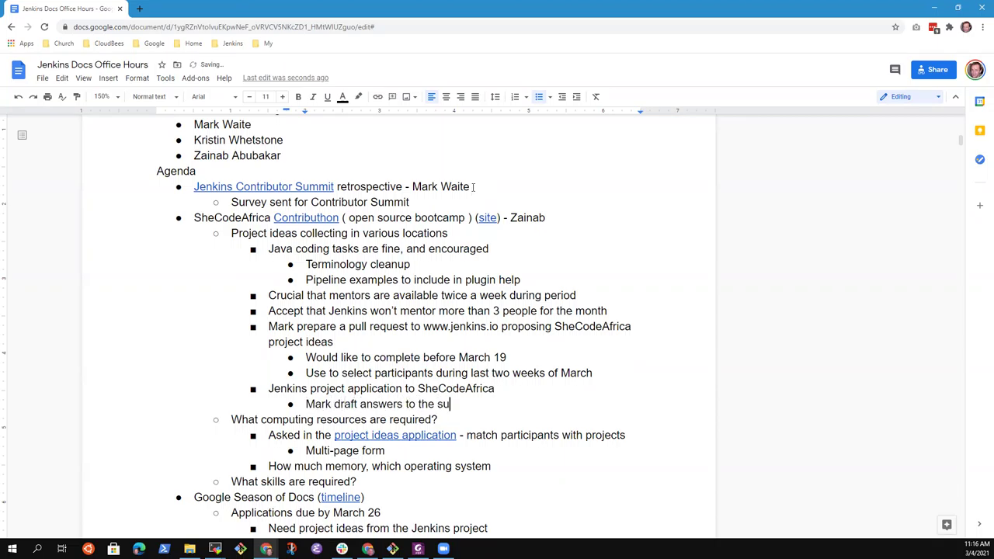
{"action": "type", "text": "rvey, publish them "}
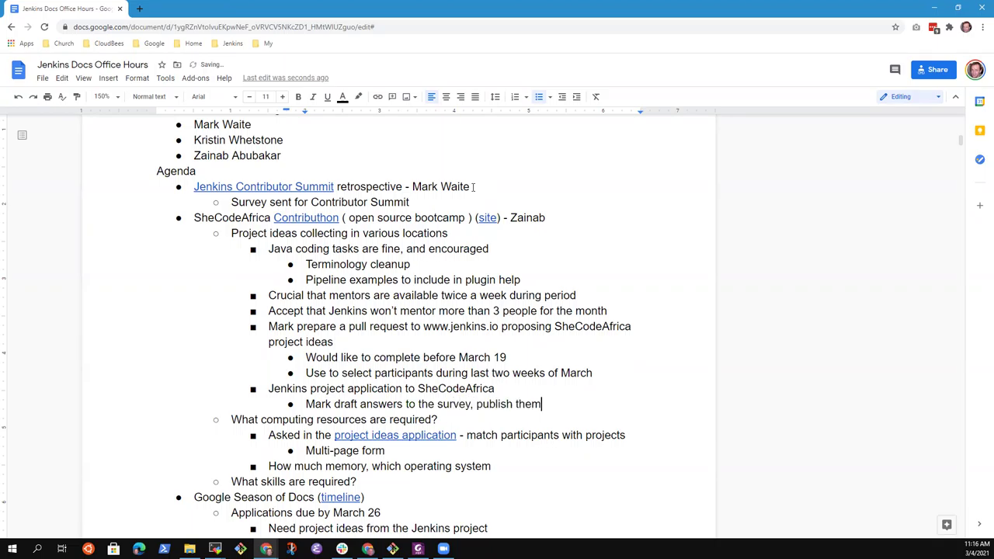
{"action": "type", "text": "for review,"}
{"action": "key", "text": "ctrl+Left"}
{"action": "key", "text": "ctrl+Left"}
{"action": "key", "text": "ctrl+Left"}
{"action": "key", "text": "ctrl+Left"}
{"action": "key", "text": "ctrl+Left"}
{"action": "key", "text": "ctrl+shift+Left"}
{"action": "type", "text": "questionaire"}
{"action": "key", "text": "ctrl+BackSpace"}
{"action": "type", "text": "que"}
{"action": "key", "text": "BackSpace"}
{"action": "key", "text": "BackSpace"}
{"action": "key", "text": "BackSpace"}
{"action": "key", "text": "BackSpace"}
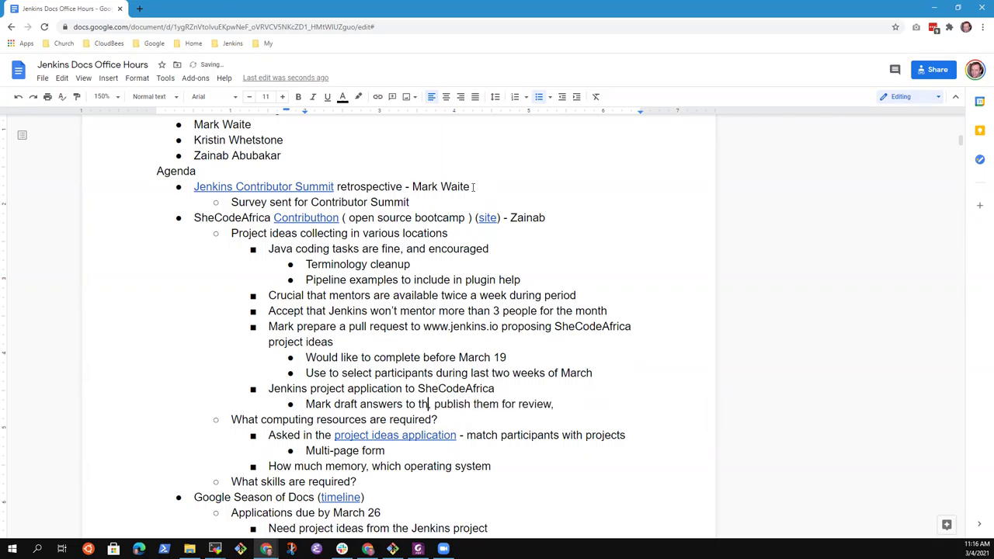
{"action": "type", "text": "e questions"}
Step: Append 'invite others to review and comment on the proposed application' to that sub-bullet
{"action": "key", "text": "End"}
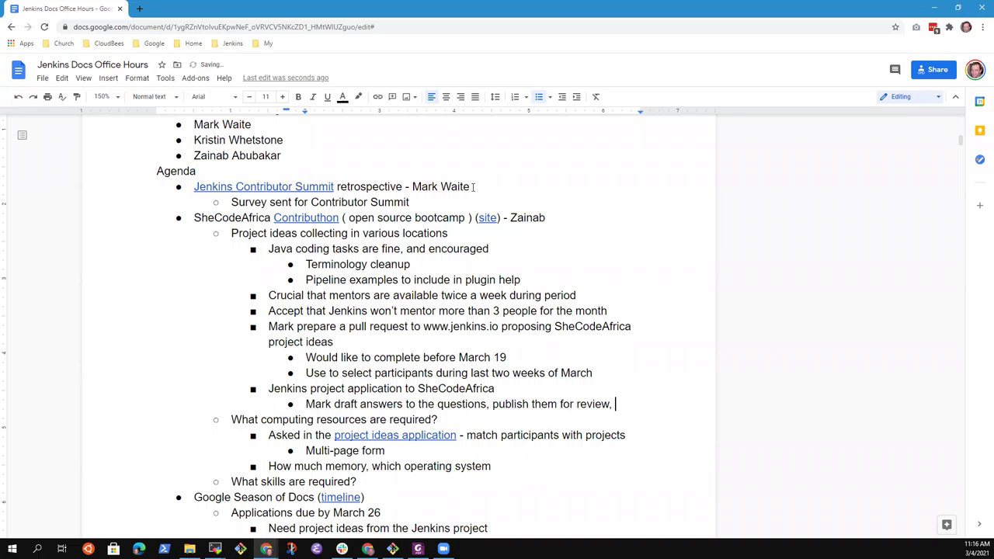
{"action": "type", "text": "invite"}
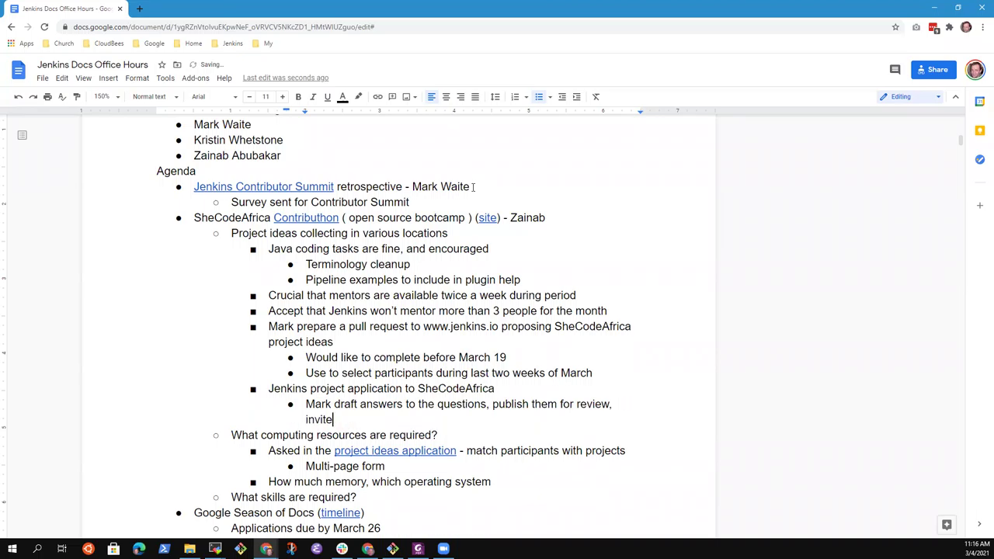
{"action": "type", "text": " others to review "}
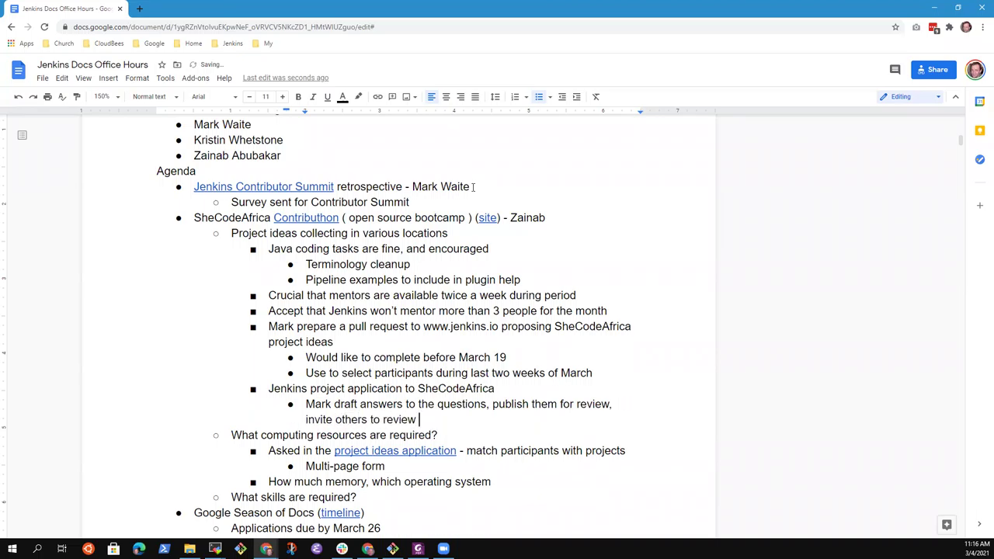
{"action": "type", "text": "and comment on the "}
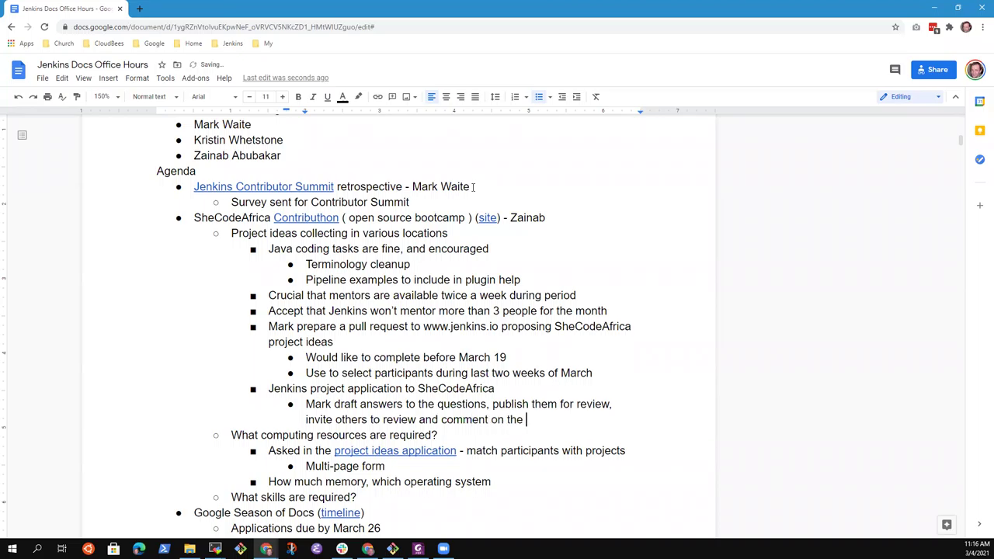
{"action": "type", "text": "proposed application"}
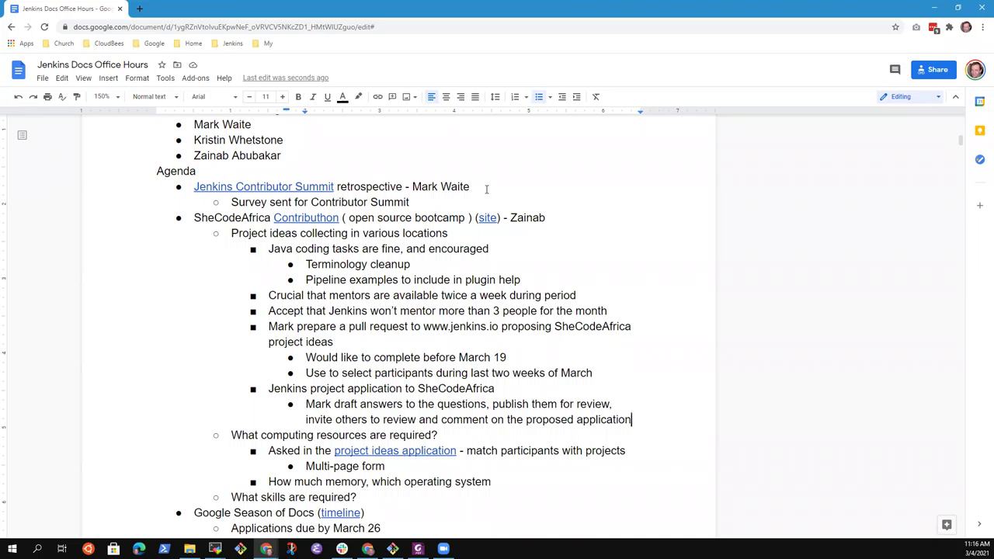
{"action": "key", "text": "Down"}
{"action": "key", "text": "Home"}
{"action": "key", "text": "shift+End"}
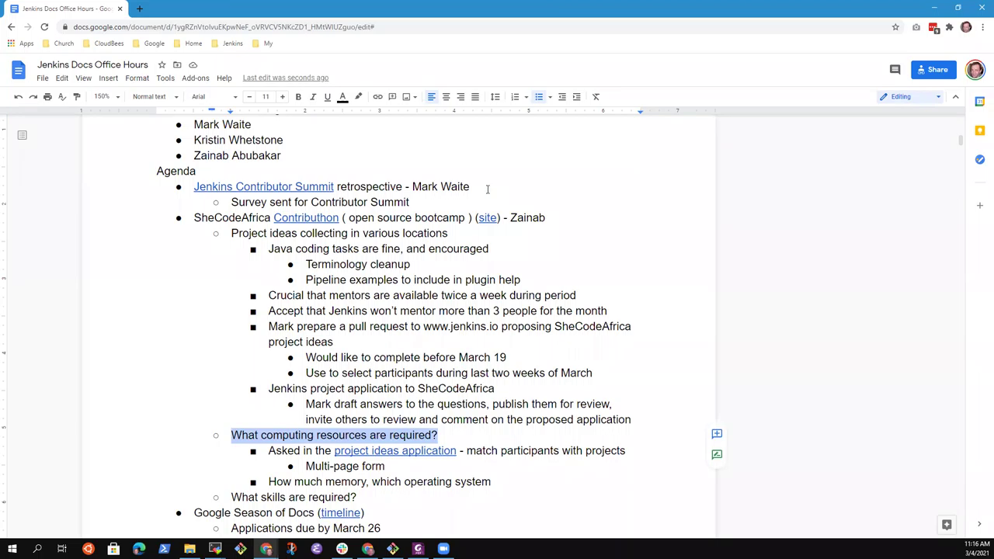
{"action": "key", "text": "Down"}
{"action": "key", "text": "Down"}
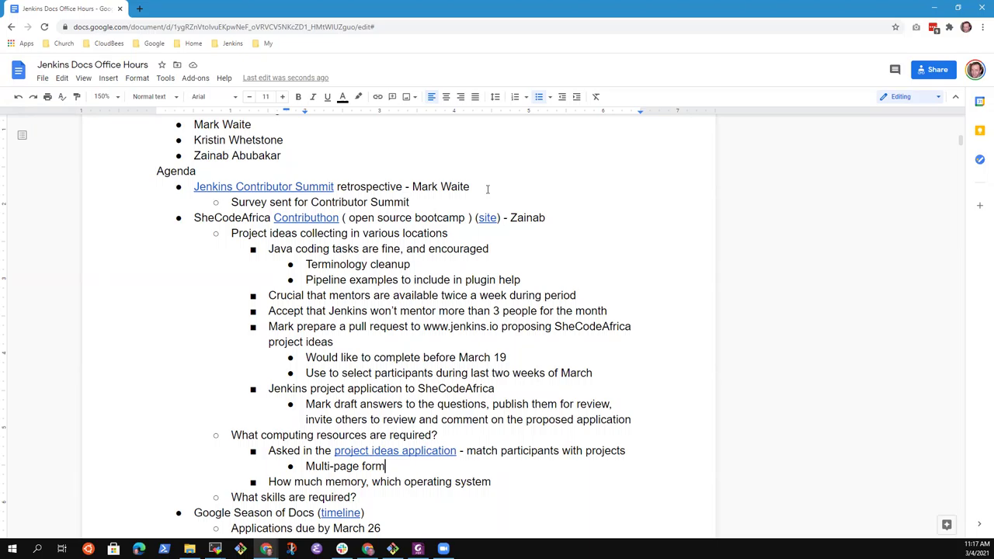
Step: Add a bullet below the operating-system line: 'Windows computers are most common in Africa'
{"action": "key", "text": "Down"}
{"action": "key", "text": "End"}
{"action": "key", "text": "Return"}
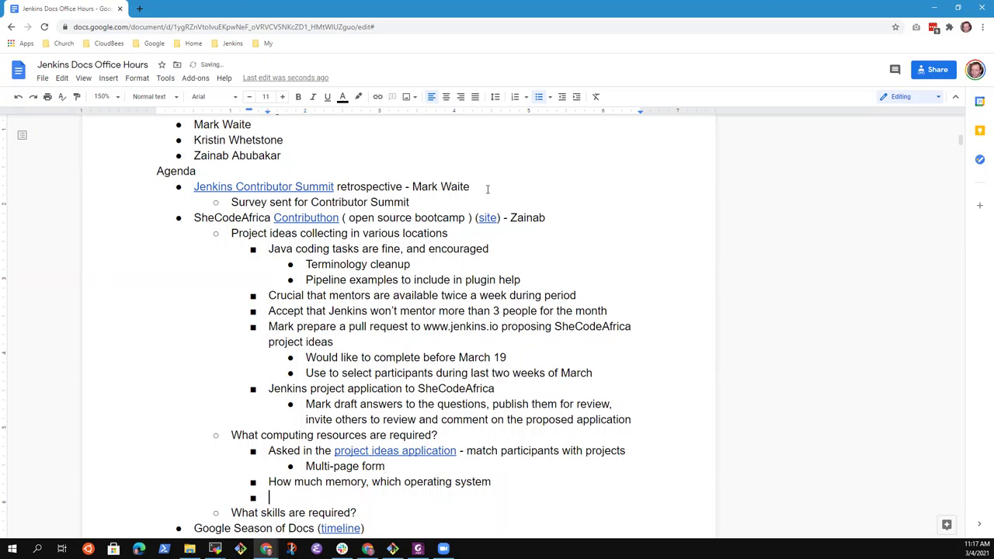
{"action": "type", "text": "Windows comput"}
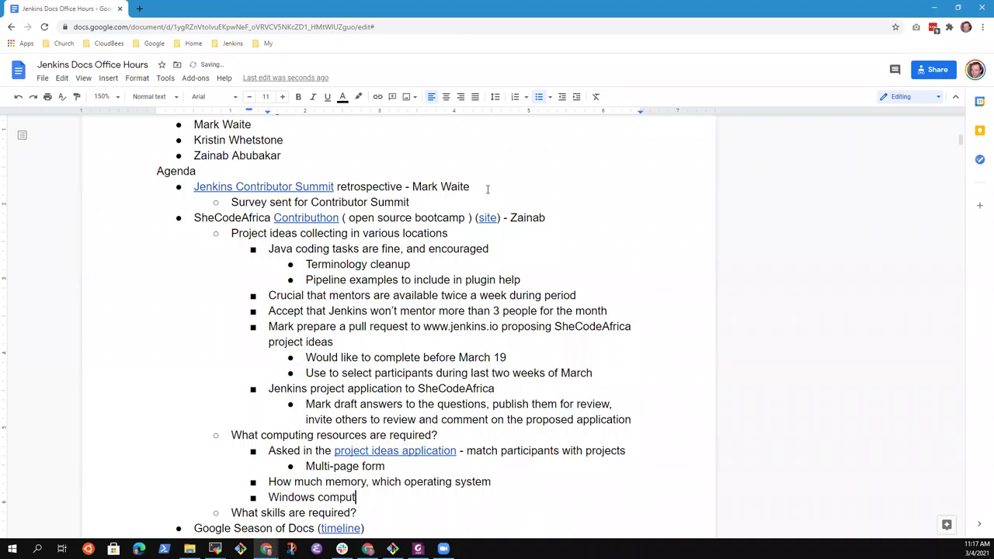
{"action": "type", "text": "ers are most comm"}
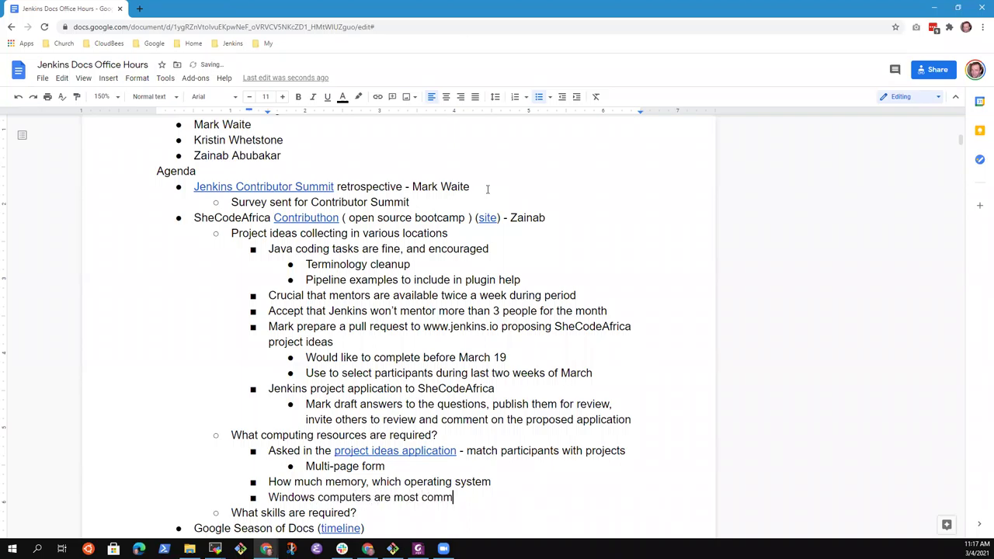
{"action": "type", "text": "on in Africa"}
Step: Correct 'most' to 'more' and append 'than Linux' to the Windows bullet
{"action": "key", "text": "ctrl+Left"}
{"action": "key", "text": "ctrl+Left"}
{"action": "key", "text": "ctrl+Left"}
{"action": "key", "text": "ctrl+shift+Left"}
{"action": "type", "text": "more"}
{"action": "key", "text": "End"}
{"action": "type", "text": "than Linux"}
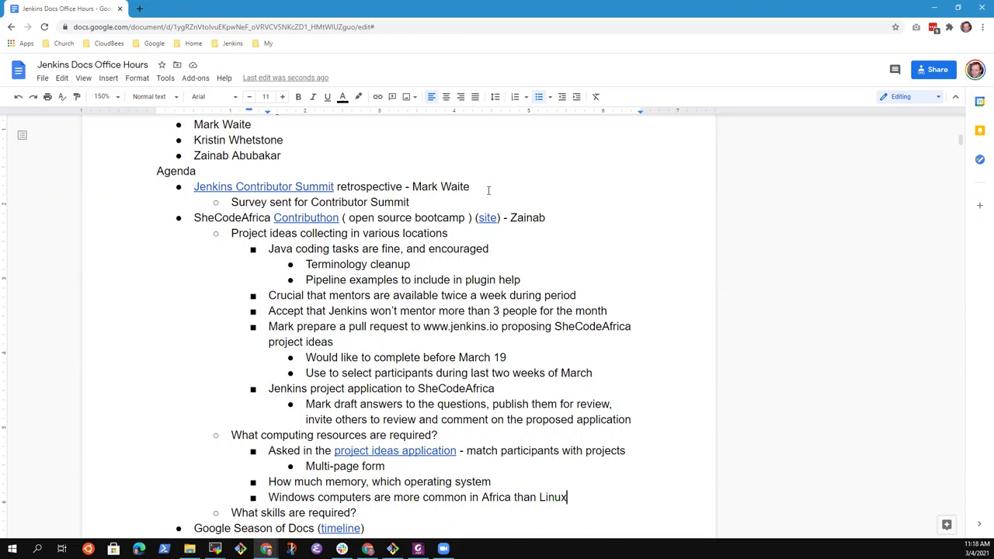
{"action": "key", "text": "Up"}
{"action": "key", "text": "Up"}
{"action": "key", "text": "Home"}
{"action": "key", "text": "shift+End"}
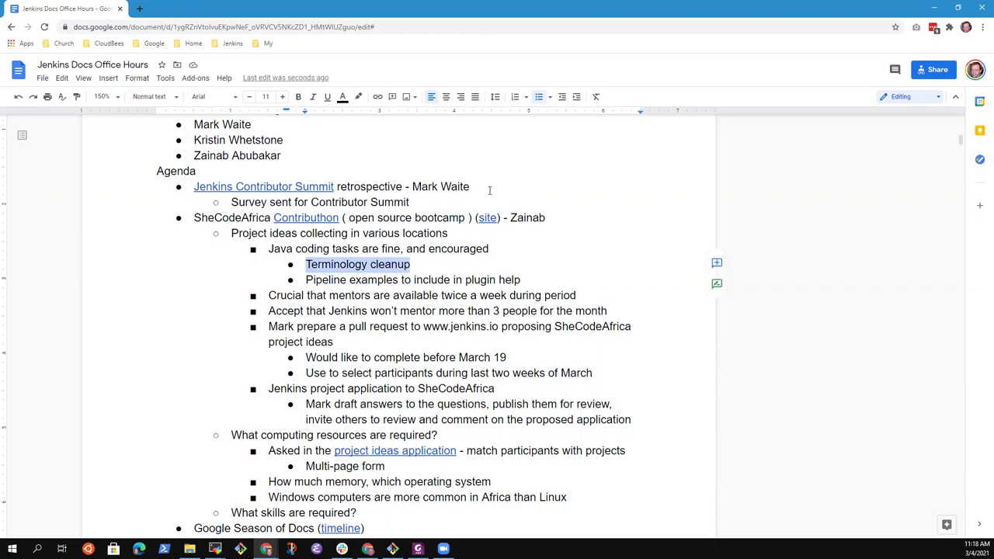
Step: Under 'What skills are required?', add the indented sub-bullet 'Describe in the application'
{"action": "key", "text": "Down"}
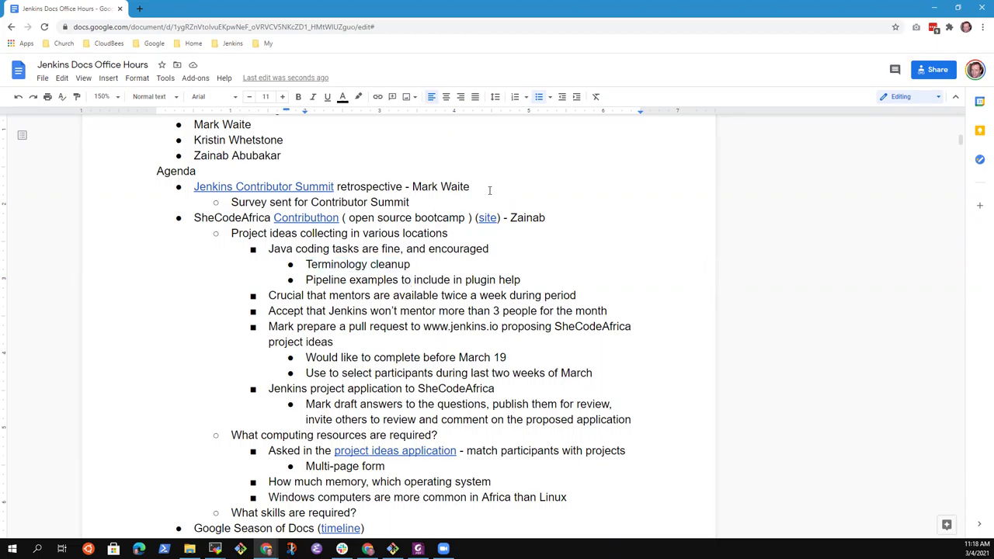
{"action": "key", "text": "Home"}
{"action": "key", "text": "shift+End"}
{"action": "key", "text": "End"}
{"action": "key", "text": "Down"}
{"action": "key", "text": "Down"}
{"action": "key", "text": "Down"}
{"action": "key", "text": "Down"}
{"action": "key", "text": "Down"}
{"action": "key", "text": "Down"}
{"action": "key", "text": "Down"}
{"action": "key", "text": "Down"}
{"action": "key", "text": "Down"}
{"action": "key", "text": "Down"}
{"action": "key", "text": "Down"}
{"action": "key", "text": "Down"}
{"action": "key", "text": "Down"}
{"action": "key", "text": "Down"}
{"action": "key", "text": "Down"}
{"action": "key", "text": "Up"}
{"action": "key", "text": "Return"}
{"action": "key", "text": "Tab"}
{"action": "type", "text": "Described"}
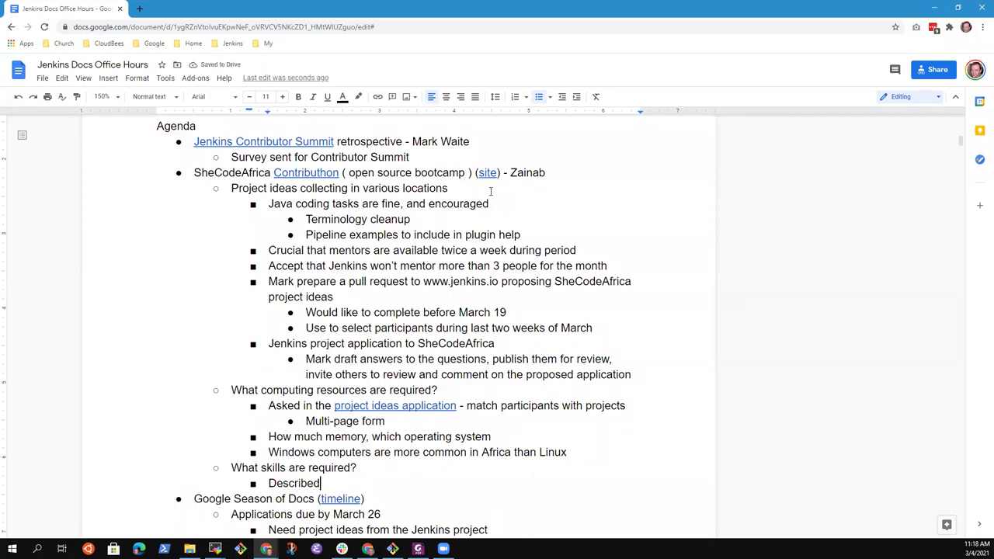
{"action": "key", "text": "BackSpace"}
{"action": "type", "text": "in the application"}
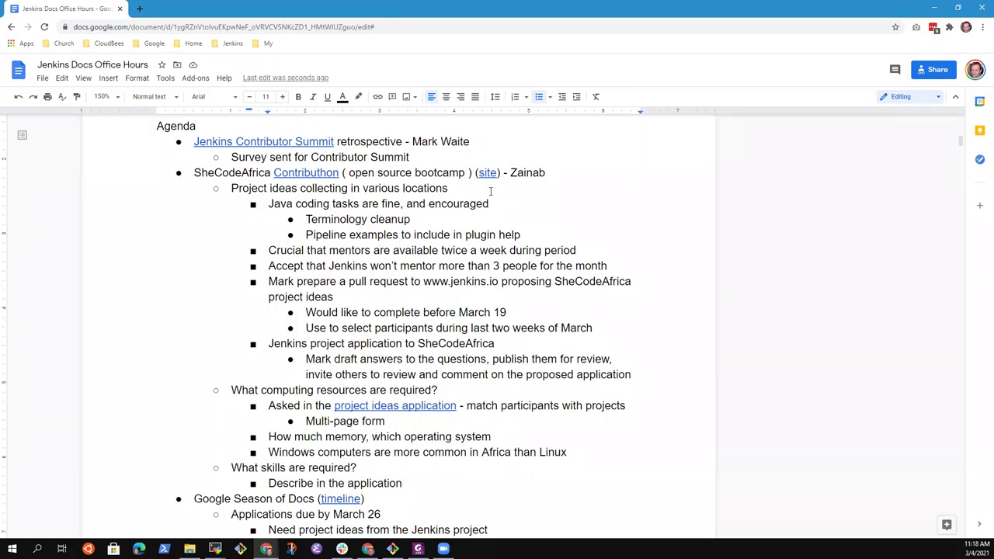
Step: Add the bullet 'Project description, guidance on specifics, locations that guide the applicant on the type of work they will do'
{"action": "key", "text": "Return"}
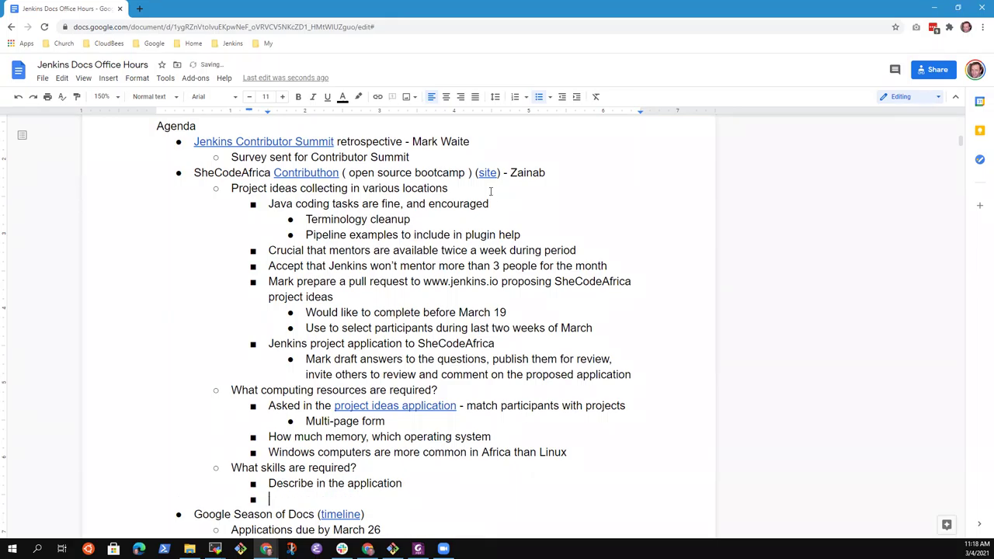
{"action": "type", "text": "Project descript"}
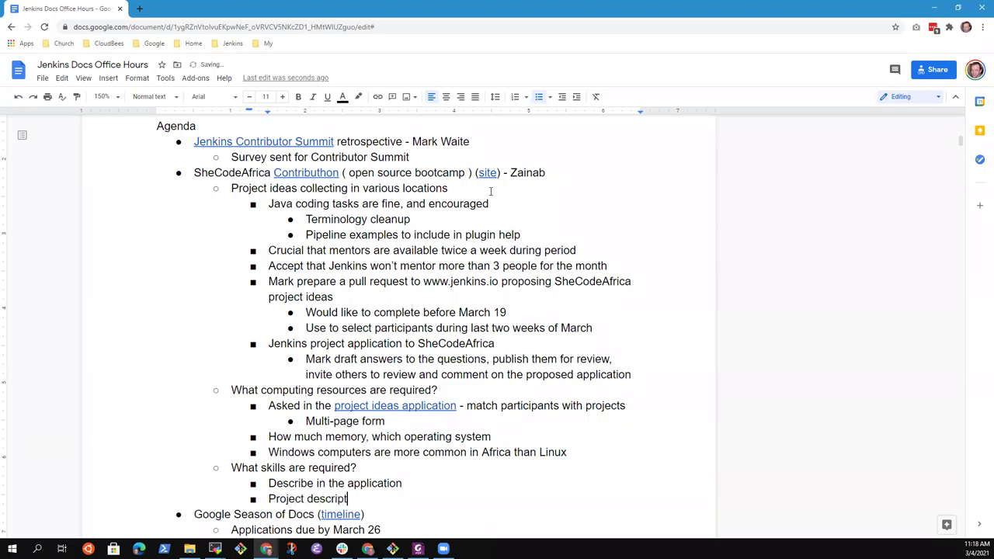
{"action": "type", "text": "ion,"}
{"action": "type", "text": "guidance on specific"}
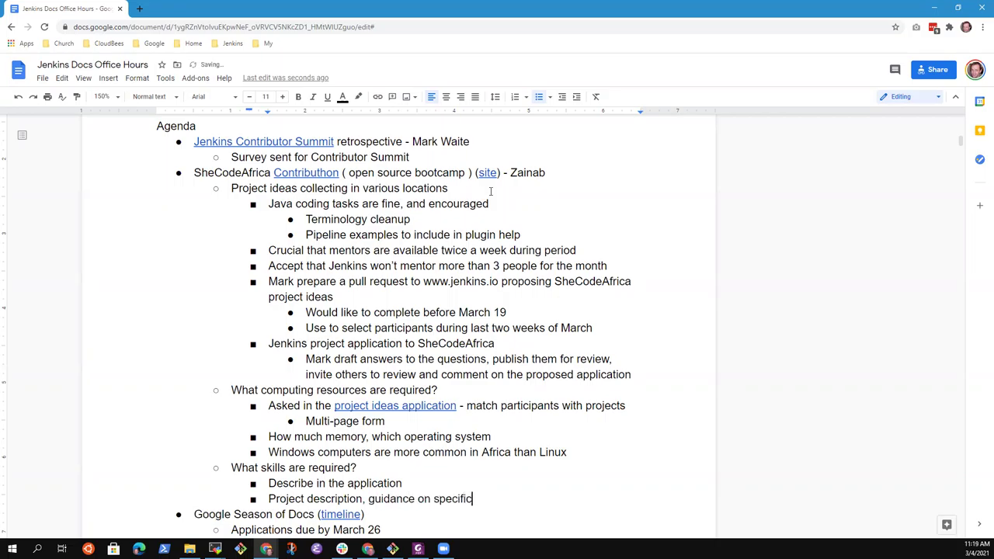
{"action": "type", "text": "s, locations taht"}
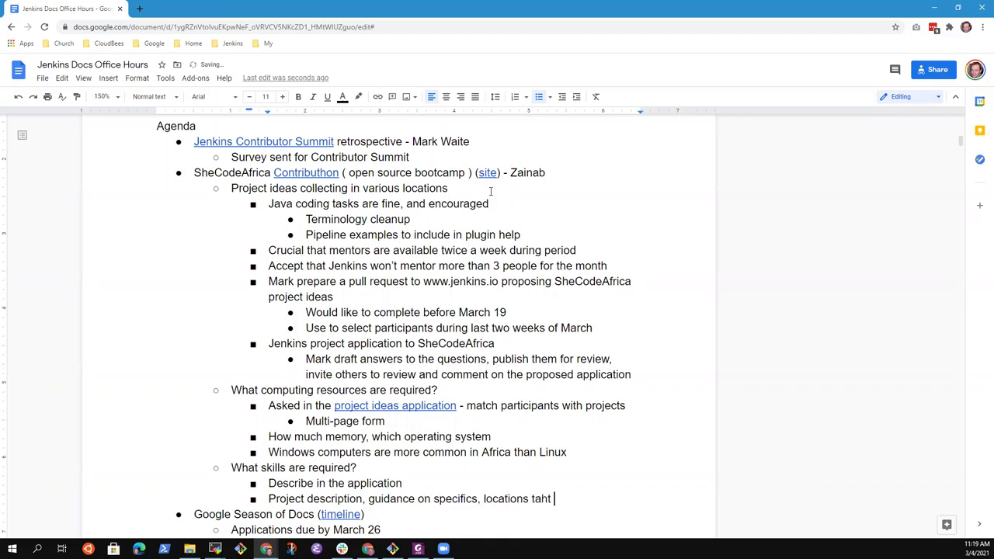
{"action": "key", "text": "BackSpace"}
{"action": "key", "text": "BackSpace"}
{"action": "key", "text": "BackSpace"}
{"action": "key", "text": "BackSpace"}
{"action": "key", "text": "BackSpace"}
{"action": "type", "text": "that guide the"}
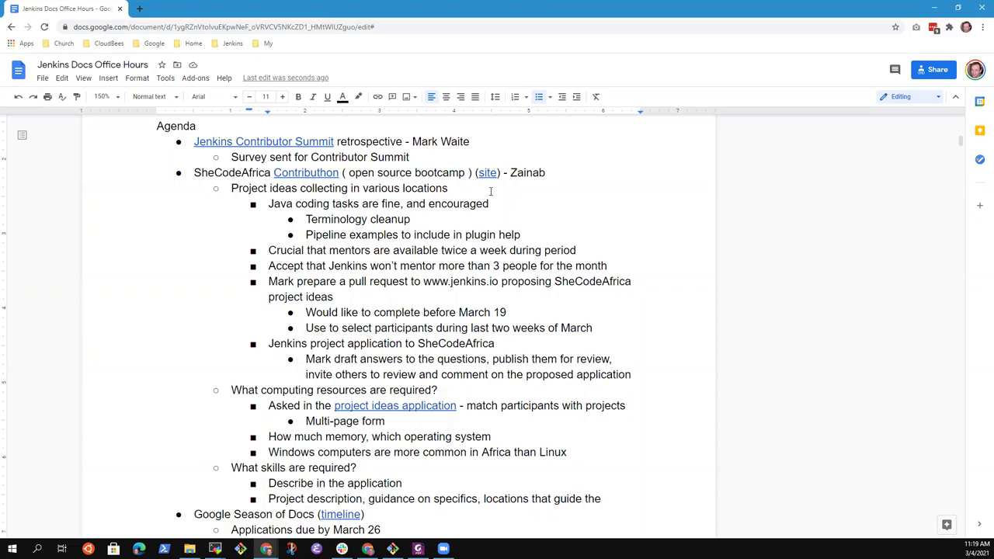
{"action": "type", "text": "applicant"}
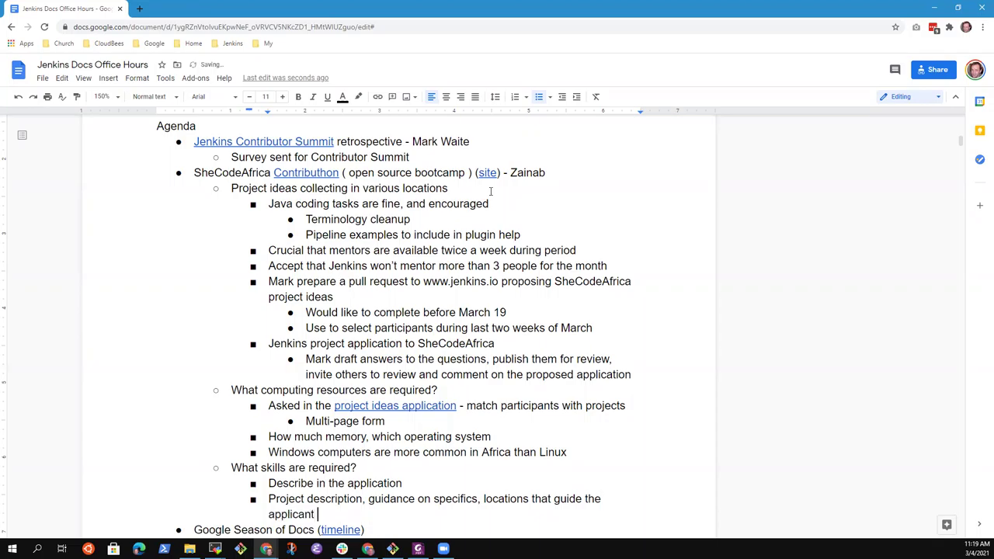
{"action": "type", "text": " on the type of work they "}
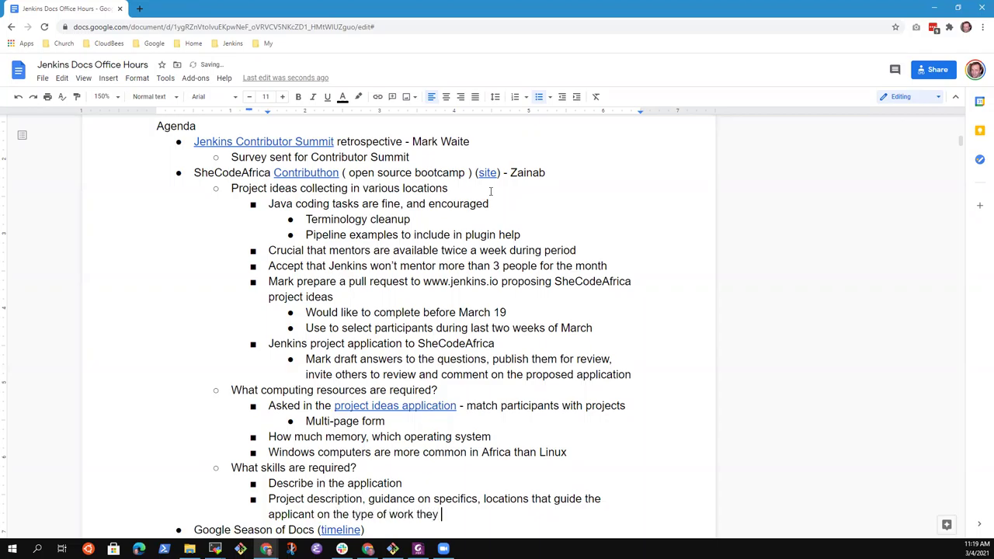
{"action": "type", "text": "will do"}
{"action": "key", "text": "Down"}
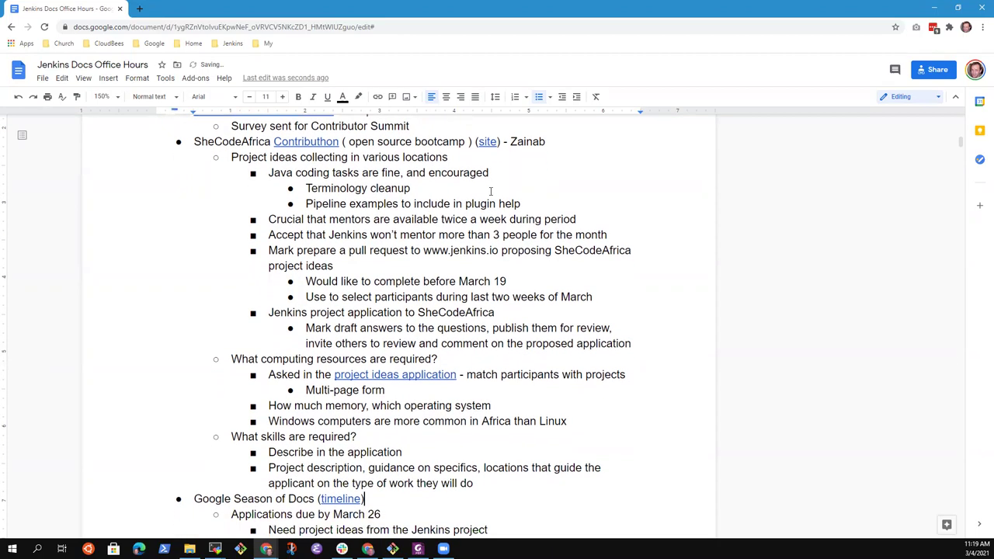
{"action": "scroll", "coordinate": [489, 191], "scroll_direction": "down", "scroll_amount": 2}
{"action": "scroll", "coordinate": [499, 177], "scroll_direction": "up", "scroll_amount": 1}
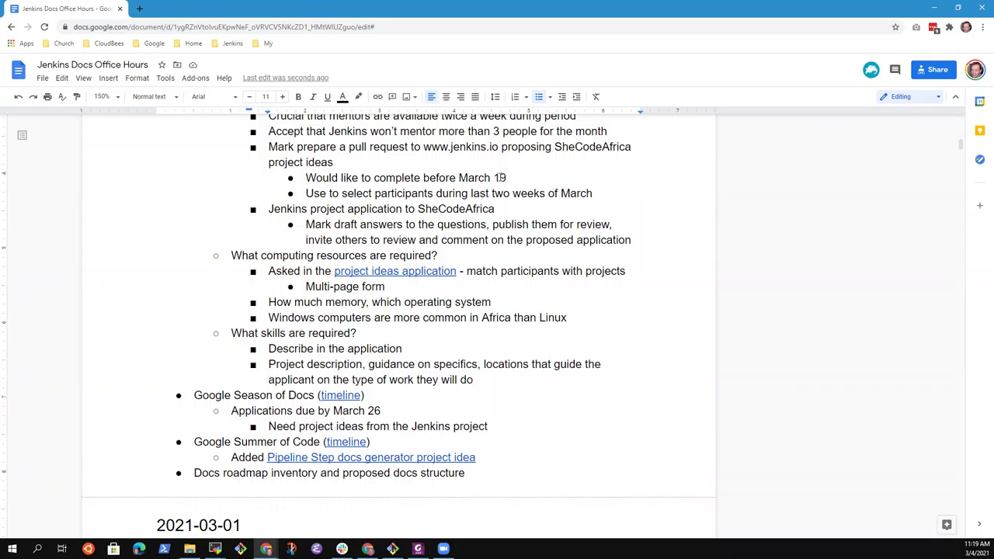
Step: Add the bullet 'Links to forums (similar content to GSoC project ideas, mentors, etc.)'
{"action": "key", "text": "Return"}
{"action": "type", "text": "Links to "}
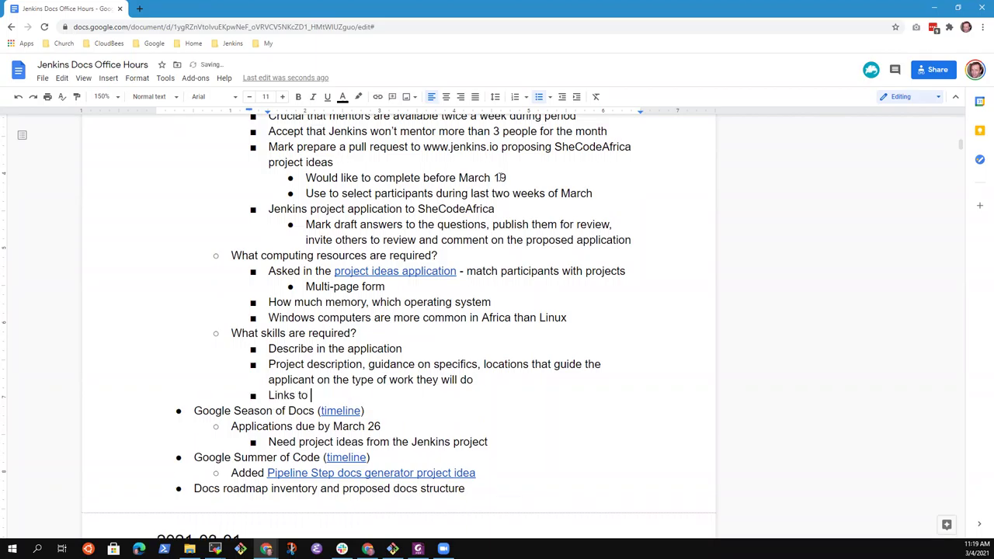
{"action": "type", "text": "forums"}
{"action": "type", "text": " ("}
{"action": "type", "text": "typo"}
{"action": "key", "text": "BackSpace"}
{"action": "key", "text": "BackSpace"}
{"action": "key", "text": "BackSpace"}
{"action": "key", "text": "BackSpace"}
{"action": "type", "text": "similar content to "}
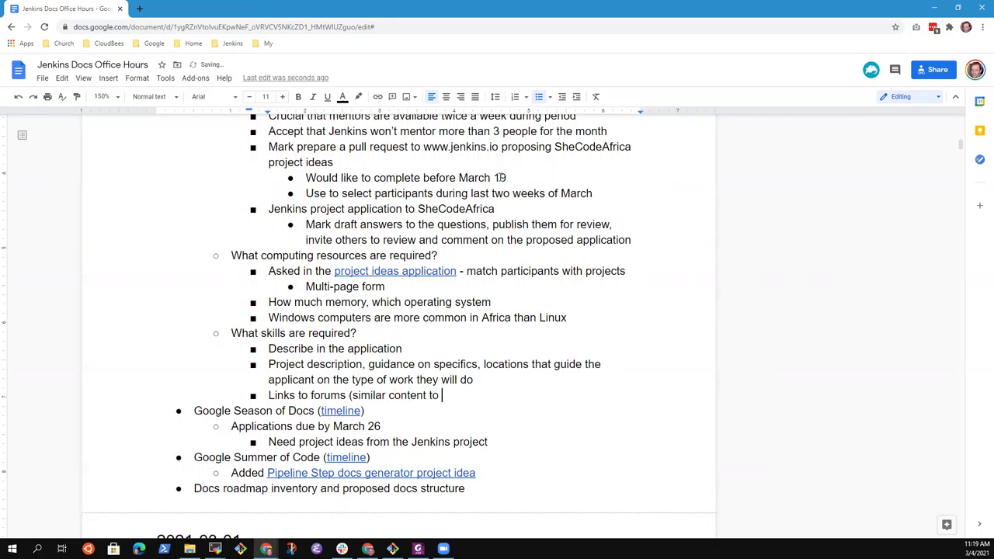
{"action": "type", "text": "GSoC project ideas, mentors, etc.)"}
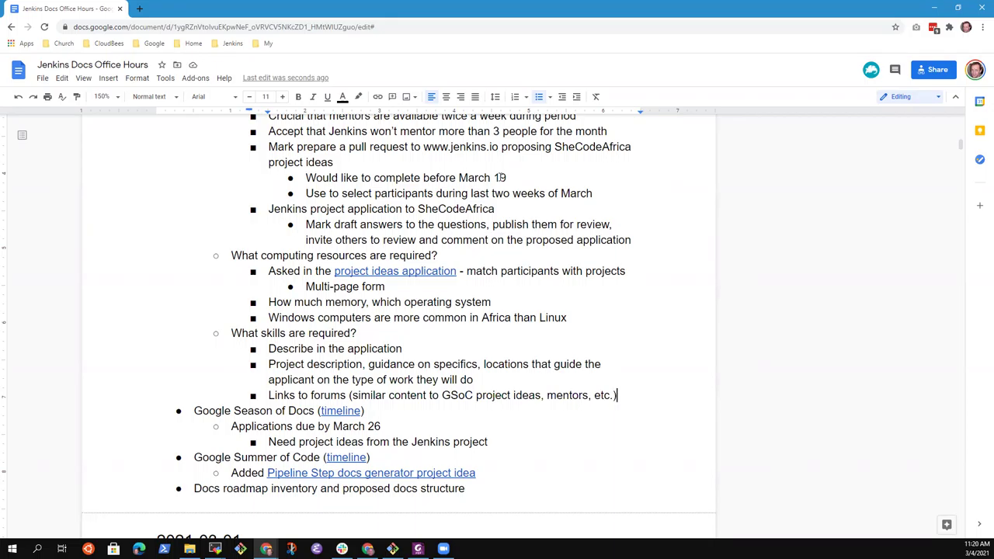
Step: Add the sub-point 'Number of participant per project', then select the Terminology cleanup text
{"action": "key", "text": "Return"}
{"action": "type", "text": "N"}
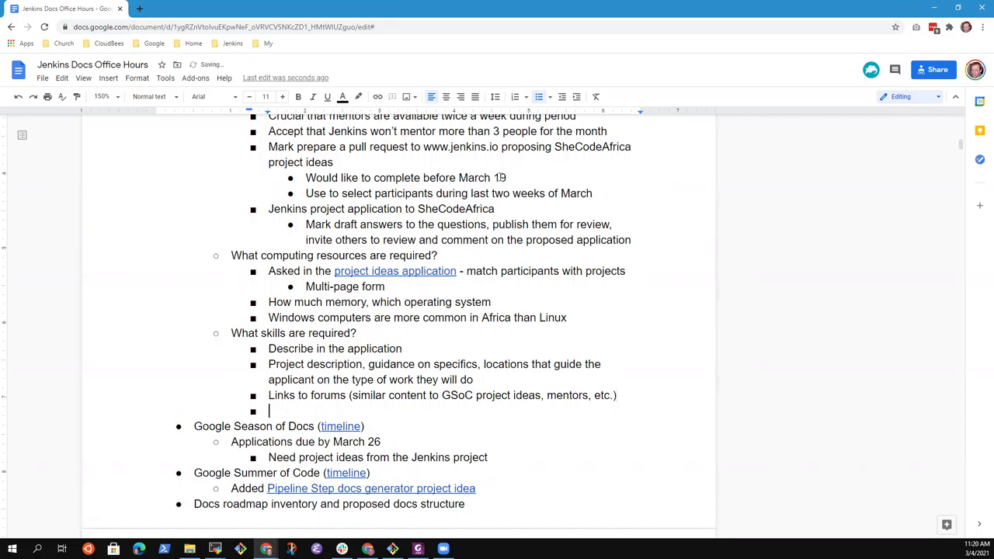
{"action": "type", "text": "mu"}
{"action": "key", "text": "BackSpace"}
{"action": "key", "text": "BackSpace"}
{"action": "type", "text": "umber of participant"}
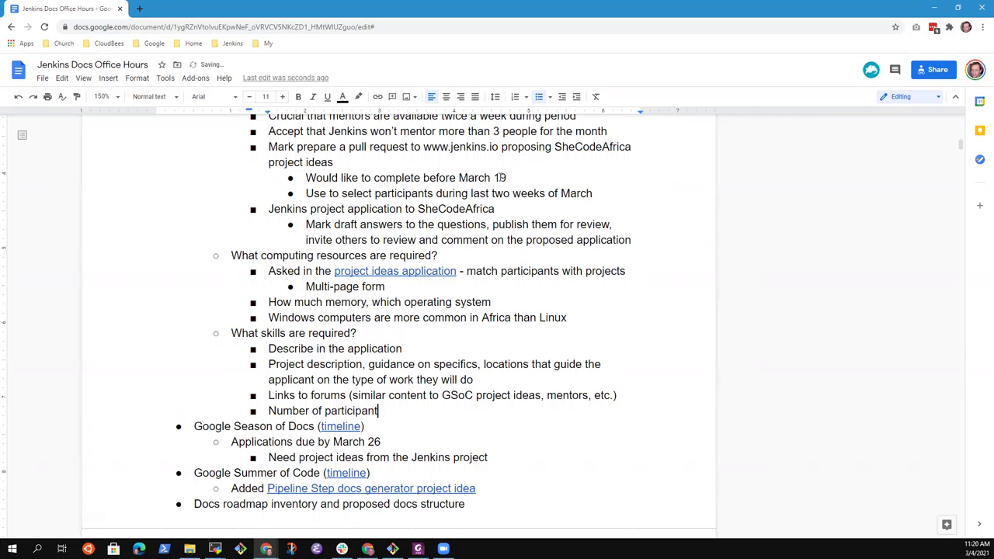
{"action": "type", "text": " per projects"}
{"action": "key", "text": "BackSpace"}
{"action": "key", "text": "Up"}
{"action": "key", "text": "Up"}
{"action": "key", "text": "Up"}
{"action": "key", "text": "Up"}
{"action": "key", "text": "Up"}
{"action": "key", "text": "Up"}
{"action": "key", "text": "Up"}
{"action": "key", "text": "Up"}
{"action": "key", "text": "Up"}
{"action": "key", "text": "Up"}
{"action": "key", "text": "Up"}
{"action": "key", "text": "Up"}
{"action": "key", "text": "Up"}
{"action": "key", "text": "Up"}
{"action": "key", "text": "Up"}
{"action": "key", "text": "Up"}
{"action": "key", "text": "Up"}
{"action": "key", "text": "Up"}
{"action": "key", "text": "Up"}
{"action": "key", "text": "Up"}
{"action": "key", "text": "Down"}
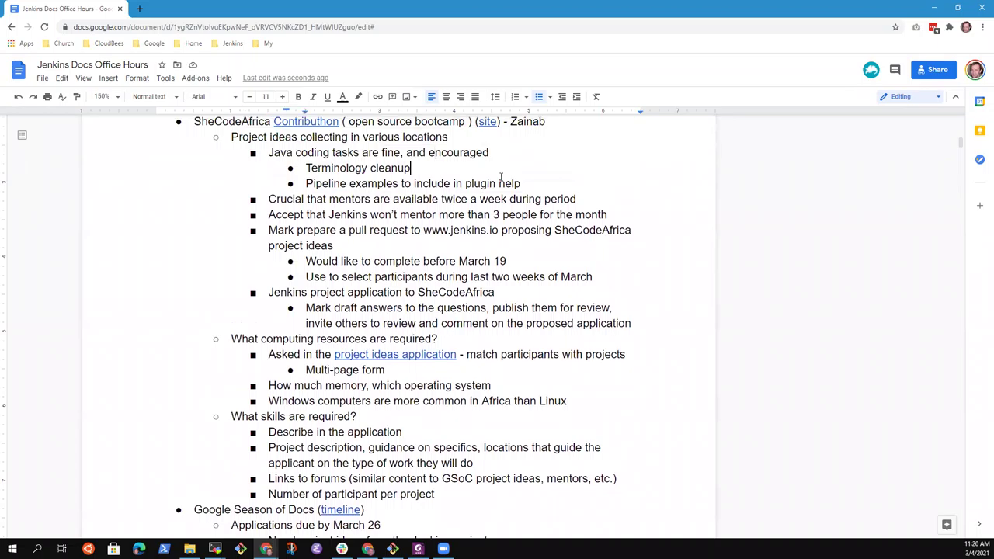
{"action": "key", "text": "shift+End"}
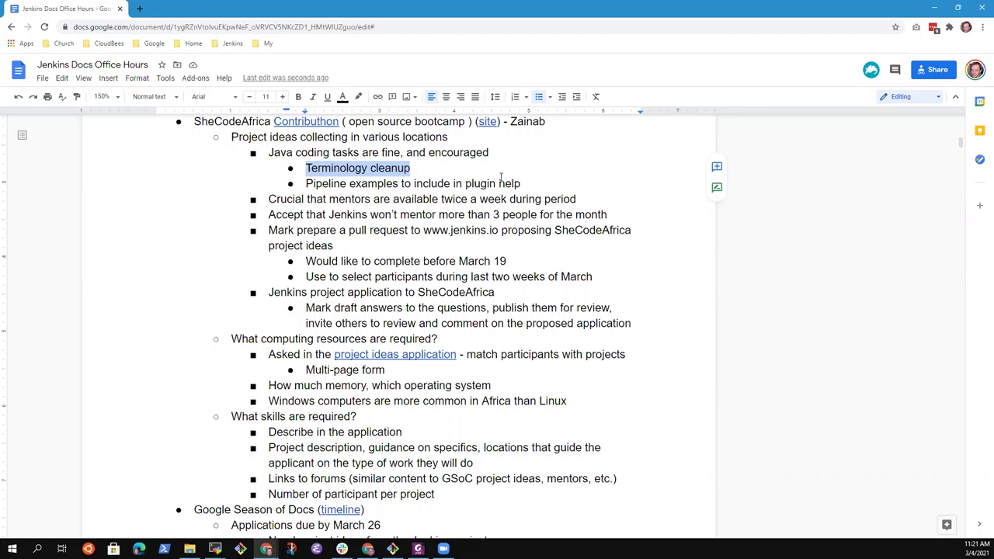
Step: Change 'participant' to 'participants' in the participants-per-project bullet
{"action": "key", "text": "Down"}
{"action": "key", "text": "Down"}
{"action": "key", "text": "Down"}
{"action": "key", "text": "Down"}
{"action": "key", "text": "Down"}
{"action": "key", "text": "Down"}
{"action": "key", "text": "Down"}
{"action": "key", "text": "Down"}
{"action": "key", "text": "Down"}
{"action": "key", "text": "Down"}
{"action": "key", "text": "Down"}
{"action": "key", "text": "Down"}
{"action": "key", "text": "Down"}
{"action": "key", "text": "Down"}
{"action": "key", "text": "Down"}
{"action": "key", "text": "Down"}
{"action": "key", "text": "Down"}
{"action": "key", "text": "Down"}
{"action": "key", "text": "Down"}
{"action": "key", "text": "Down"}
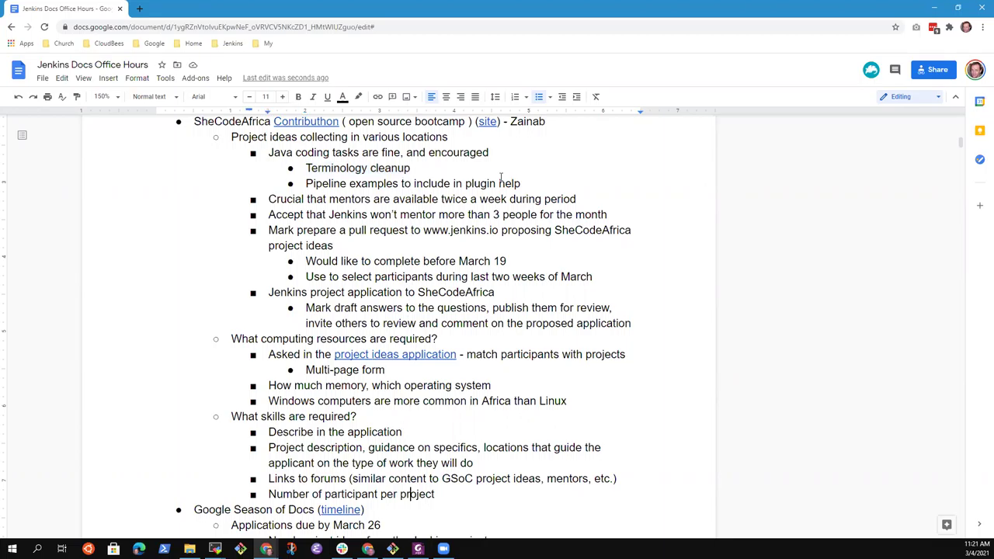
{"action": "key", "text": "End"}
{"action": "key", "text": "ctrl+Left"}
{"action": "key", "text": "ctrl+Left"}
{"action": "type", "text": "s"}
Step: Add a sub-point: 'Common time for a mentoring session and larger group to allow contributor to assist one another'
{"action": "key", "text": "End"}
{"action": "key", "text": "Return"}
{"action": "key", "text": "Tab"}
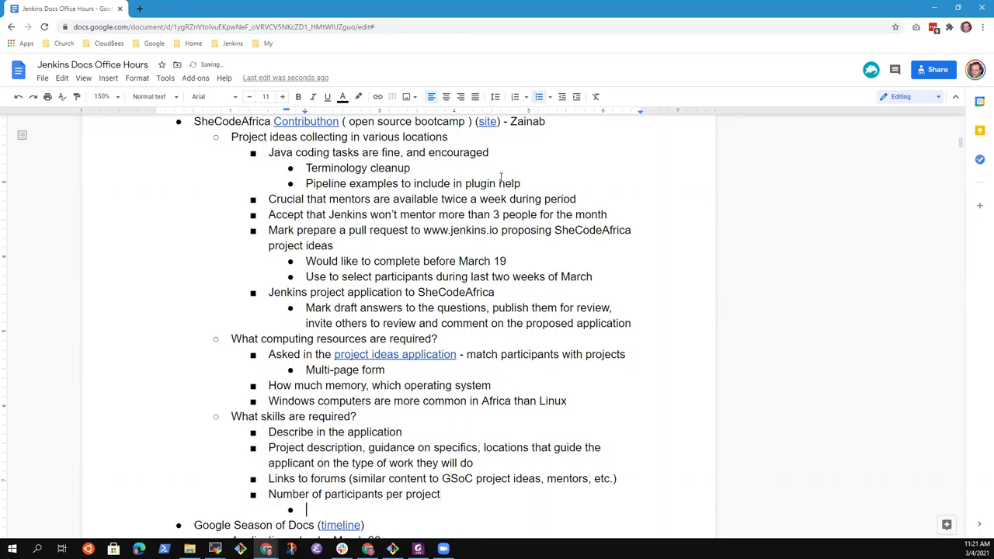
{"action": "type", "text": "Common time for a ment"}
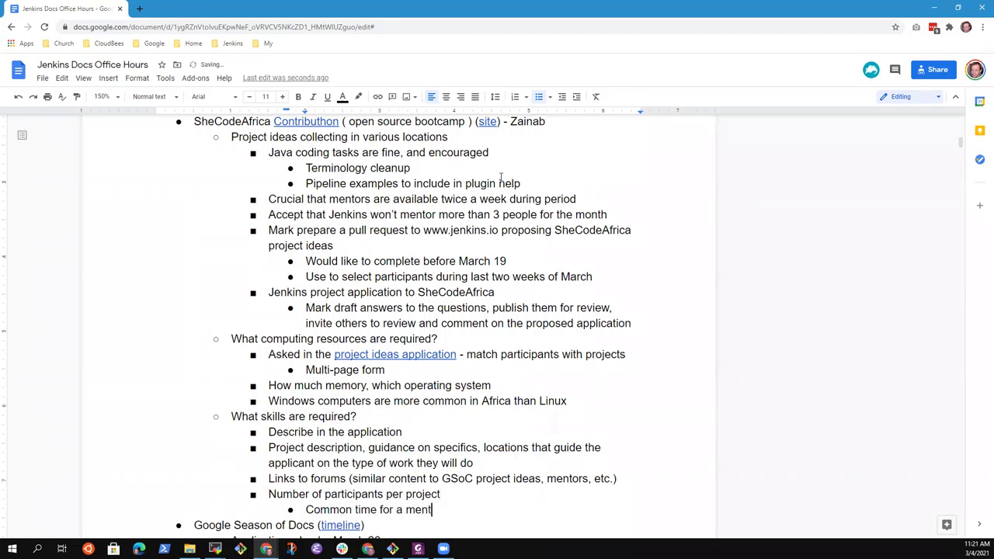
{"action": "type", "text": "oring session and "}
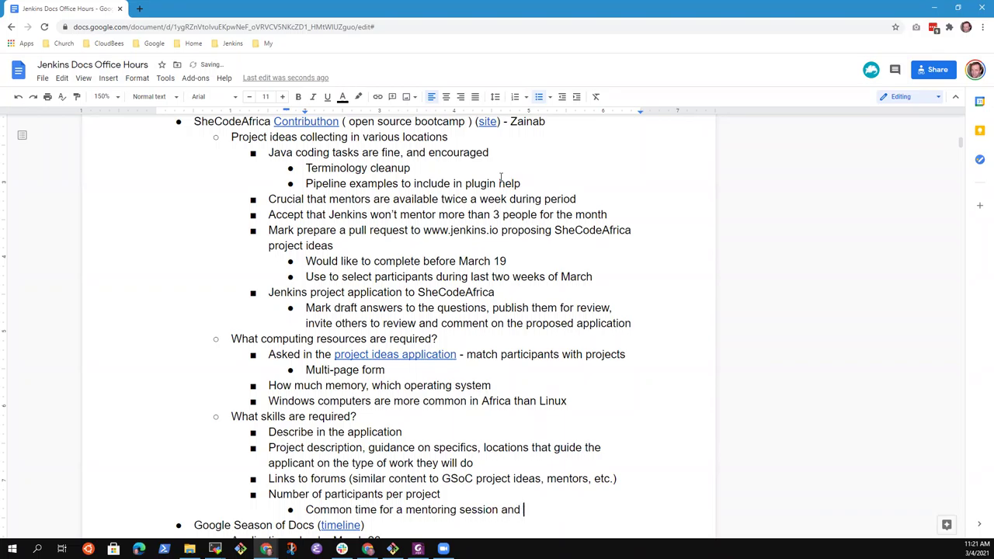
{"action": "type", "text": "larger group to allow contributor to assist one another"}
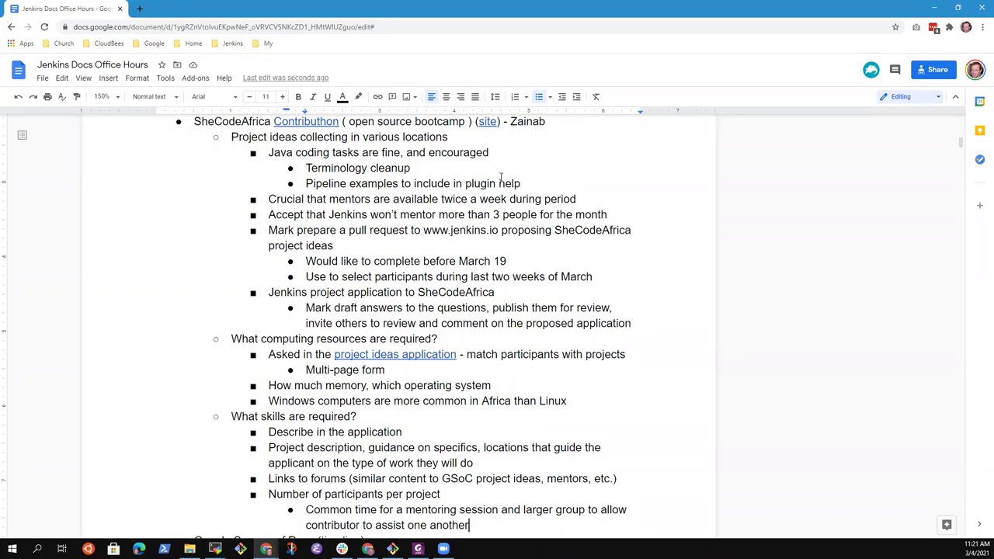
Step: Pluralize 'contributor' to 'contributors' in the new sub-point
{"action": "key", "text": "ctrl+Left"}
{"action": "key", "text": "ctrl+Left"}
{"action": "key", "text": "ctrl+Left"}
{"action": "key", "text": "ctrl+Left"}
{"action": "key", "text": "Left"}
{"action": "type", "text": "s"}
{"action": "key", "text": "End"}
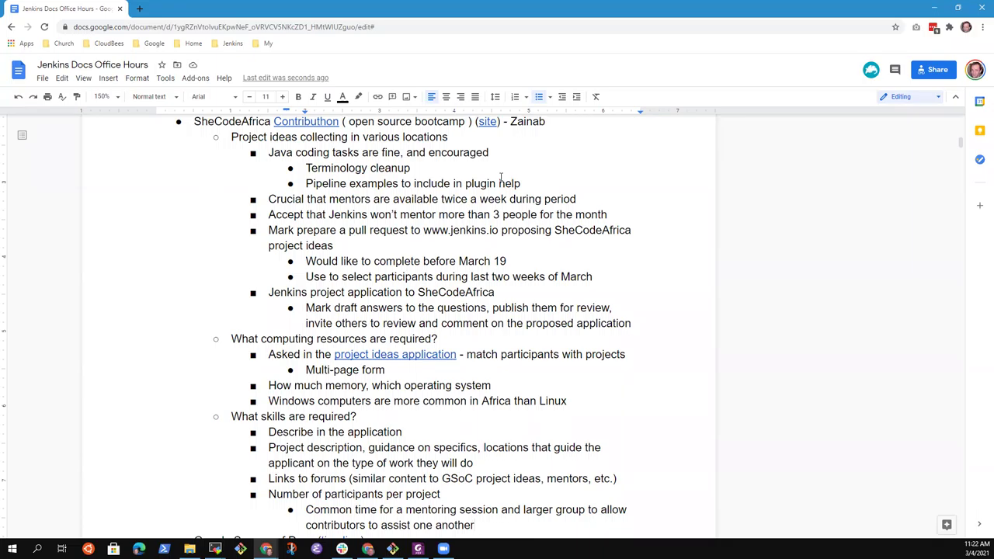
Step: Add the sub-point 'Multiple people on a single project idea, mentees meet at same time'
{"action": "scroll", "coordinate": [502, 178], "scroll_direction": "down", "scroll_amount": 3}
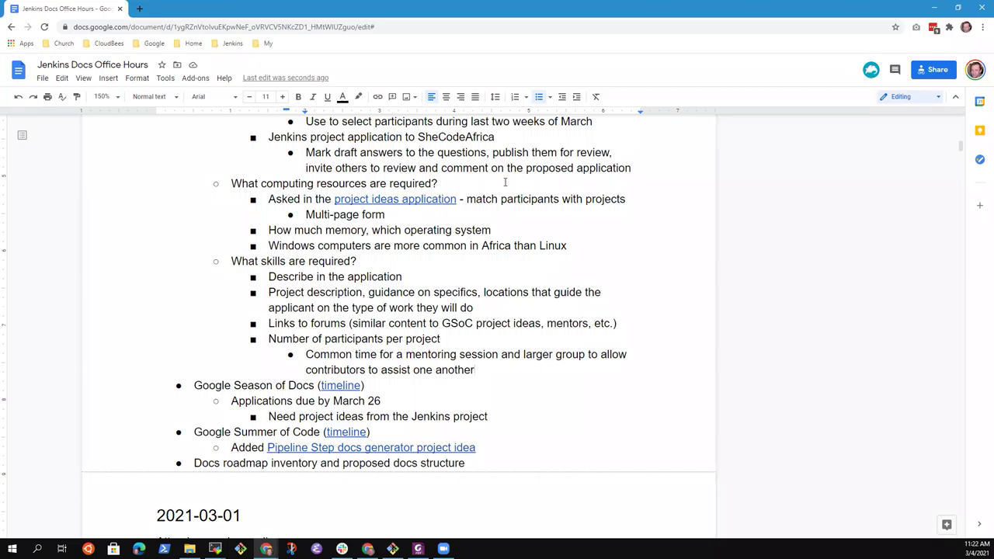
{"action": "key", "text": "Return"}
{"action": "type", "text": "Multiple people on a single project "}
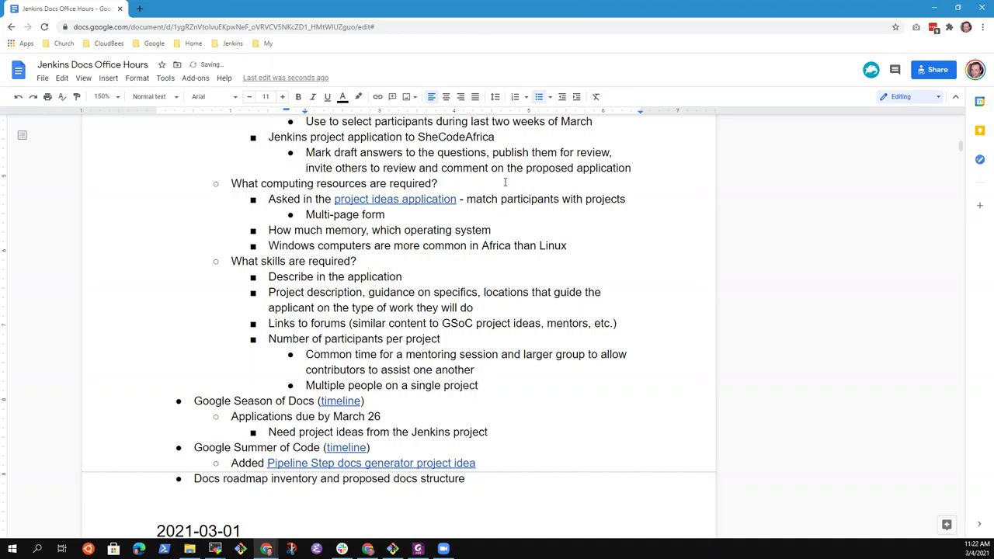
{"action": "type", "text": "idea"}
{"action": "type", "text": "."}
{"action": "key", "text": "BackSpace"}
{"action": "type", "text": ", mentees meet at same"}
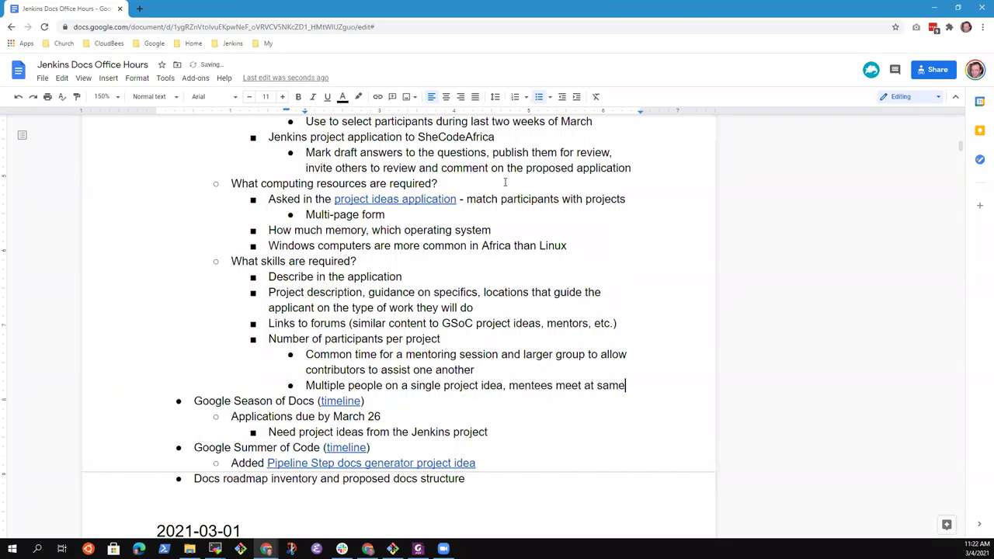
{"action": "type", "text": " time"}
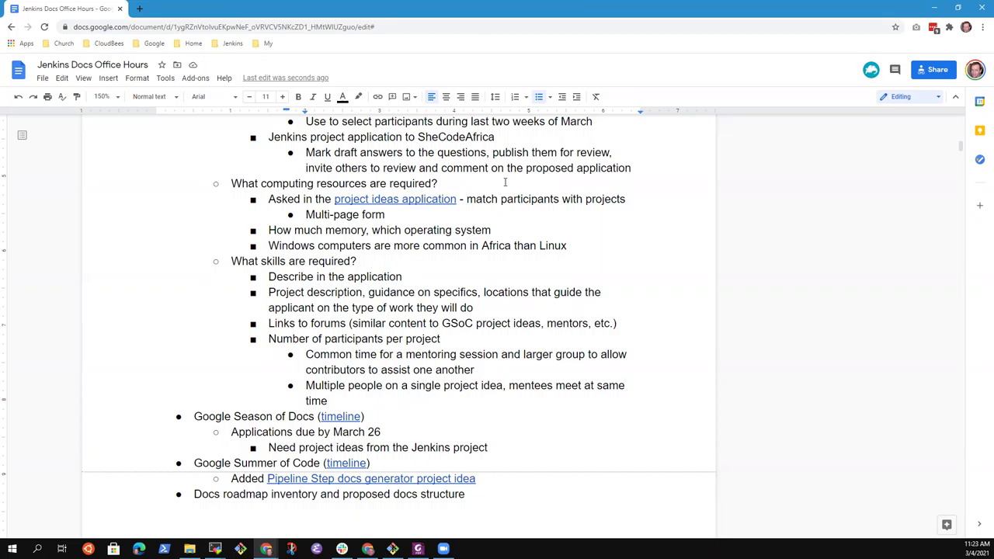
{"action": "key", "text": "Up"}
{"action": "key", "text": "Up"}
{"action": "key", "text": "Up"}
{"action": "key", "text": "Up"}
{"action": "key", "text": "Home"}
{"action": "key", "text": "shift+End"}
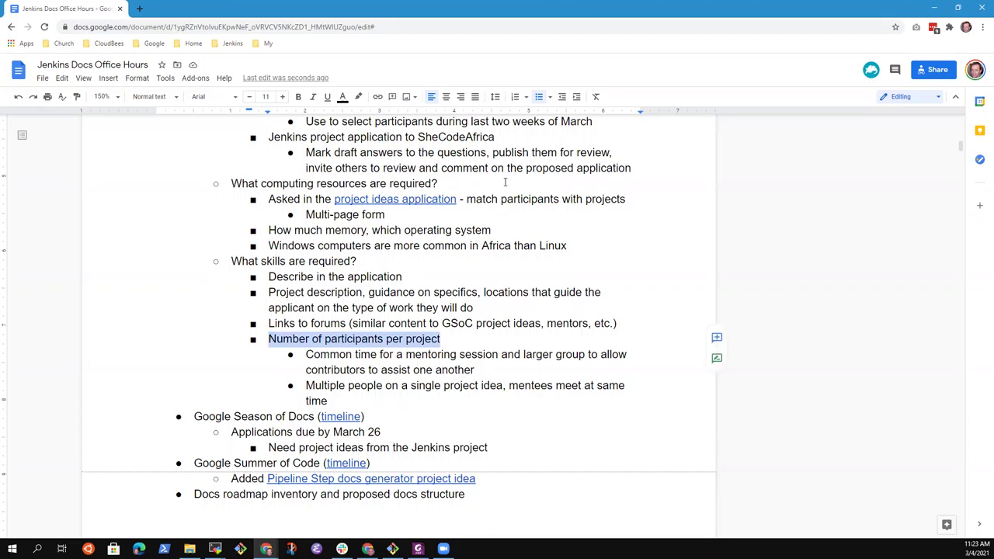
Step: Append '(can be multi-person projects)' to the participants-per-project line
{"action": "key", "text": "Up"}
{"action": "key", "text": "End"}
{"action": "key", "text": "Down"}
{"action": "key", "text": "Down"}
{"action": "key", "text": "Up"}
{"action": "type", "text": "(can "}
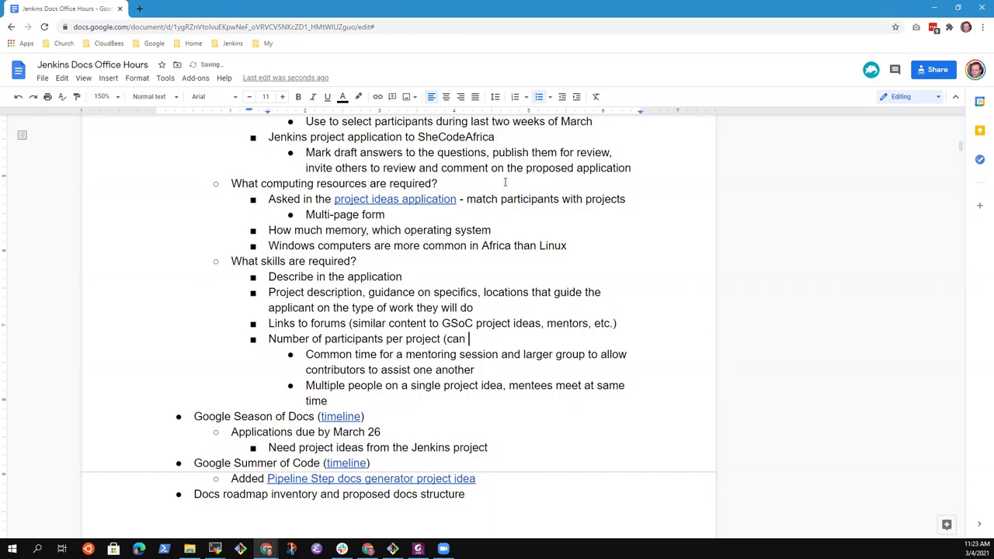
{"action": "type", "text": "be multi-person projects)"}
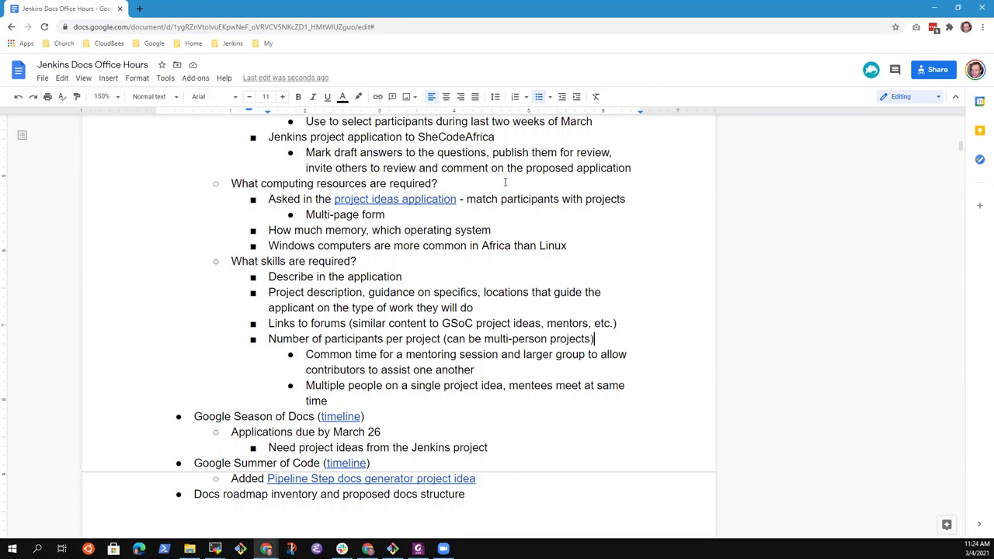
Step: Reword the second sub-point so it ends 'mentees meet together'
{"action": "key", "text": "Down"}
{"action": "key", "text": "Down"}
{"action": "key", "text": "Down"}
{"action": "key", "text": "ctrl+Left"}
{"action": "key", "text": "ctrl+shift+Right"}
{"action": "key", "text": "ctrl+shift+Right"}
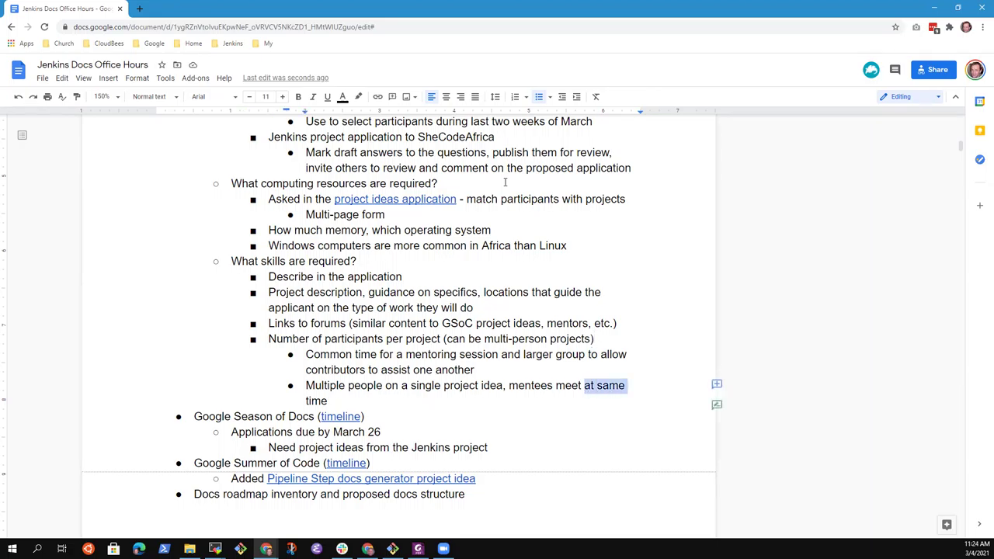
{"action": "type", "text": "togeht"}
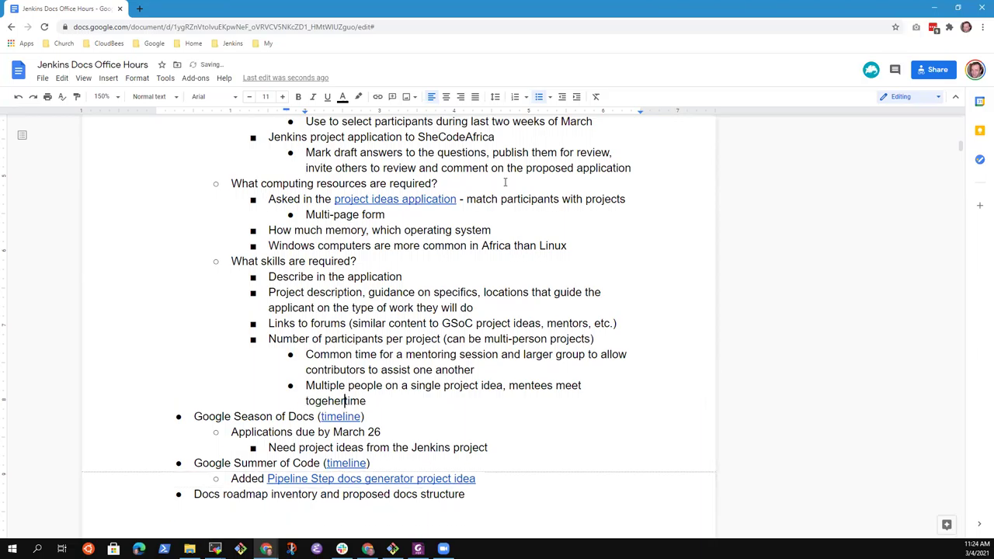
{"action": "key", "text": "BackSpace"}
{"action": "key", "text": "BackSpace"}
{"action": "type", "text": "ther"}
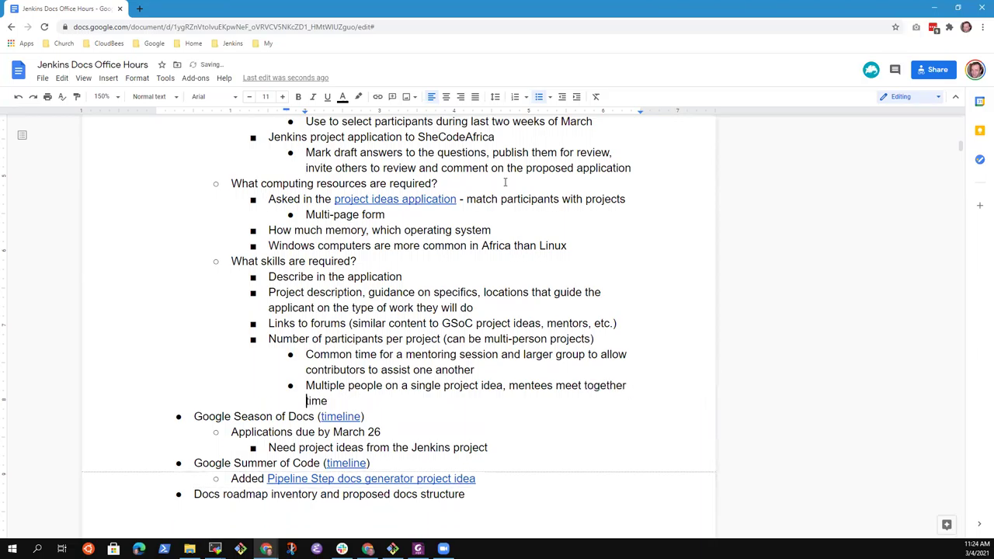
{"action": "key", "text": "Delete"}
{"action": "key", "text": "Delete"}
{"action": "key", "text": "Delete"}
{"action": "key", "text": "Delete"}
{"action": "key", "text": "BackSpace"}
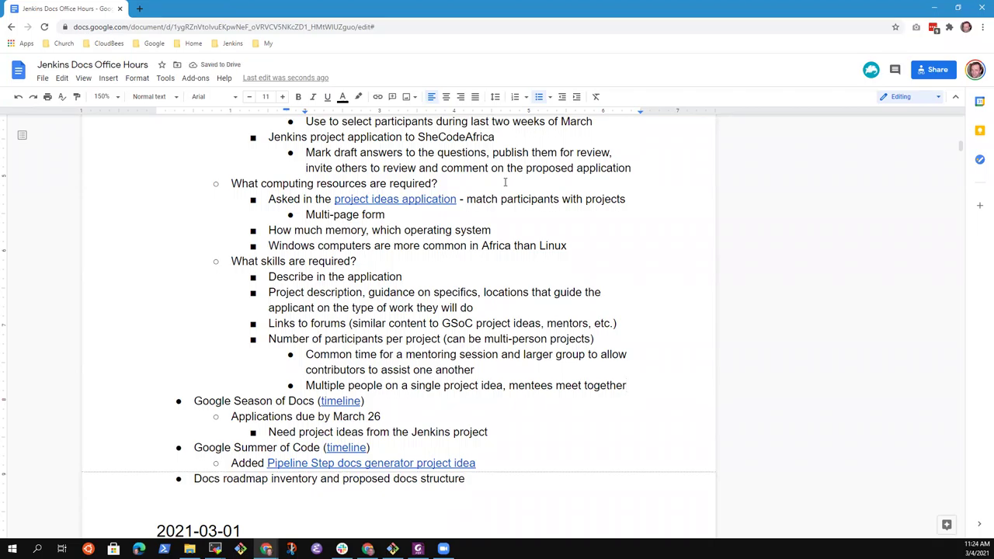
{"action": "scroll", "coordinate": [505, 182], "scroll_direction": "up", "scroll_amount": 6}
{"action": "scroll", "coordinate": [504, 182], "scroll_direction": "down", "scroll_amount": 1}
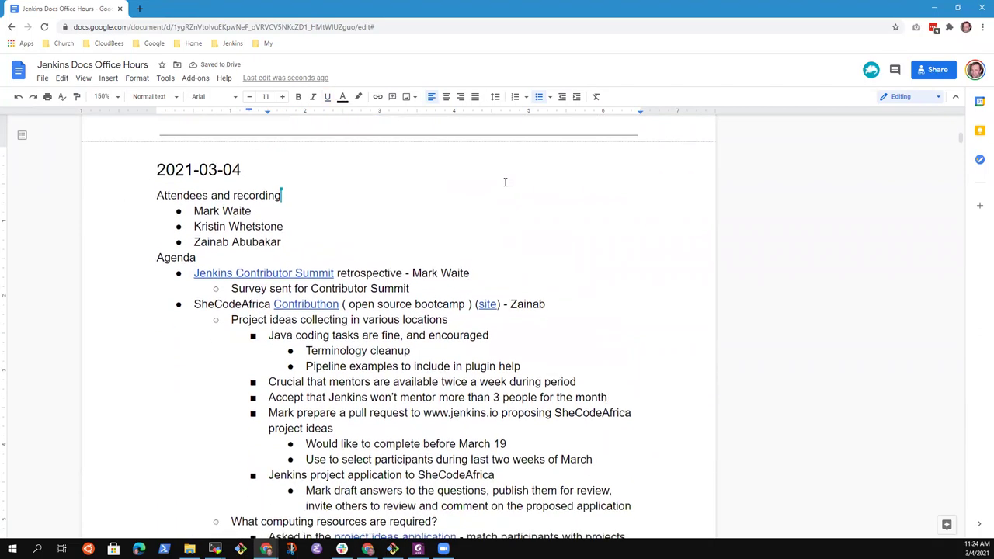
{"action": "scroll", "coordinate": [505, 182], "scroll_direction": "down", "scroll_amount": 6}
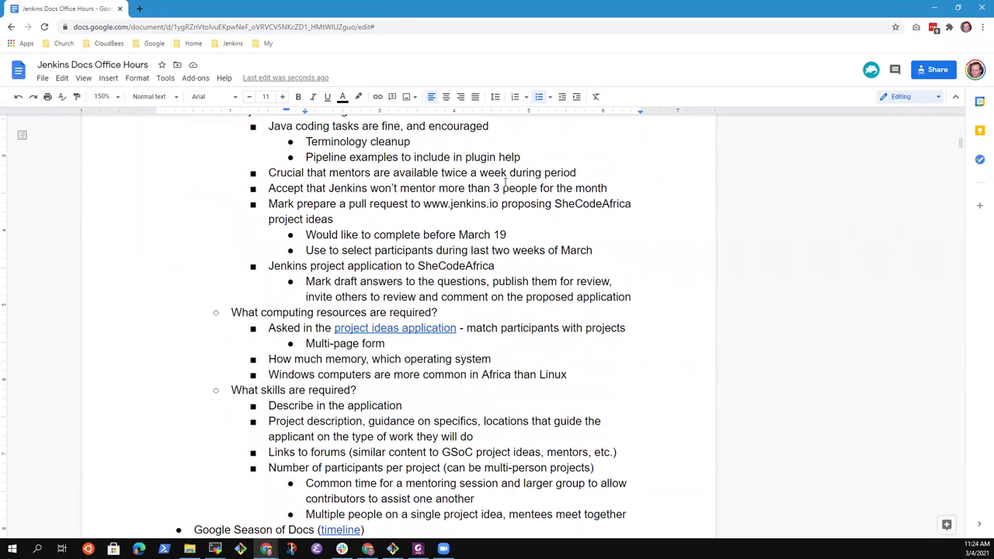
{"action": "key", "text": "Down"}
{"action": "key", "text": "Down"}
{"action": "key", "text": "Down"}
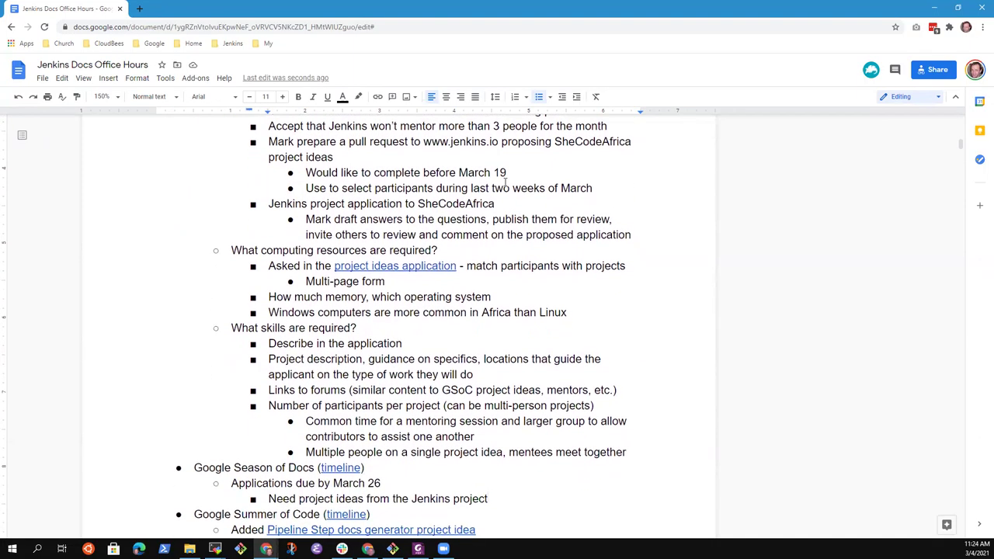
{"action": "key", "text": "Up"}
{"action": "key", "text": "Up"}
{"action": "key", "text": "Home"}
{"action": "key", "text": "Down"}
{"action": "key", "text": "Down"}
{"action": "key", "text": "Down"}
{"action": "key", "text": "Down"}
{"action": "key", "text": "Down"}
{"action": "key", "text": "Down"}
{"action": "key", "text": "Up"}
{"action": "key", "text": "Up"}
{"action": "key", "text": "Up"}
{"action": "key", "text": "Up"}
{"action": "key", "text": "Up"}
{"action": "key", "text": "Up"}
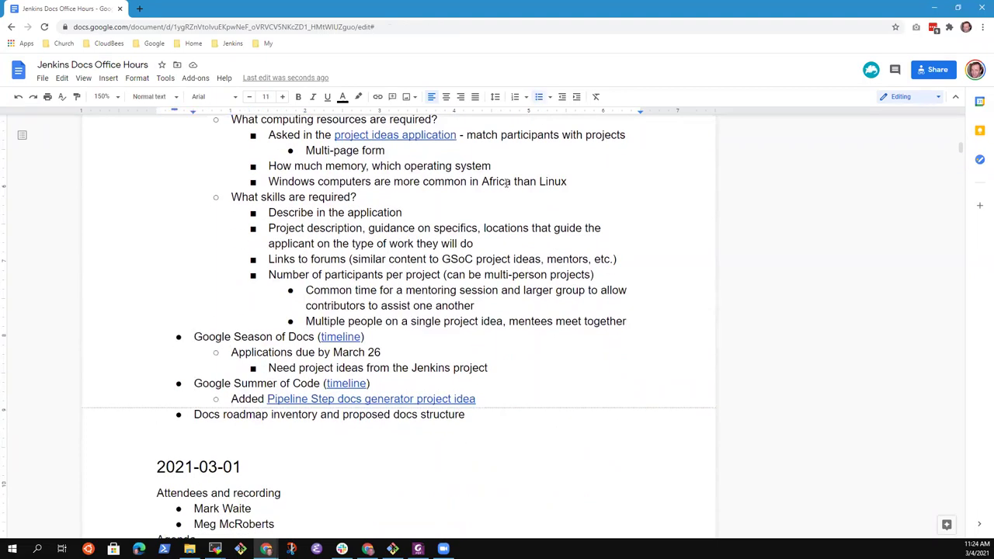
Step: Insert a 'Site search' item above Google Season of Docs with sub-point 'Plugins and Docs'
{"action": "key", "text": "Return"}
{"action": "key", "text": "Up"}
{"action": "type", "text": "Site search"}
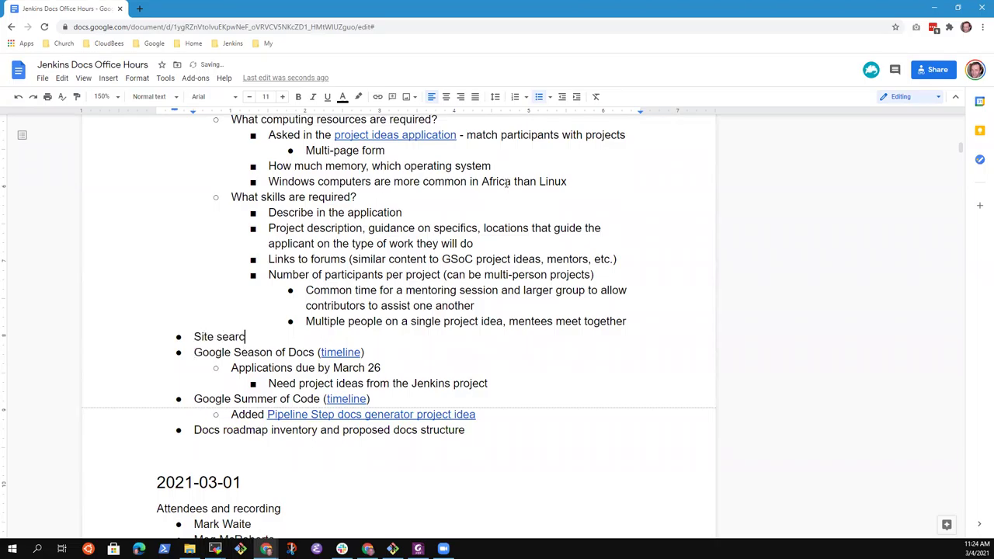
{"action": "key", "text": "Return"}
{"action": "key", "text": "Tab"}
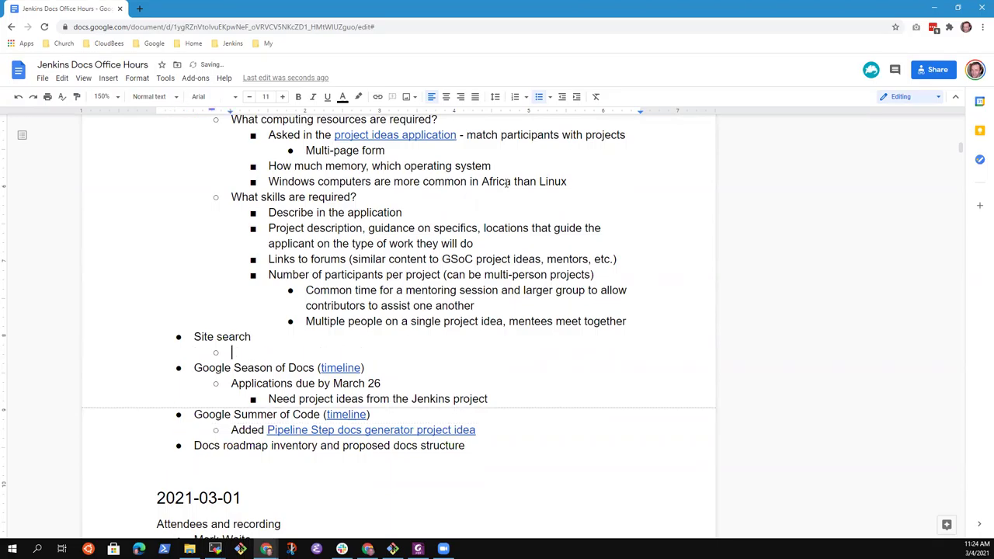
{"action": "type", "text": "Plugins and DOcs"}
{"action": "key", "text": "BackSpace"}
{"action": "key", "text": "BackSpace"}
{"action": "key", "text": "BackSpace"}
{"action": "key", "text": "BackSpace"}
{"action": "type", "text": "Docs"}
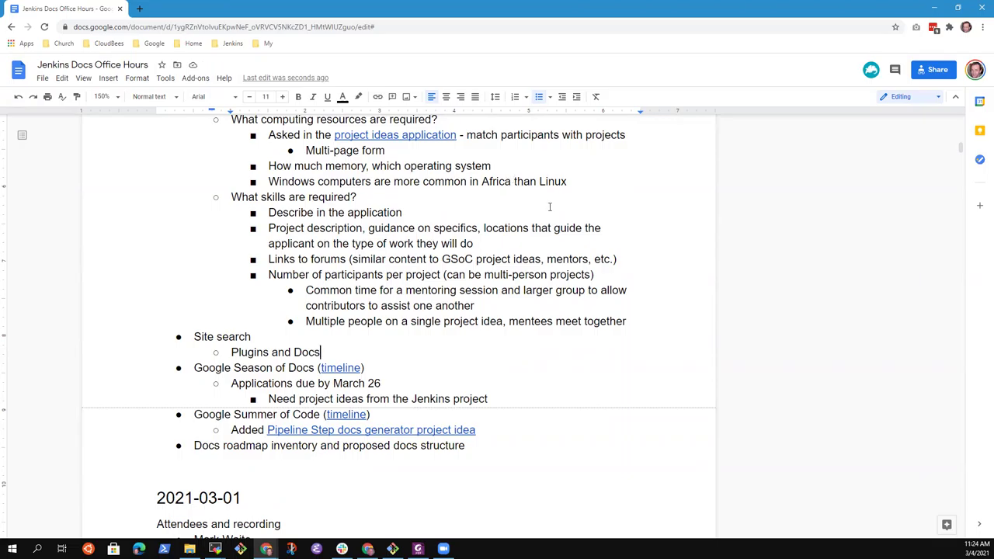
Step: Search plugins.jenkins.io for 'git' and briefly check the Algolia search credit page
{"action": "left_click", "coordinate": [140, 8]}
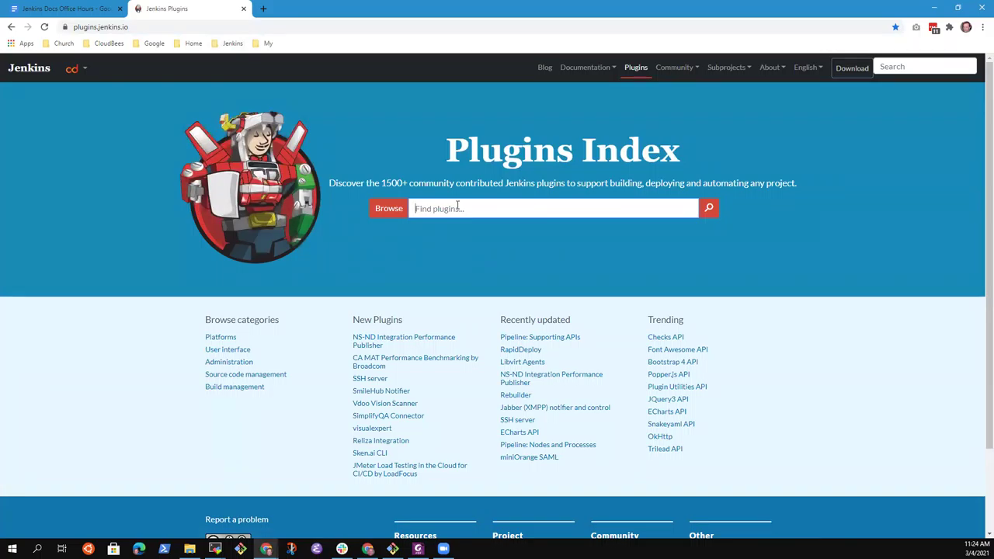
{"action": "type", "text": "git"}
{"action": "key", "text": "Return"}
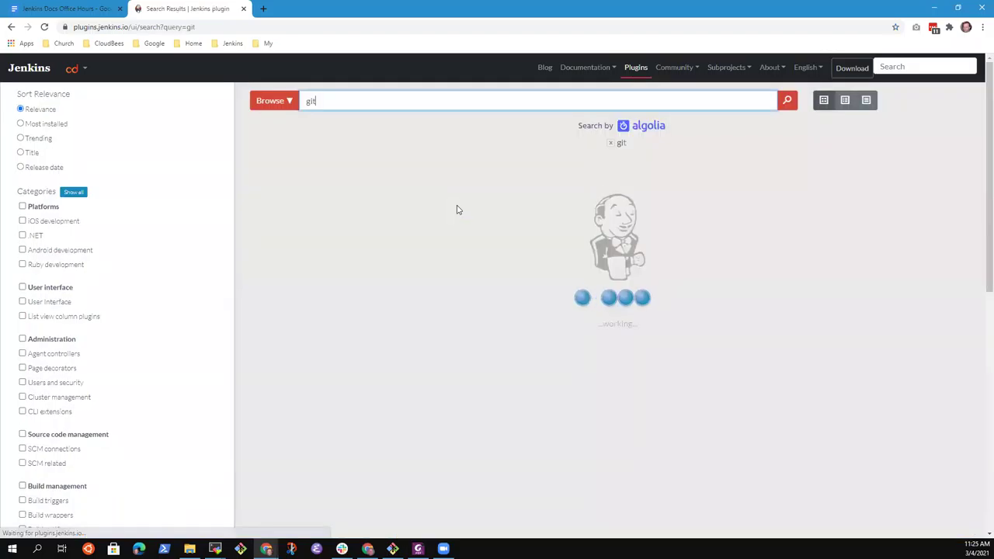
{"action": "left_click", "coordinate": [649, 127]}
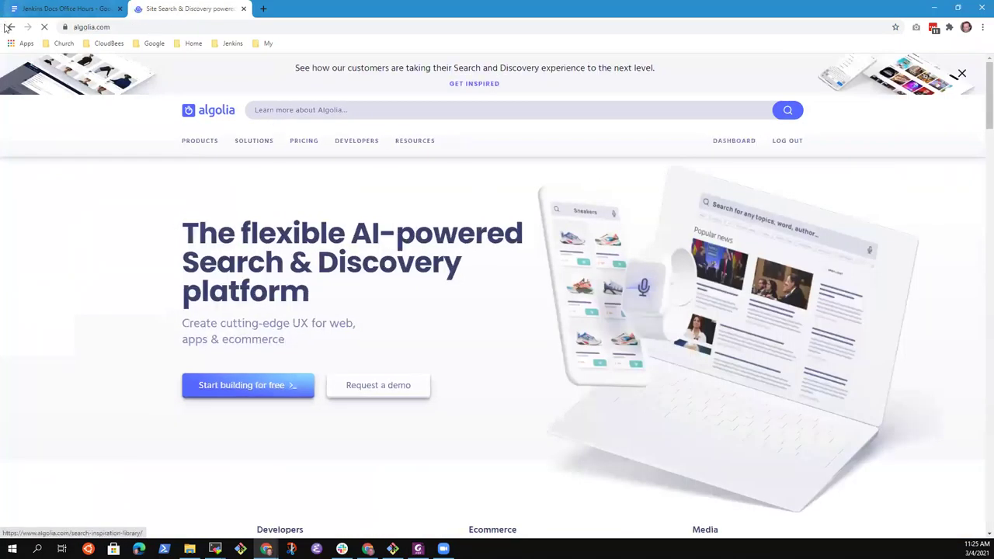
{"action": "left_click", "coordinate": [11, 26]}
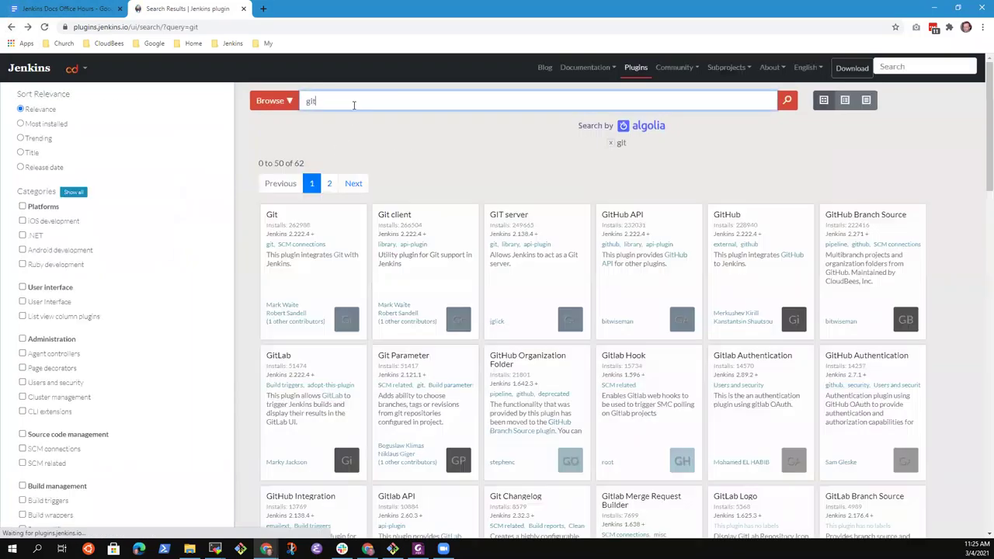
Step: Replace the plugin search query with 'scm' to list the SCM plugins
{"action": "left_click_drag", "start_coordinate": [344, 100], "coordinate": [289, 104]}
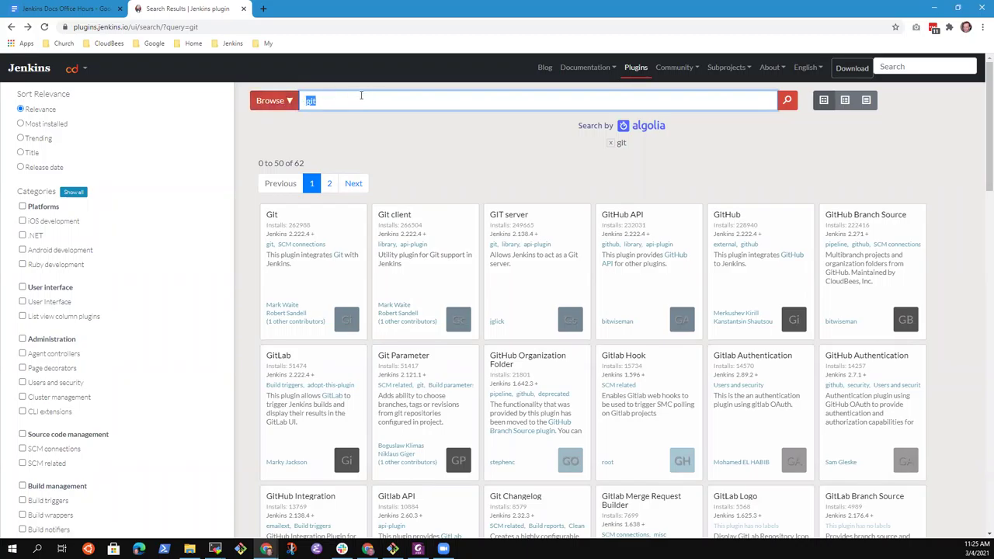
{"action": "left_click", "coordinate": [351, 102]}
{"action": "key", "text": "BackSpace"}
{"action": "key", "text": "BackSpace"}
{"action": "key", "text": "BackSpace"}
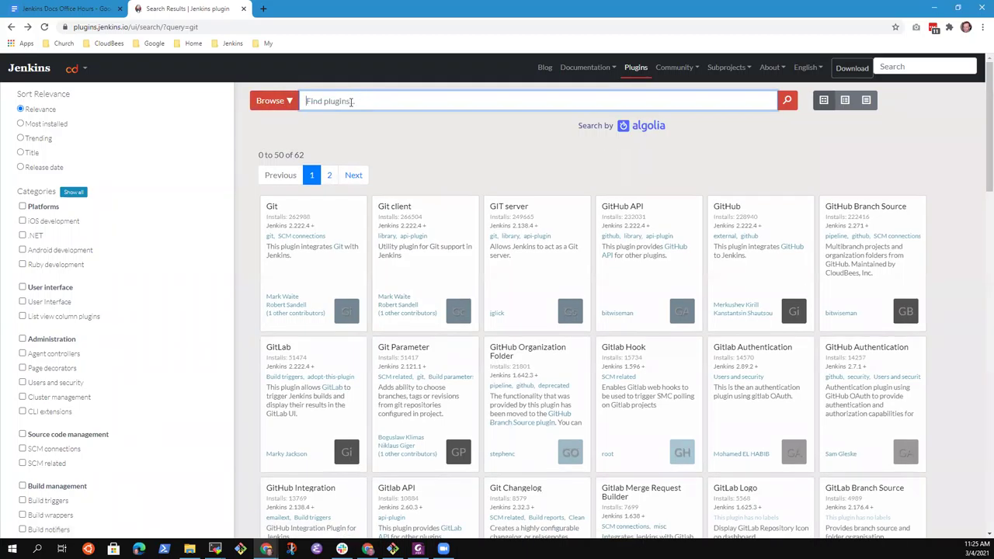
{"action": "type", "text": "scm"}
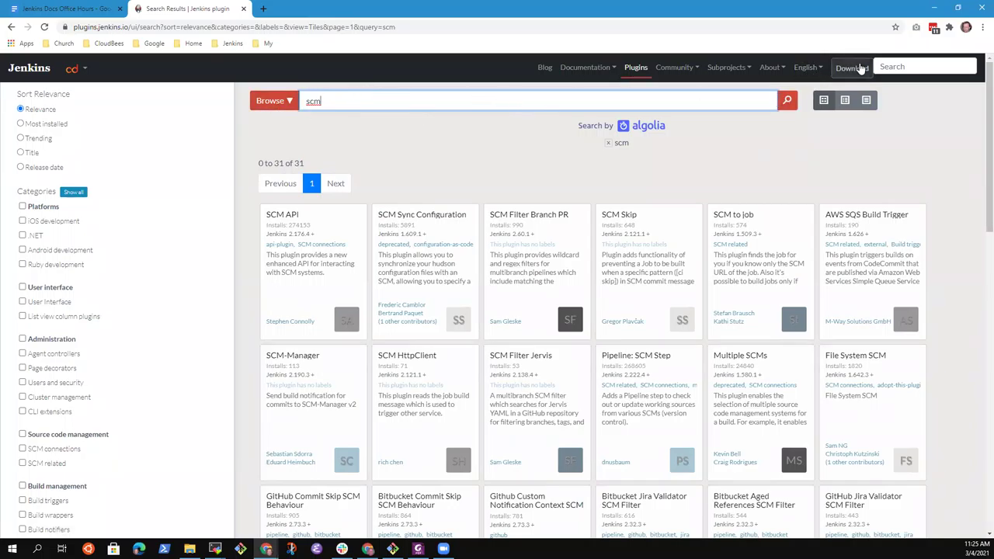
{"action": "left_click", "coordinate": [726, 67]}
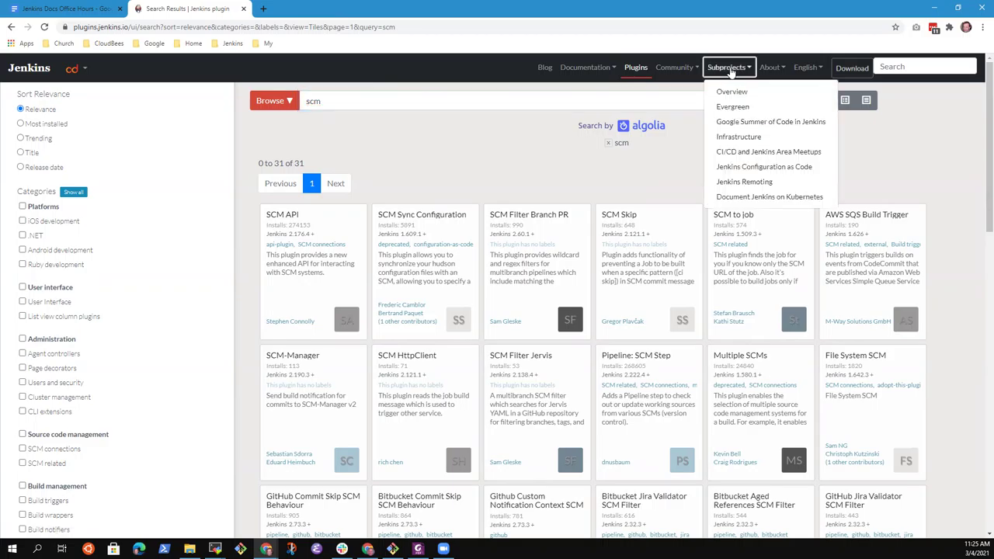
Step: Search 'blue ocean' from the Subprojects overview and open the Blue Ocean plugin development page
{"action": "left_click", "coordinate": [731, 91]}
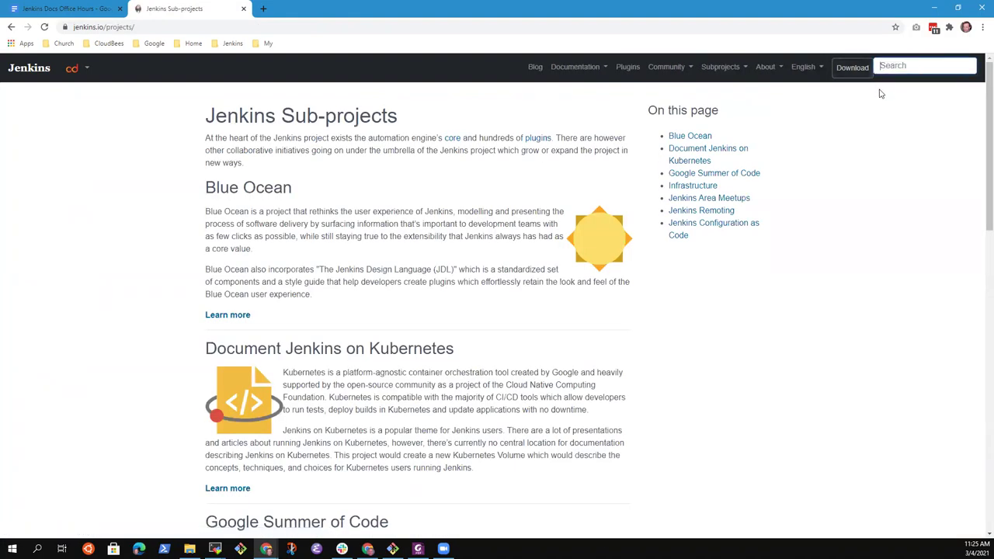
{"action": "type", "text": "blue oceean"}
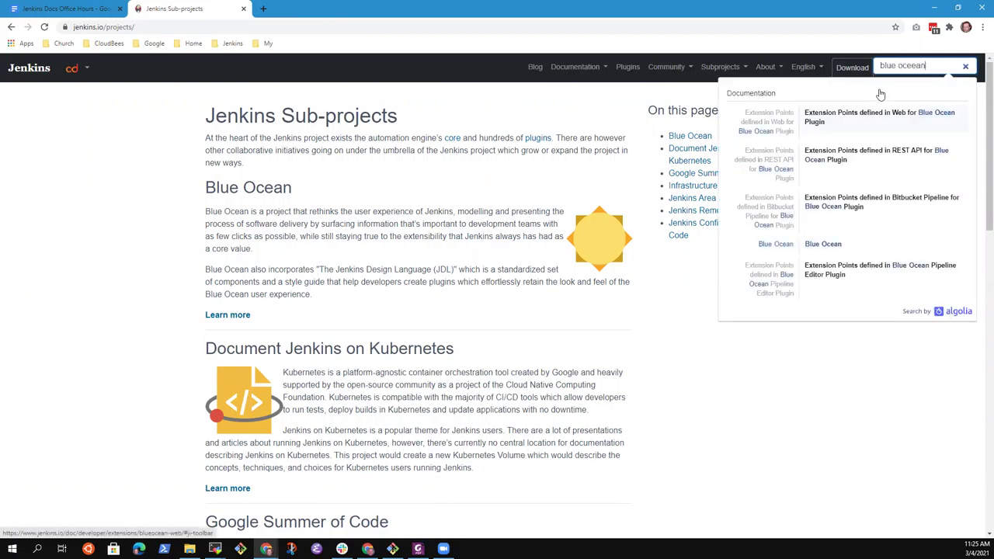
{"action": "key", "text": "BackSpace"}
{"action": "key", "text": "BackSpace"}
{"action": "key", "text": "BackSpace"}
{"action": "type", "text": "an"}
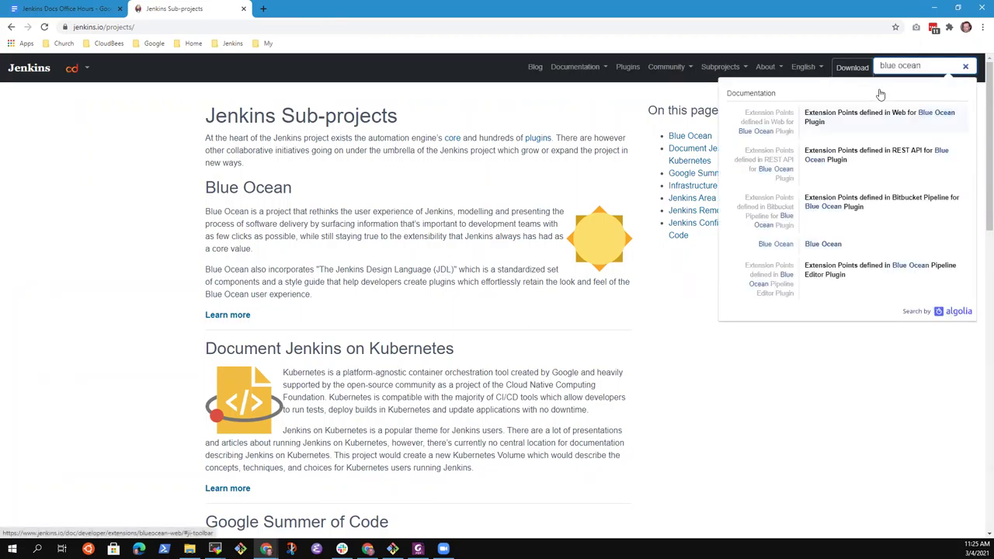
{"action": "left_click", "coordinate": [824, 244]}
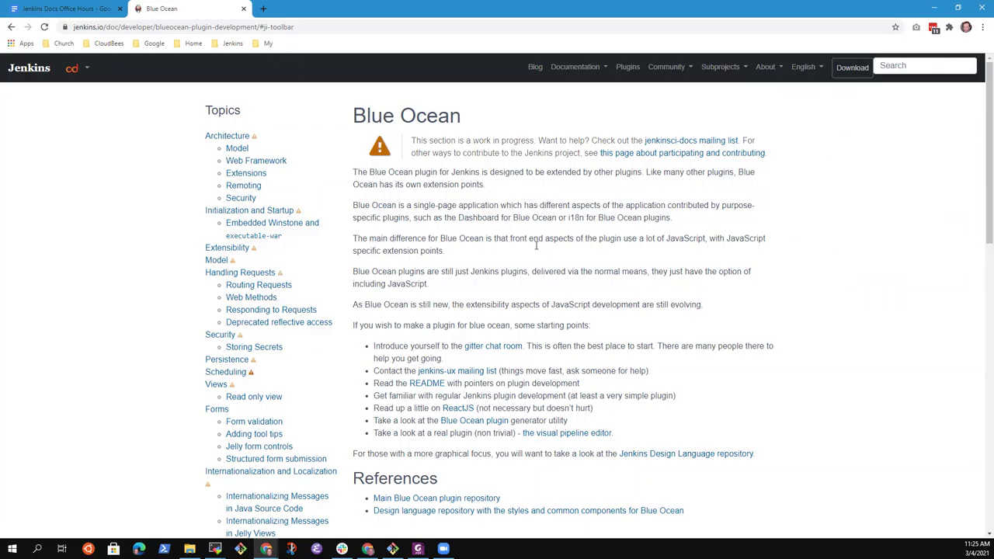
Step: Resize the browser to 640x480 and toggle the Blue Ocean page's collapsed navigation menu
{"action": "double_click", "coordinate": [686, 9]}
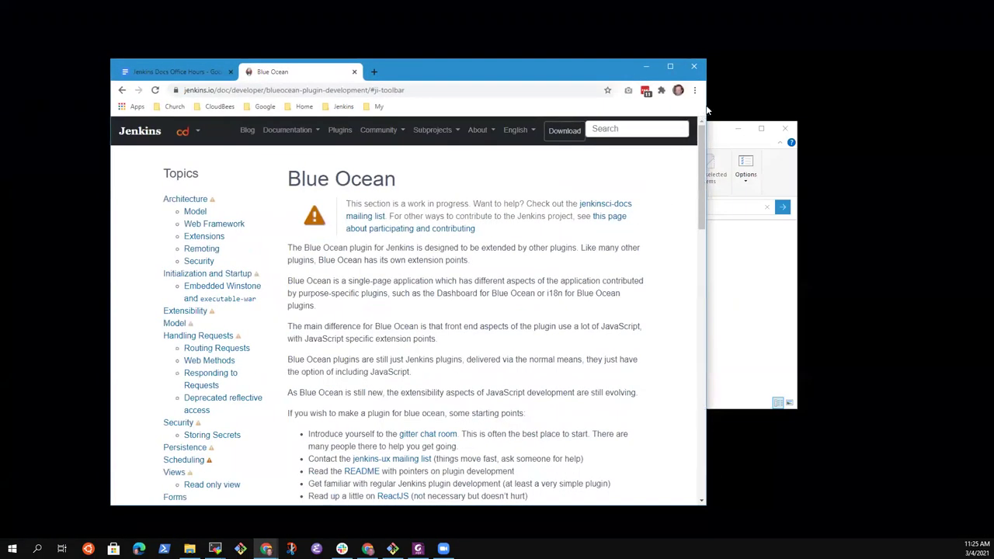
{"action": "right_click", "coordinate": [708, 115]}
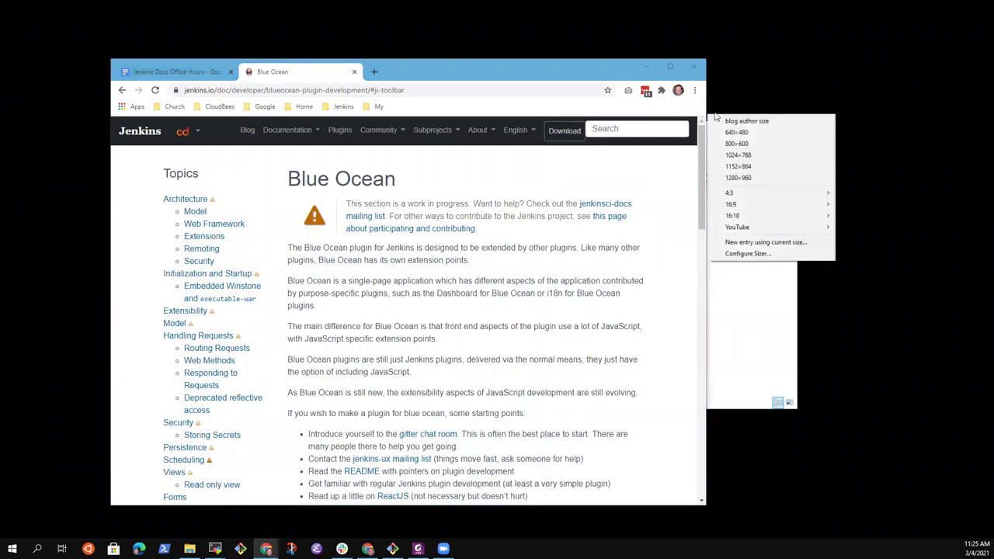
{"action": "left_click", "coordinate": [737, 134]}
{"action": "scroll", "coordinate": [230, 228], "scroll_direction": "down", "scroll_amount": 3}
{"action": "scroll", "coordinate": [326, 223], "scroll_direction": "up", "scroll_amount": 3}
{"action": "left_click", "coordinate": [411, 129]}
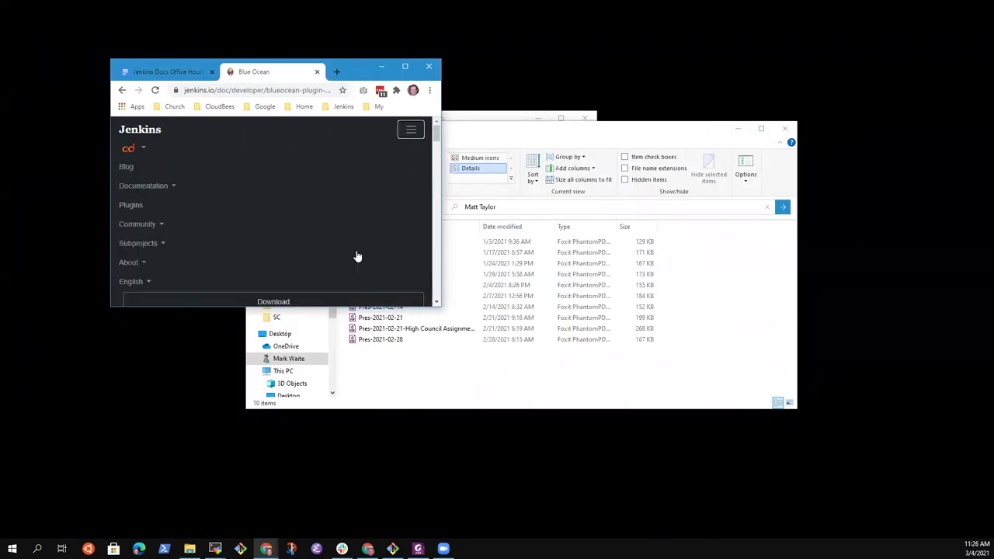
{"action": "left_click", "coordinate": [436, 173]}
{"action": "left_click_drag", "start_coordinate": [437, 174], "coordinate": [434, 208]}
{"action": "left_click", "coordinate": [411, 130]}
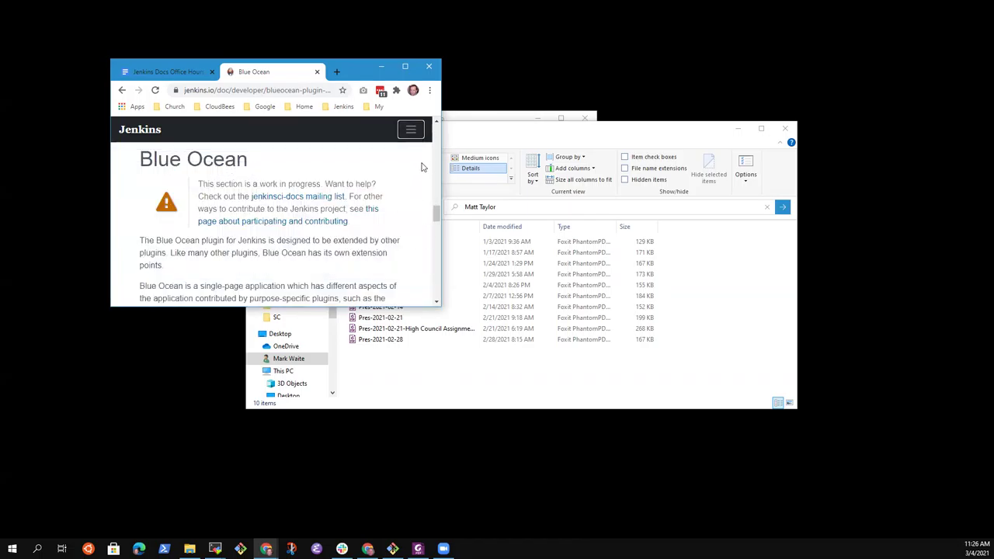
Step: Check the page at 800x600, 1024x768 and 1152x864, then maximize the browser
{"action": "right_click", "coordinate": [439, 97]}
{"action": "left_click", "coordinate": [493, 127]}
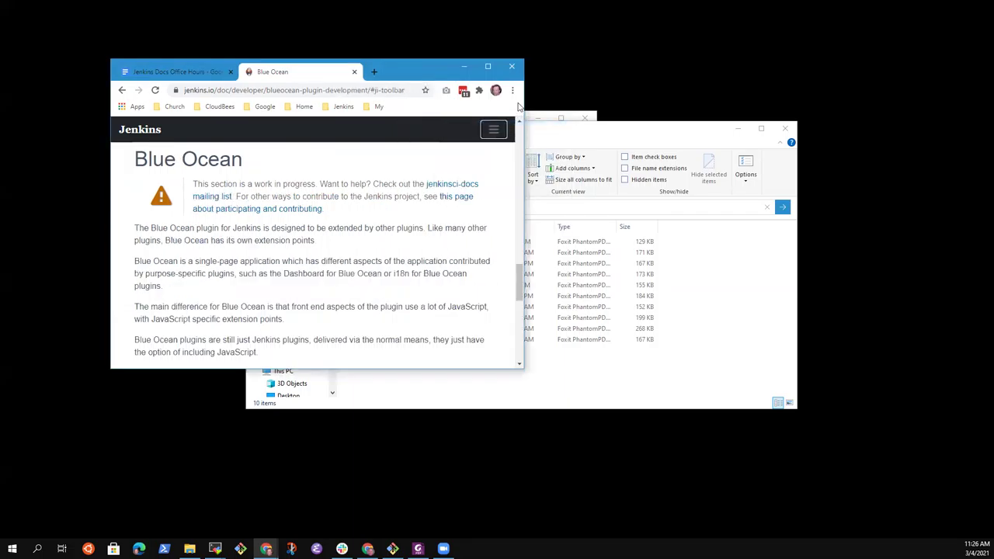
{"action": "right_click", "coordinate": [526, 97]}
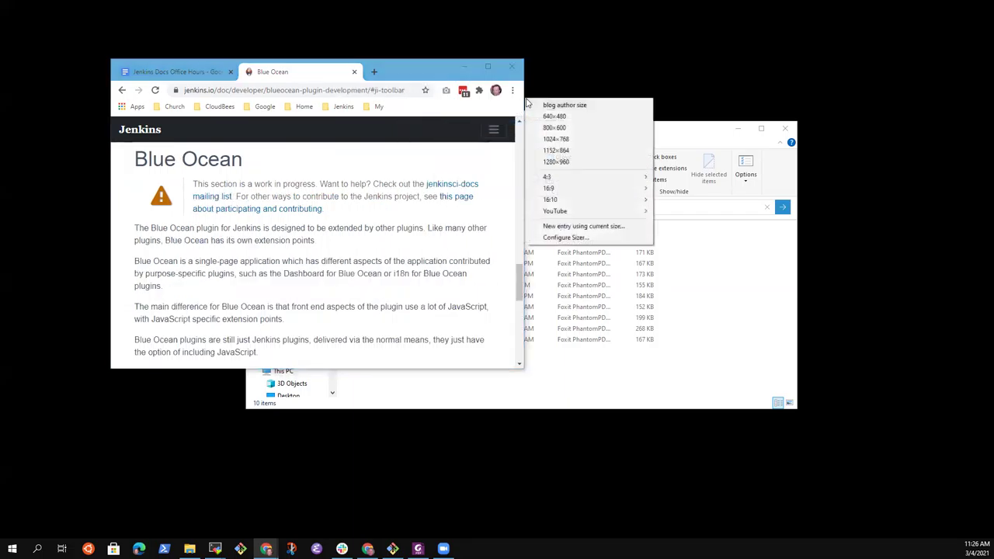
{"action": "left_click", "coordinate": [569, 140]}
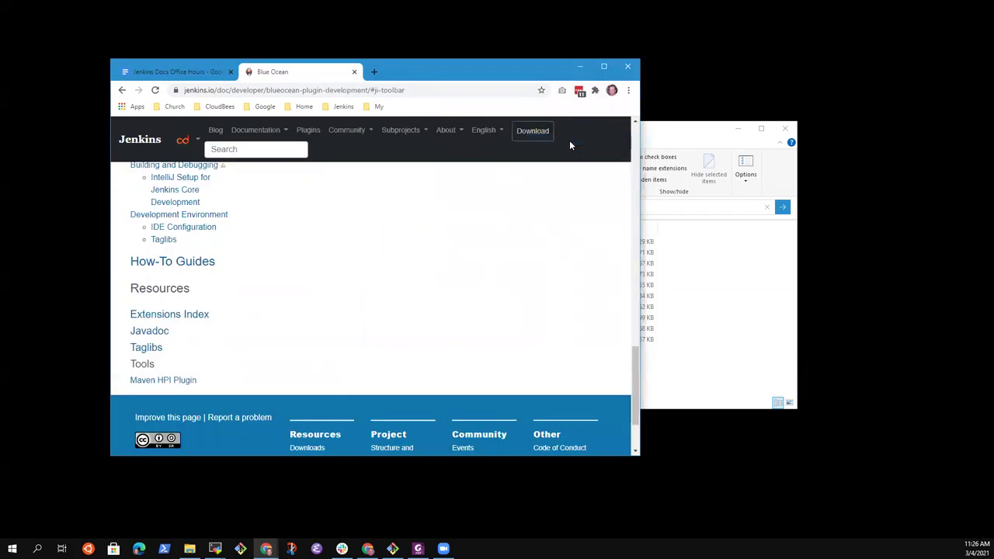
{"action": "right_click", "coordinate": [642, 104]}
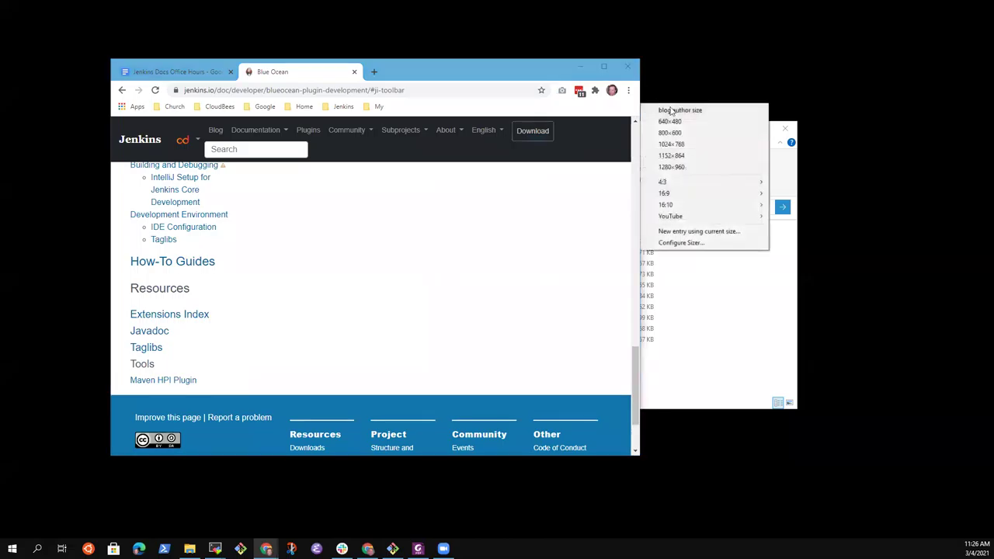
{"action": "left_click", "coordinate": [681, 155]}
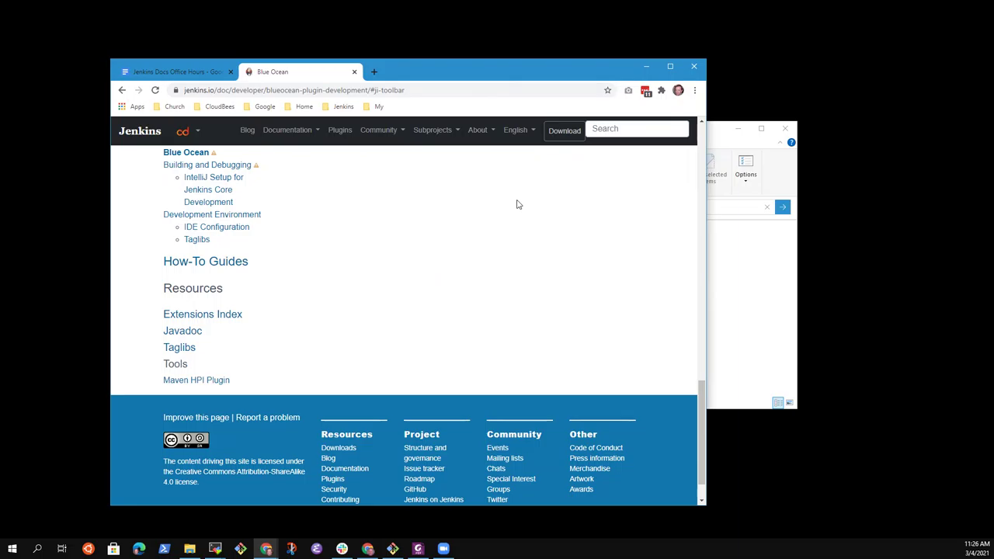
{"action": "scroll", "coordinate": [522, 225], "scroll_direction": "up", "scroll_amount": 5}
{"action": "scroll", "coordinate": [549, 253], "scroll_direction": "up", "scroll_amount": 10}
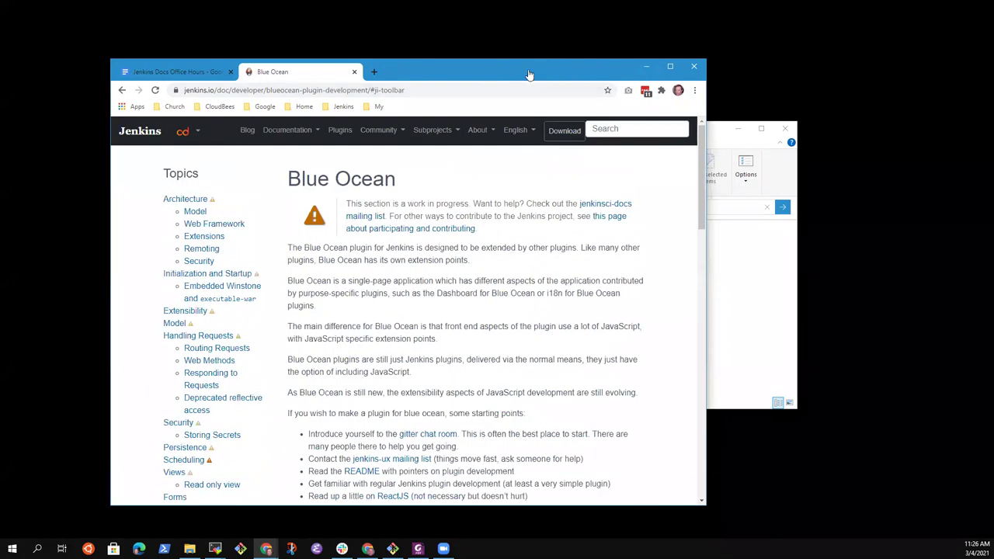
{"action": "double_click", "coordinate": [529, 73]}
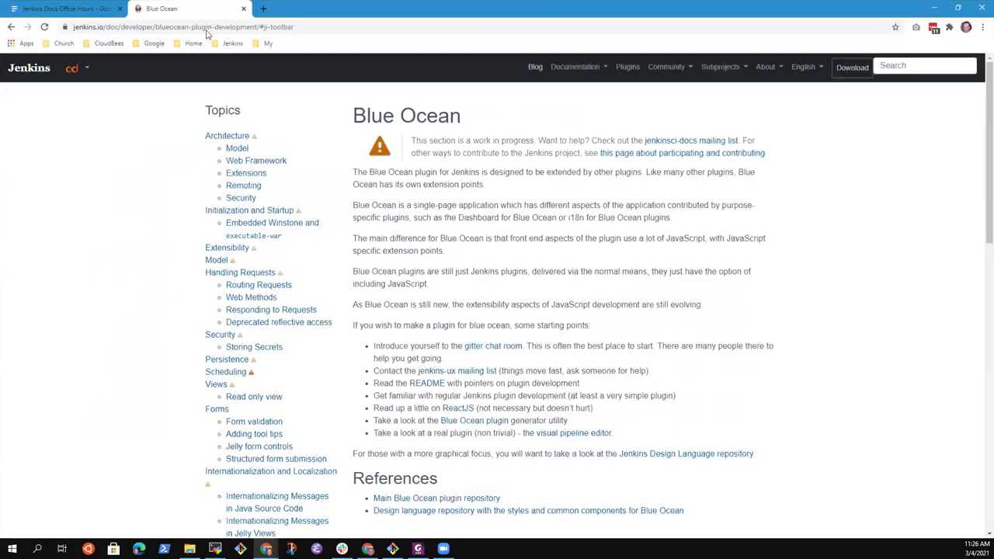
Step: Extend the Plugins and Docs sub-point with 'both enabled and visible'
{"action": "left_click", "coordinate": [75, 7]}
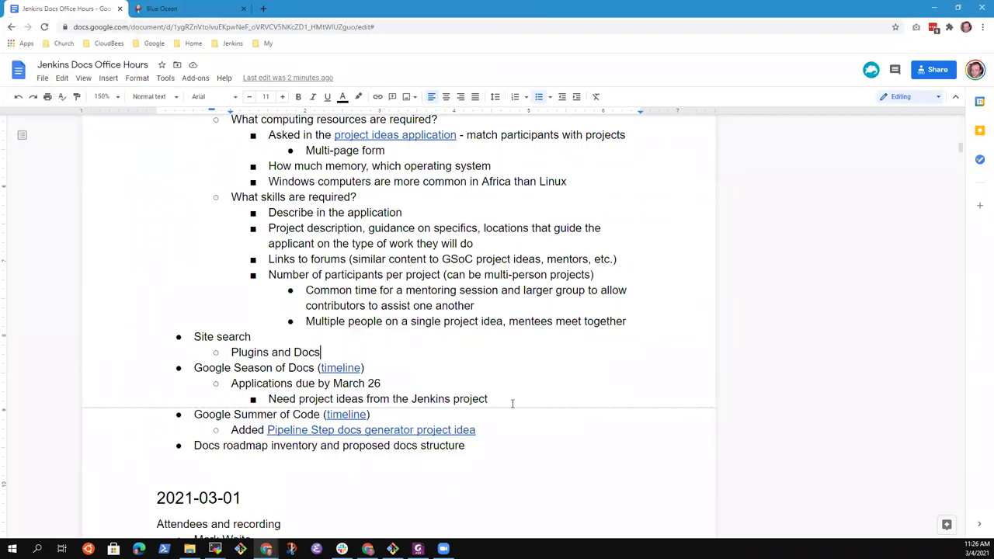
{"action": "type", "text": "both enabled, gi"}
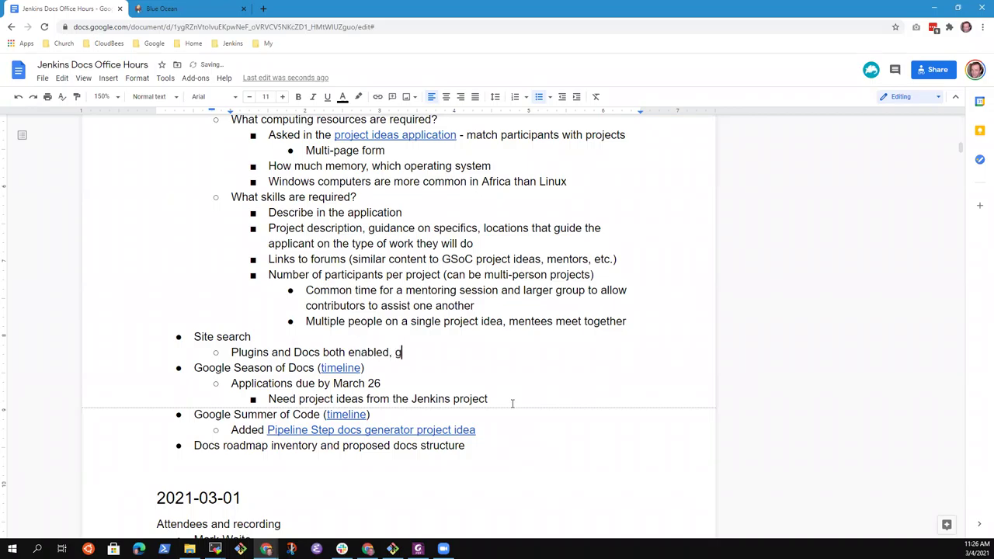
{"action": "key", "text": "BackSpace"}
{"action": "key", "text": "BackSpace"}
{"action": "key", "text": "BackSpace"}
{"action": "type", "text": "and visile"}
{"action": "key", "text": "BackSpace"}
{"action": "key", "text": "BackSpace"}
{"action": "type", "text": "ble"}
Step: Add the sub-point 'More to tune and adjust for layout, for content, for search effectiveness'
{"action": "key", "text": "Return"}
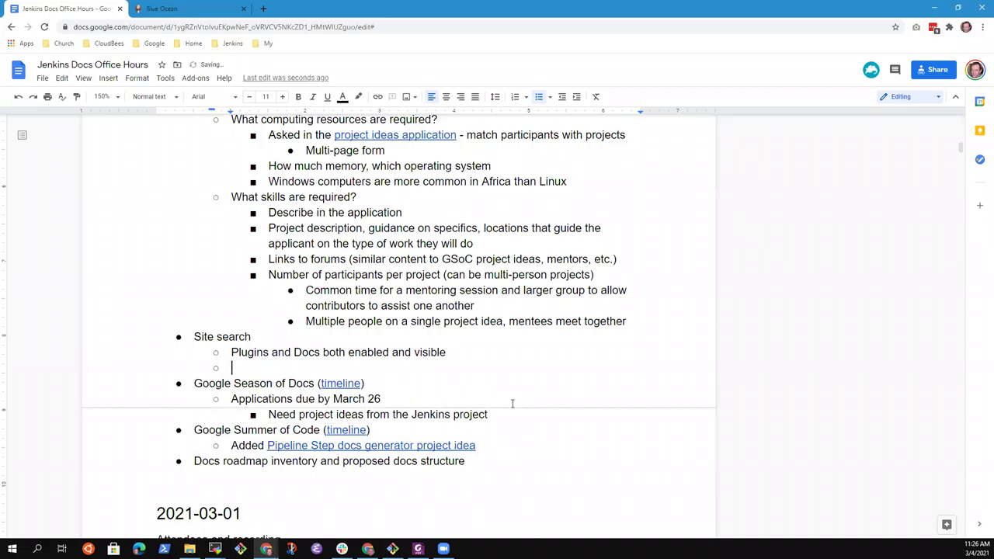
{"action": "type", "text": "More to tune a"}
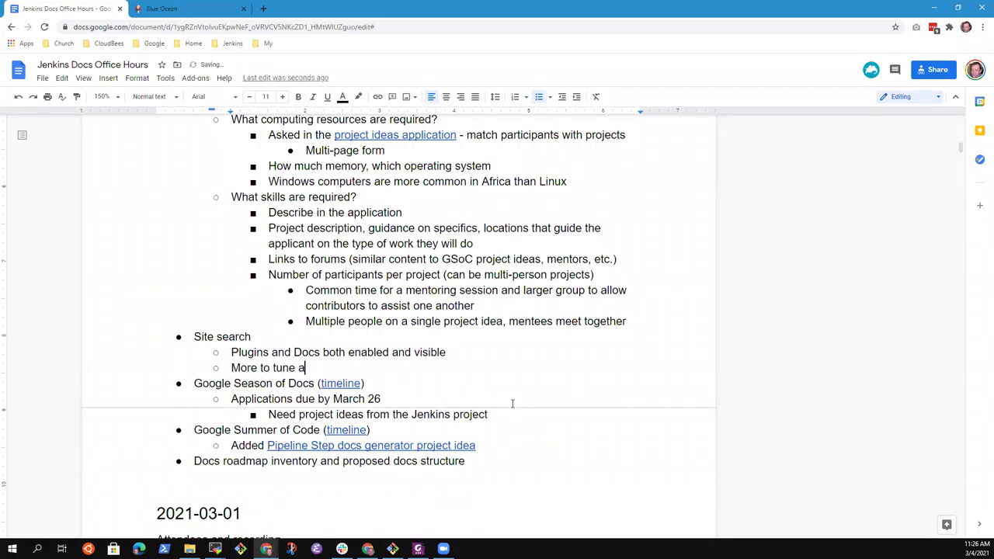
{"action": "type", "text": "nd adjust to"}
{"action": "key", "text": "BackSpace"}
{"action": "key", "text": "BackSpace"}
{"action": "key", "text": "BackSpace"}
{"action": "type", "text": "for layou"}
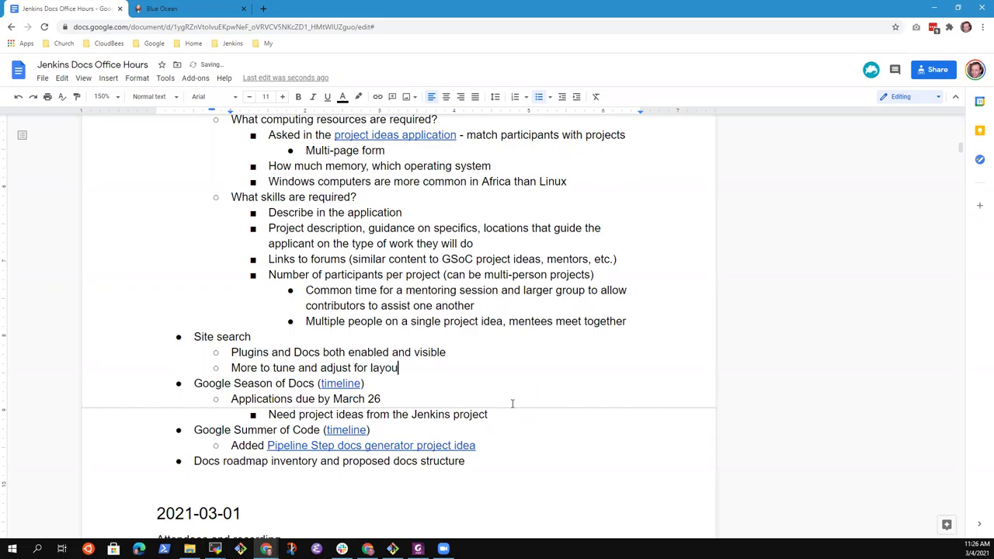
{"action": "type", "text": "t, for content, for seas"}
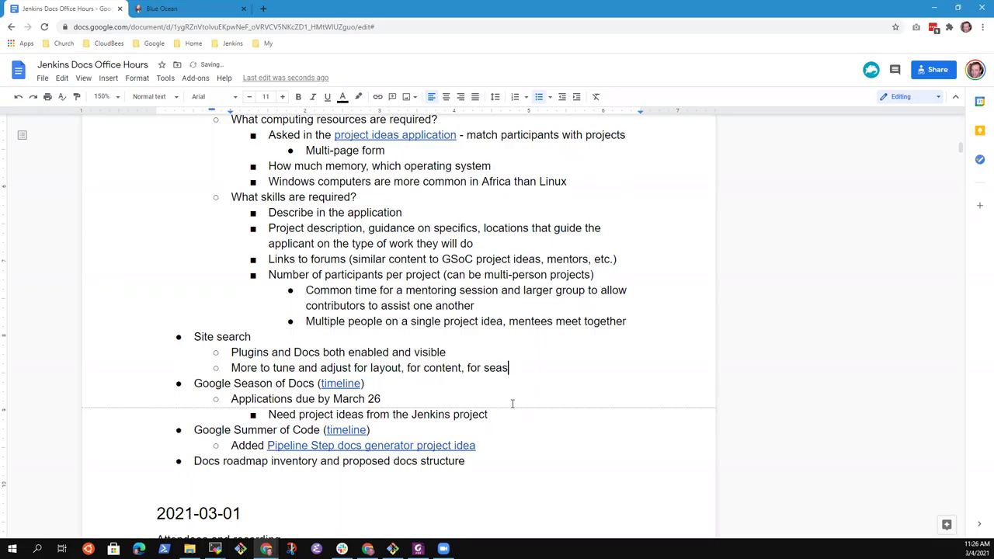
{"action": "key", "text": "BackSpace"}
{"action": "type", "text": "rch ed"}
{"action": "type", "text": "fective"}
{"action": "key", "text": "BackSpace"}
{"action": "key", "text": "BackSpace"}
{"action": "key", "text": "BackSpace"}
{"action": "key", "text": "BackSpace"}
{"action": "key", "text": "BackSpace"}
{"action": "key", "text": "BackSpace"}
{"action": "type", "text": "ct"}
{"action": "key", "text": "BackSpace"}
{"action": "key", "text": "BackSpace"}
{"action": "type", "text": "ctiveness"}
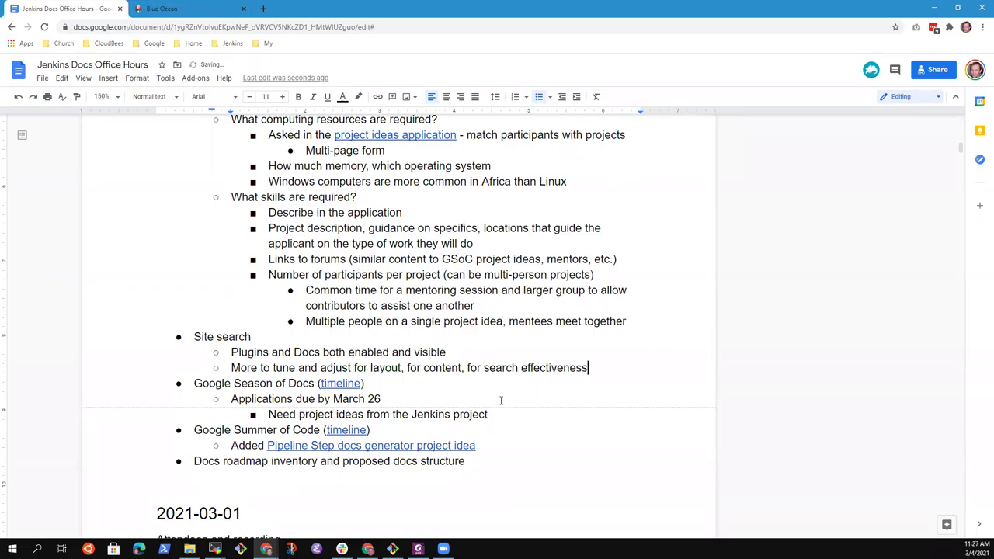
{"action": "left_click", "coordinate": [382, 395]}
Step: Under 'Need project ideas', add a note on using SheCodeAfrica ideas for larger-scale Jenkins projects
{"action": "key", "text": "shift+End"}
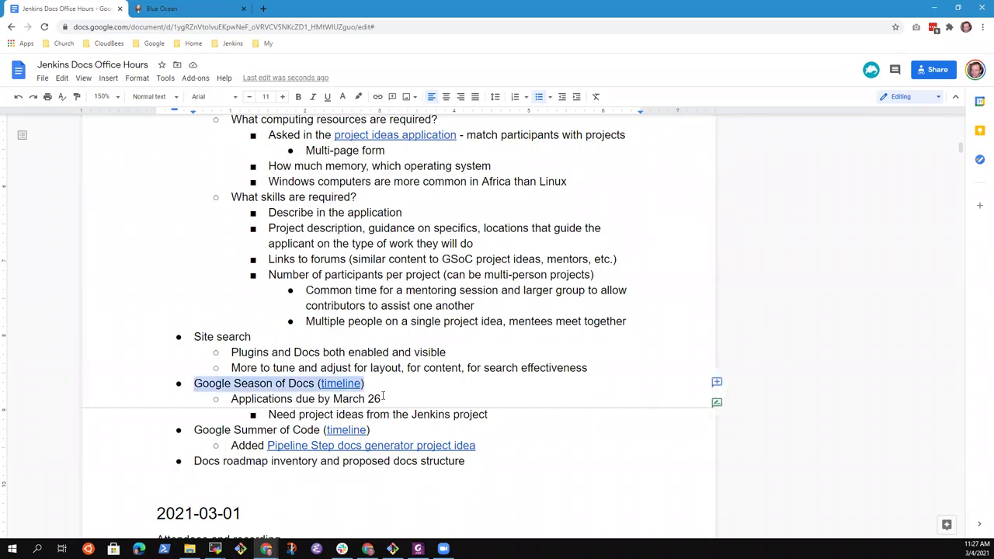
{"action": "key", "text": "Down"}
{"action": "key", "text": "Down"}
{"action": "key", "text": "Home"}
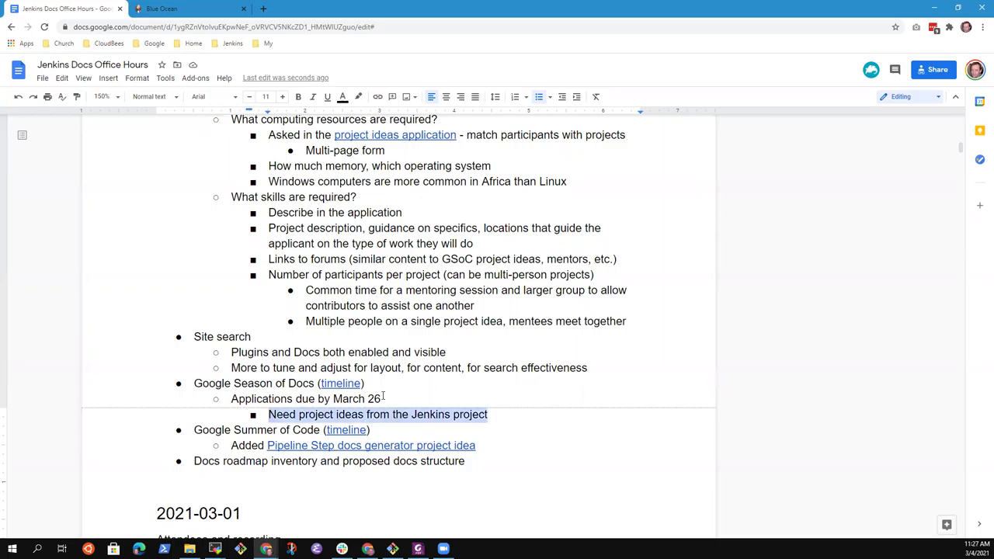
{"action": "key", "text": "shift+End"}
{"action": "key", "text": "End"}
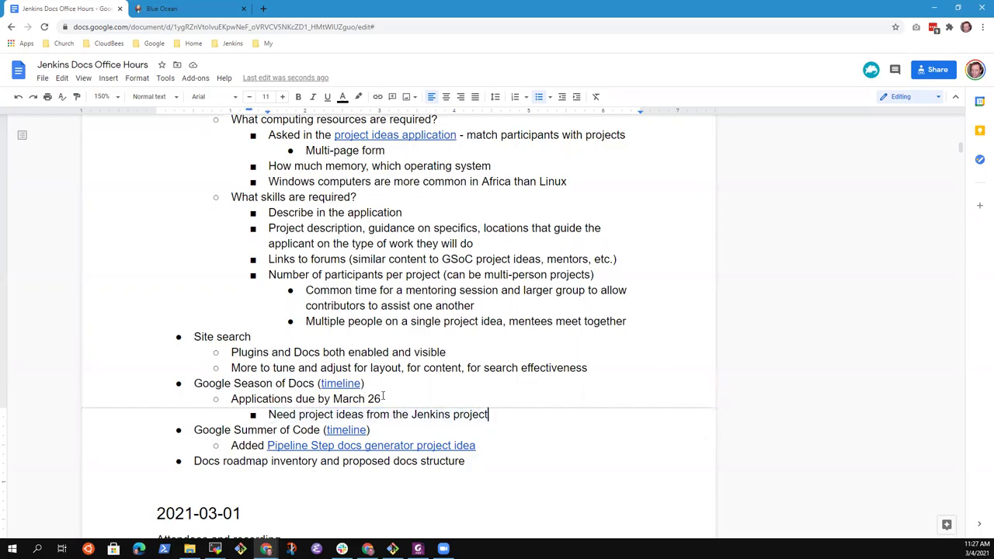
{"action": "key", "text": "Return"}
{"action": "type", "text": "Use the SheCodeAfrica ideas process to gather ideas for larger scale p"}
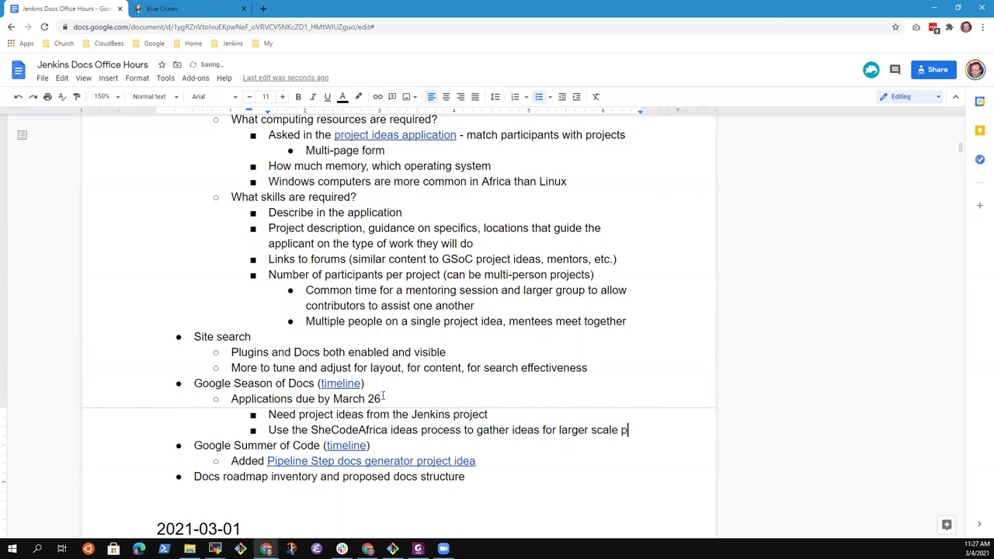
{"action": "type", "text": "rojects in the"}
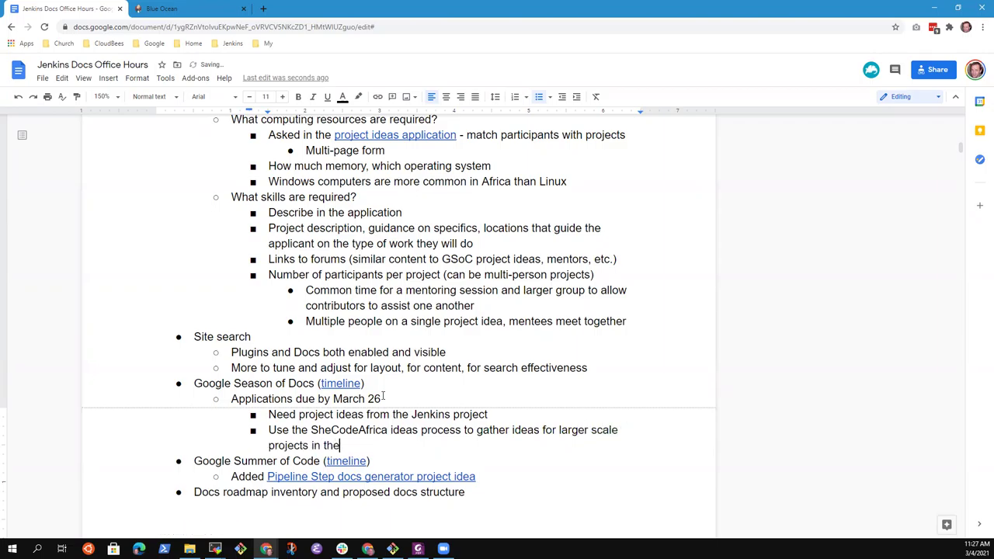
{"action": "key", "text": "BackSpace"}
{"action": "key", "text": "BackSpace"}
{"action": "key", "text": "BackSpace"}
{"action": "key", "text": "BackSpace"}
{"action": "type", "text": "Jenkins"}
{"action": "key", "text": "ctrl+shift+Left"}
{"action": "key", "text": "BackSpace"}
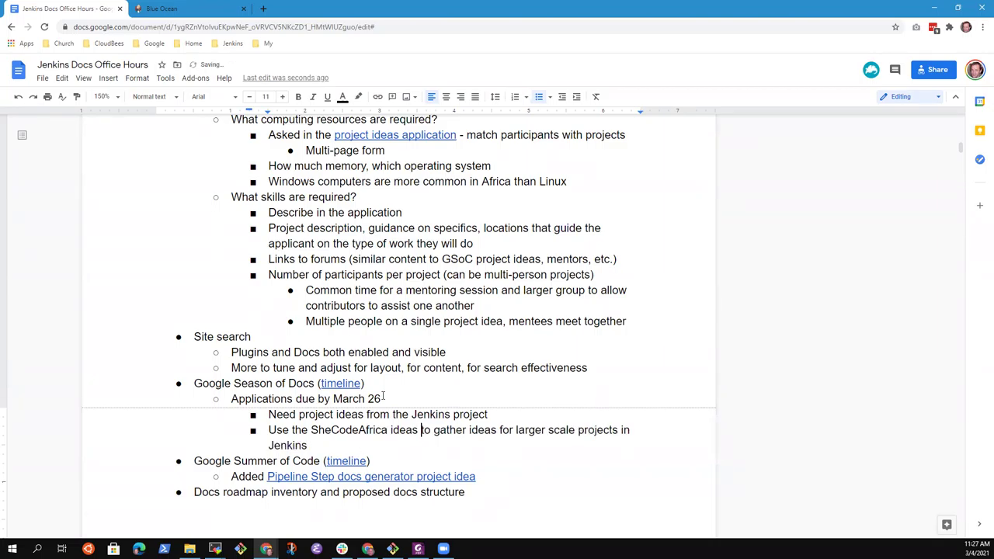
Step: Add sub-bullets about a team member preparing the GSoC 2021 pull request and confirmed finance handling
{"action": "key", "text": "Return"}
{"action": "key", "text": "Tab"}
{"action": "type", "text": "Mark prepare the"}
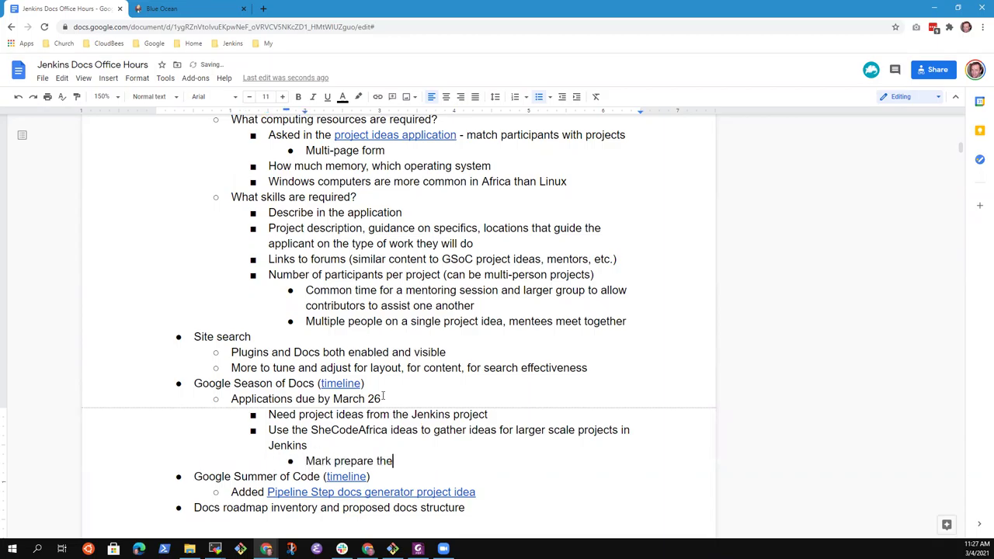
{"action": "type", "text": " pull request for GSoC "}
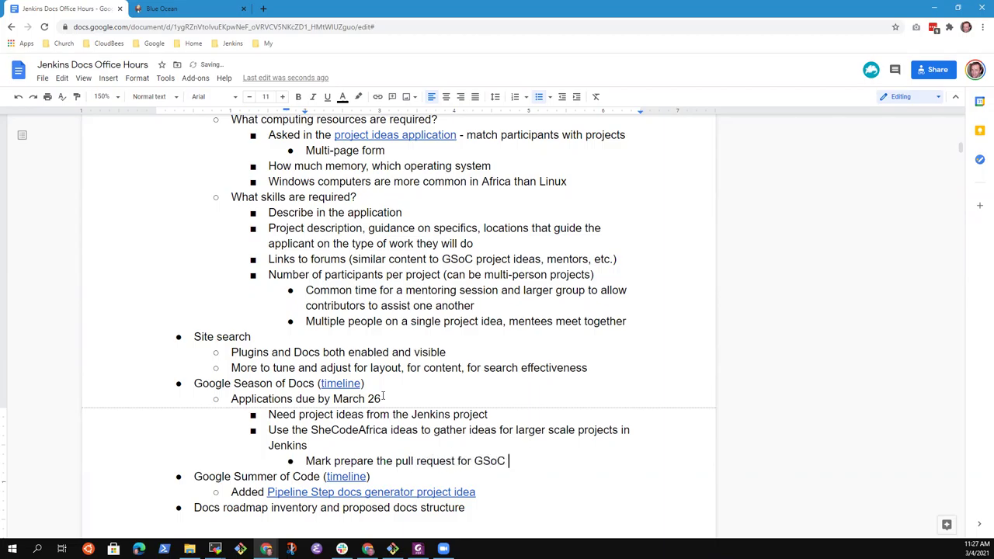
{"action": "type", "text": "2021"}
{"action": "key", "text": "Return"}
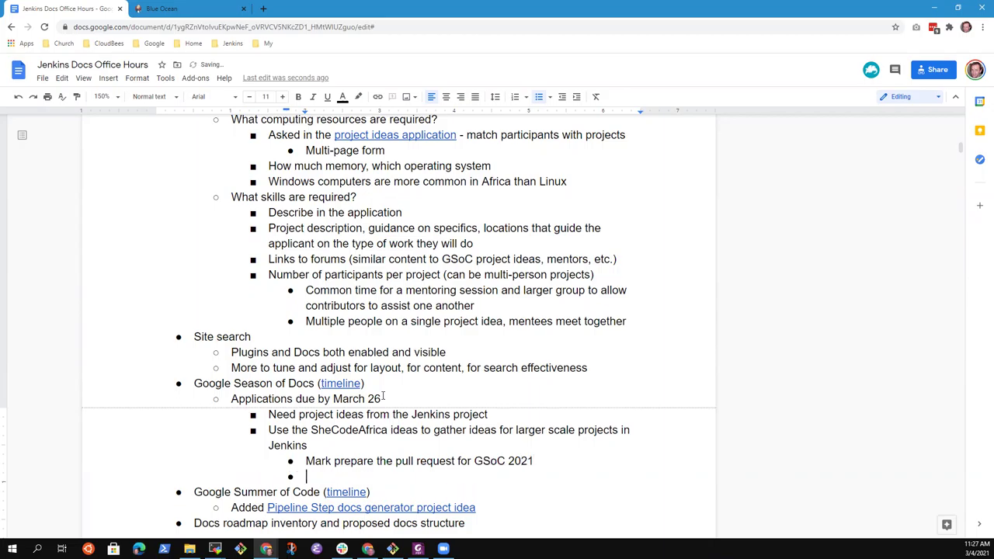
{"action": "type", "text": "COle"}
{"action": "key", "text": "BackSpace"}
{"action": "key", "text": "BackSpace"}
{"action": "key", "text": "BackSpace"}
{"action": "key", "text": "BackSpace"}
{"action": "type", "text": "Oleg confirmed "}
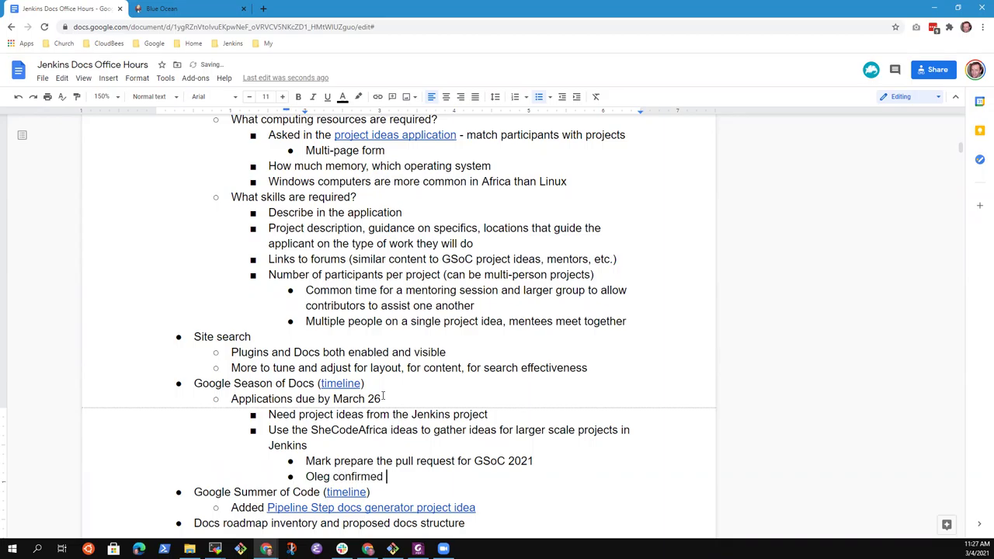
{"action": "type", "text": "that we can handle finances"}
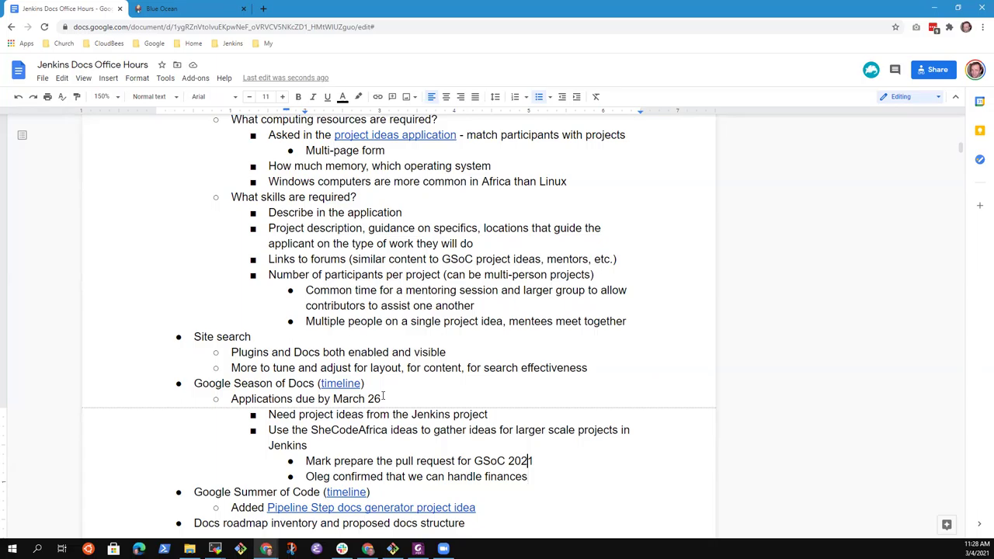
Step: Add an outdented bullet 'Mentor recruiting, writing starts in ?June?'
{"action": "left_click", "coordinate": [383, 397]}
{"action": "key", "text": "shift+End"}
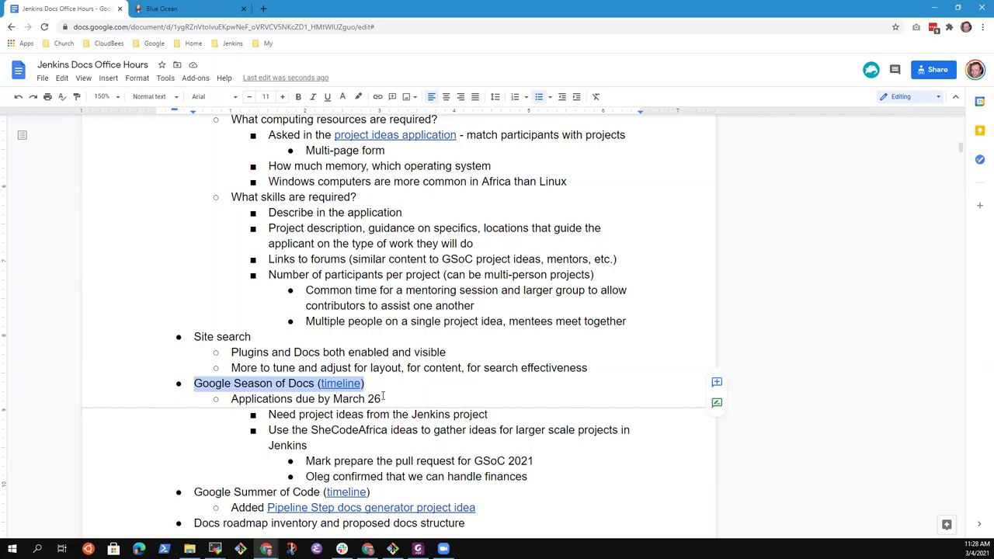
{"action": "key", "text": "Down"}
{"action": "key", "text": "Down"}
{"action": "key", "text": "Down"}
{"action": "key", "text": "Down"}
{"action": "key", "text": "Down"}
{"action": "key", "text": "Down"}
{"action": "key", "text": "End"}
{"action": "key", "text": "Return"}
{"action": "key", "text": "shift+Tab"}
{"action": "type", "text": "Mento"}
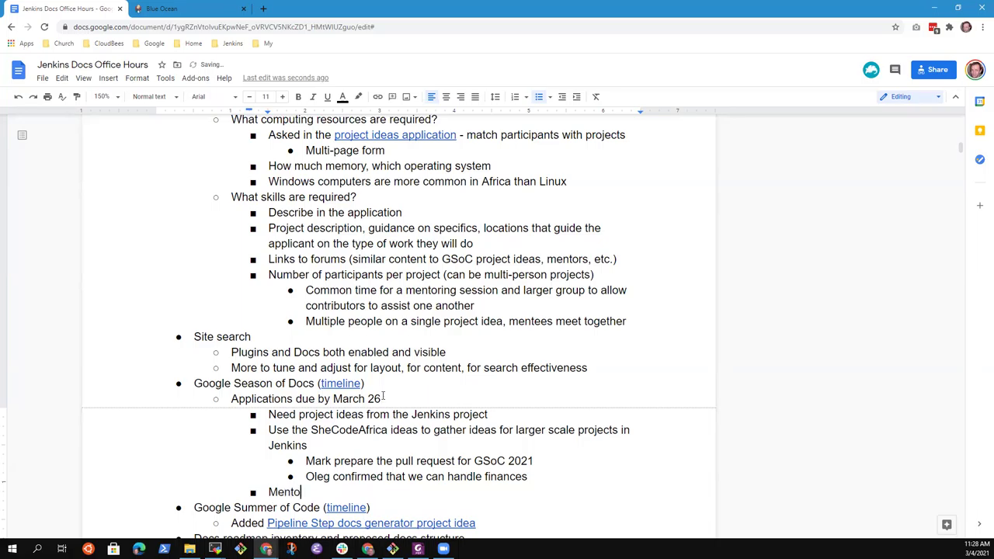
{"action": "type", "text": "r recruiting , wei"}
{"action": "key", "text": "ctrl+BackSpace"}
{"action": "type", "text": "writing "}
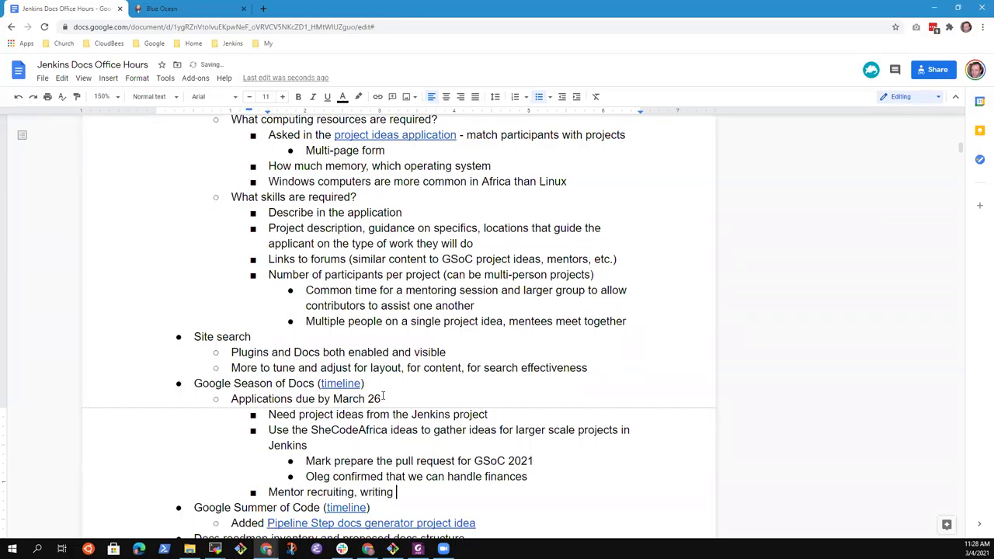
{"action": "type", "text": "starts in ?June?"}
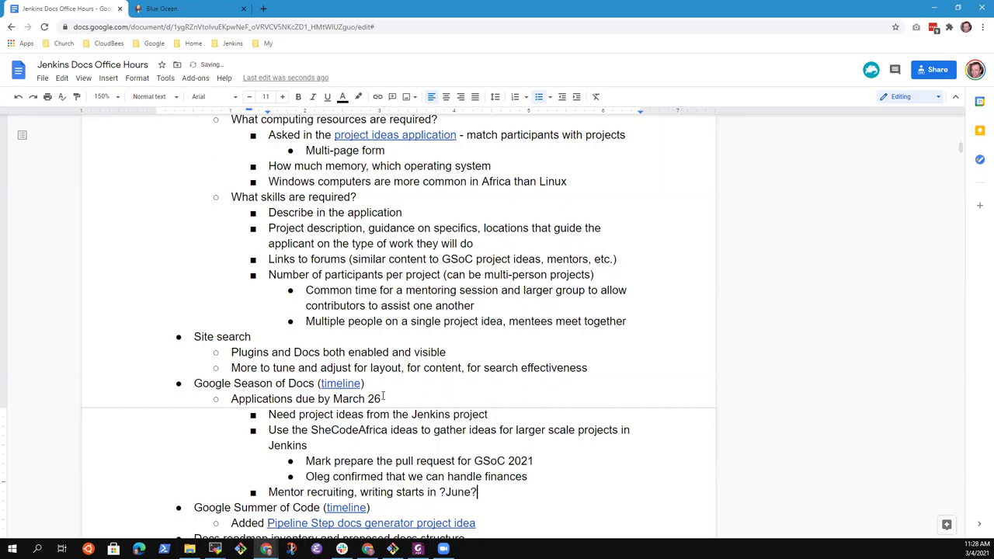
{"action": "left_click", "coordinate": [347, 383]}
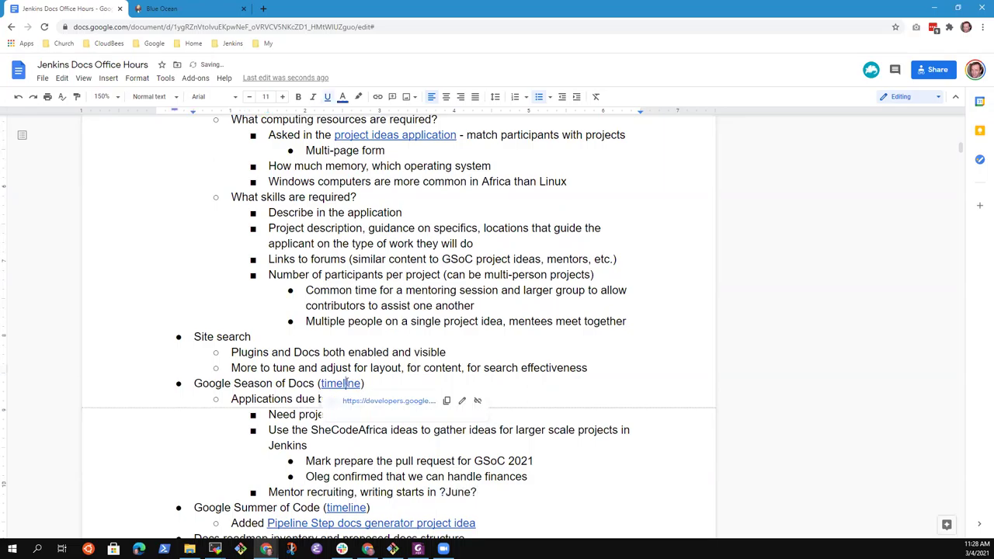
Step: Check the Season of Docs 2021 timeline's April 16 and May 17 dates, then return to the notes
{"action": "left_click", "coordinate": [361, 400]}
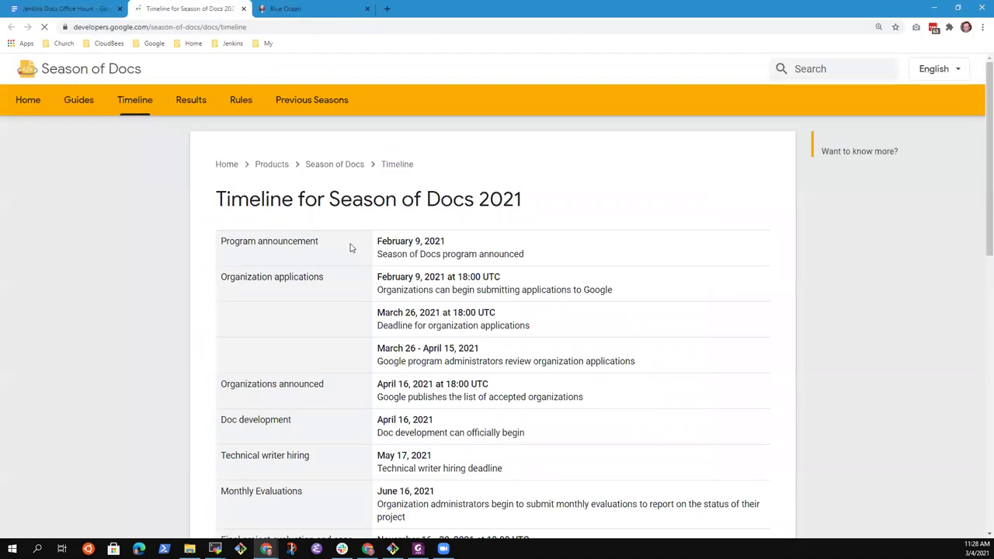
{"action": "scroll", "coordinate": [412, 325], "scroll_direction": "down", "scroll_amount": 2}
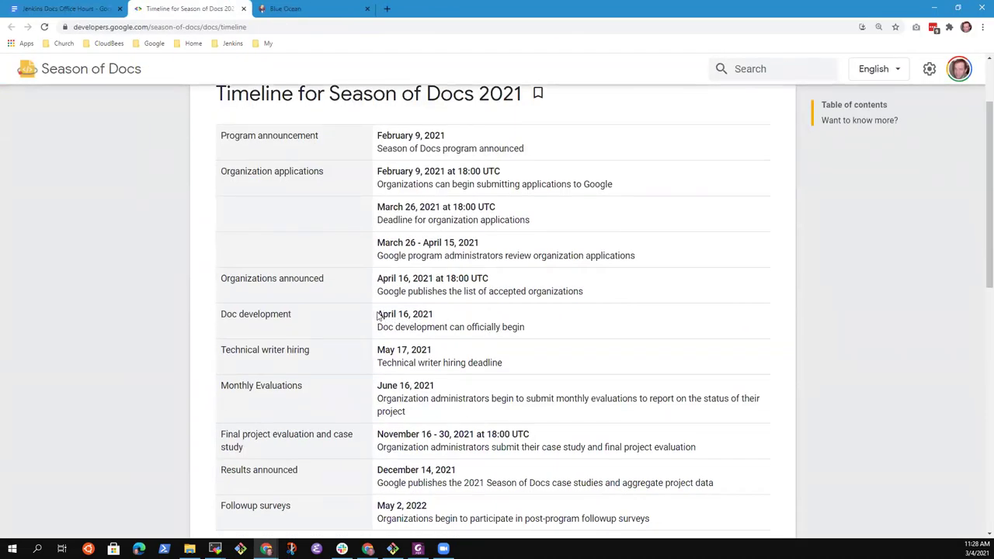
{"action": "left_click_drag", "start_coordinate": [377, 314], "coordinate": [450, 321]}
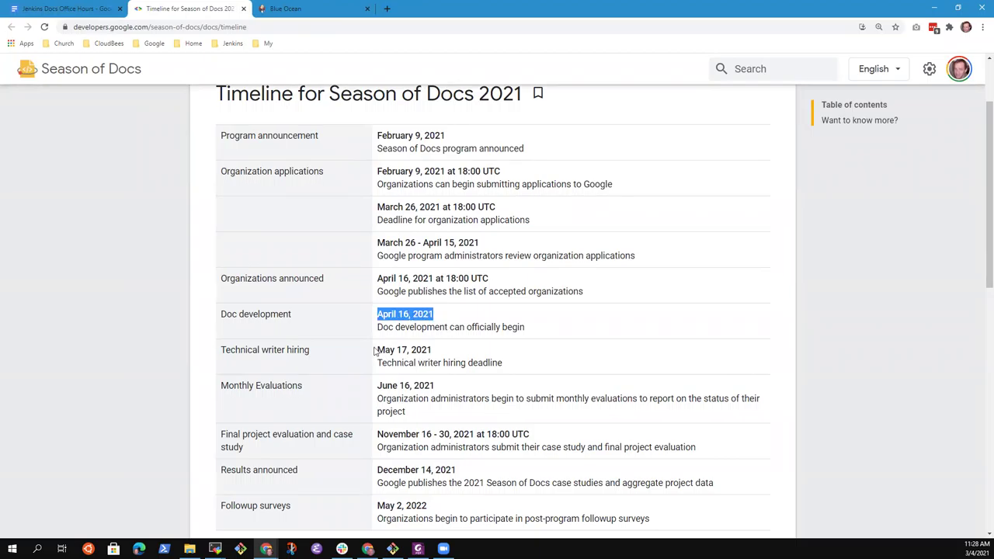
{"action": "left_click_drag", "start_coordinate": [378, 349], "coordinate": [441, 351]}
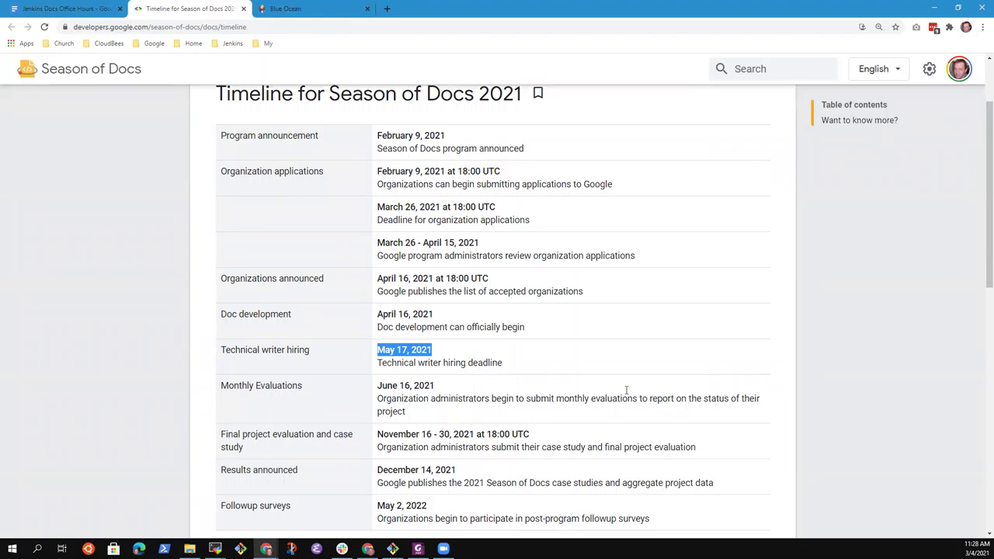
{"action": "left_click", "coordinate": [72, 14]}
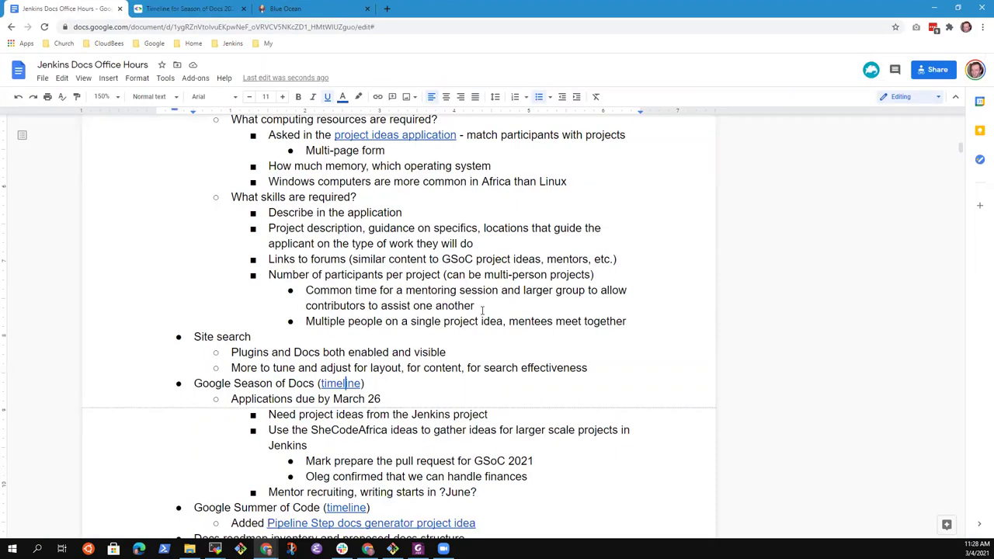
Step: Replace the tentative '?June?' date in the mentor recruiting note with 'mid-May'
{"action": "scroll", "coordinate": [488, 427], "scroll_direction": "down", "scroll_amount": 1}
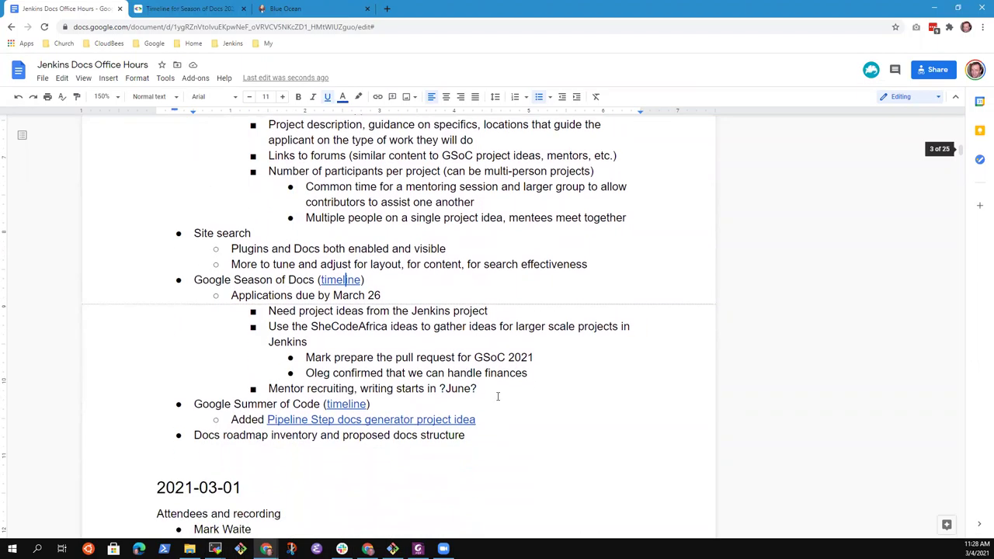
{"action": "left_click", "coordinate": [497, 395]}
{"action": "key", "text": "shift+Left"}
{"action": "key", "text": "shift+Left"}
{"action": "key", "text": "shift+Left"}
{"action": "key", "text": "shift+Left"}
{"action": "key", "text": "shift+Left"}
{"action": "key", "text": "shift+Left"}
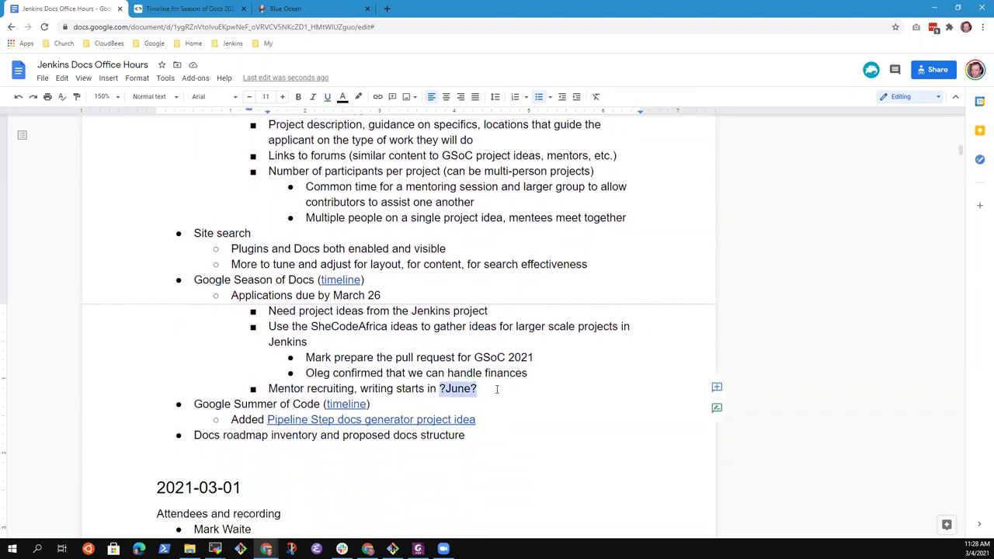
{"action": "type", "text": "mid-May"}
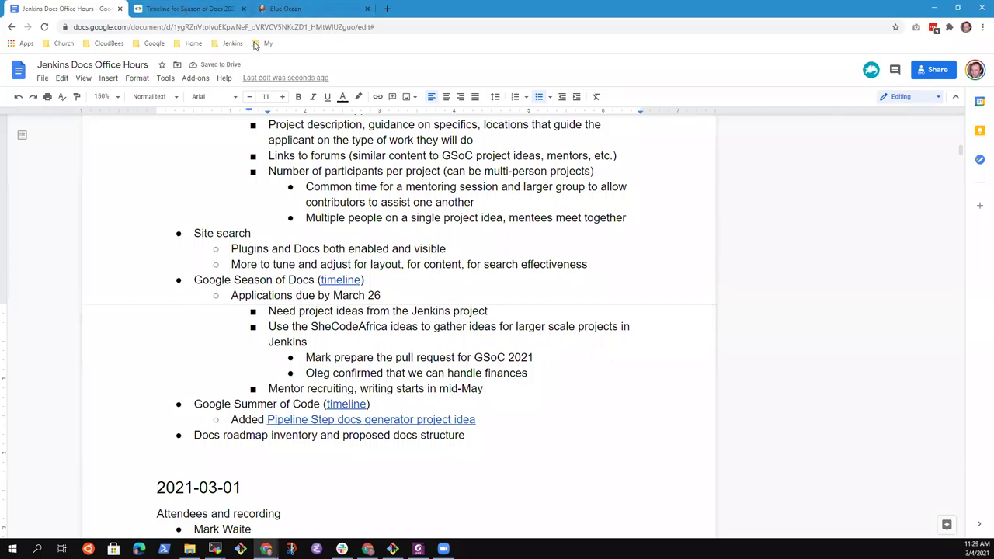
Step: Remove the extra empty bullet and select the Google Summer of Code line
{"action": "key", "text": "Return"}
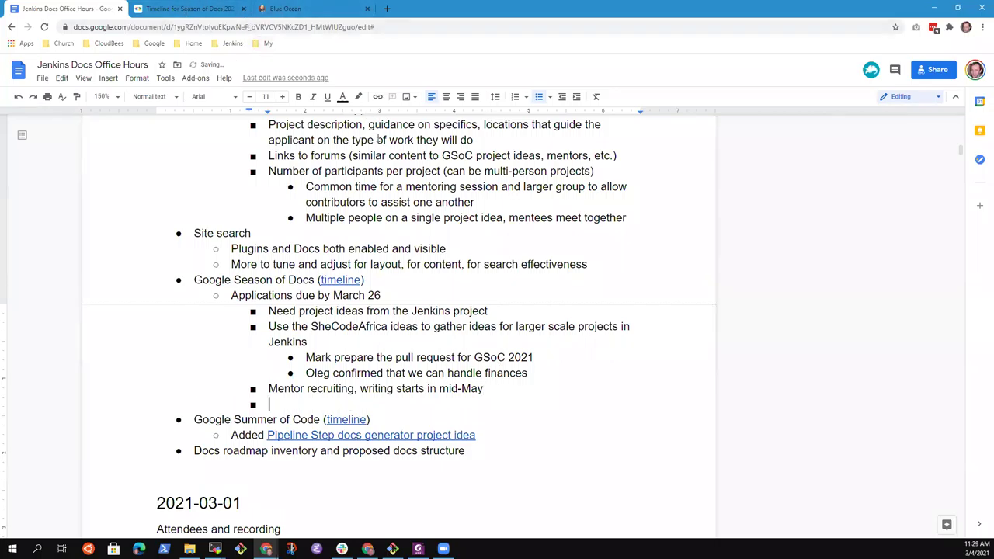
{"action": "key", "text": "shift+Tab"}
{"action": "key", "text": "BackSpace"}
{"action": "key", "text": "BackSpace"}
{"action": "key", "text": "BackSpace"}
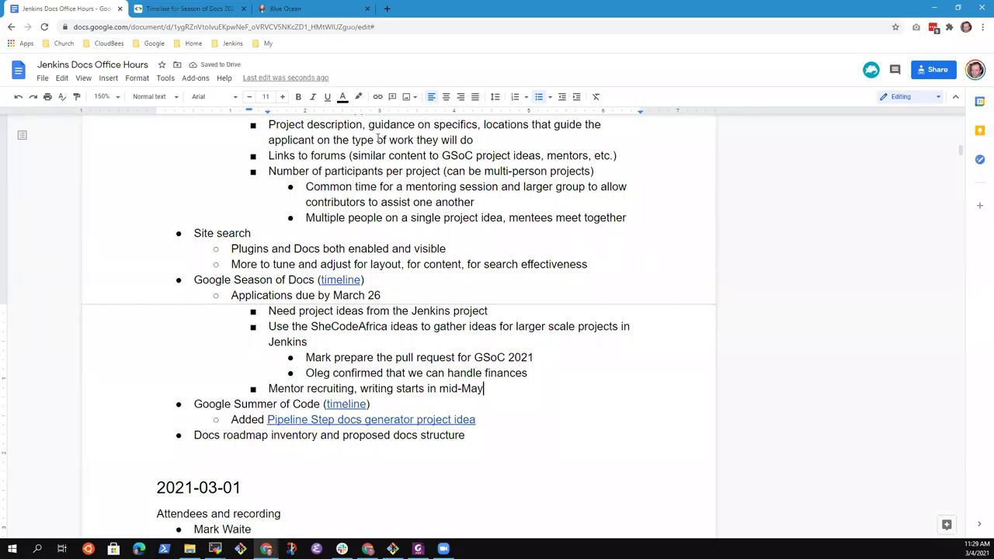
{"action": "key", "text": "Down"}
{"action": "key", "text": "shift+End"}
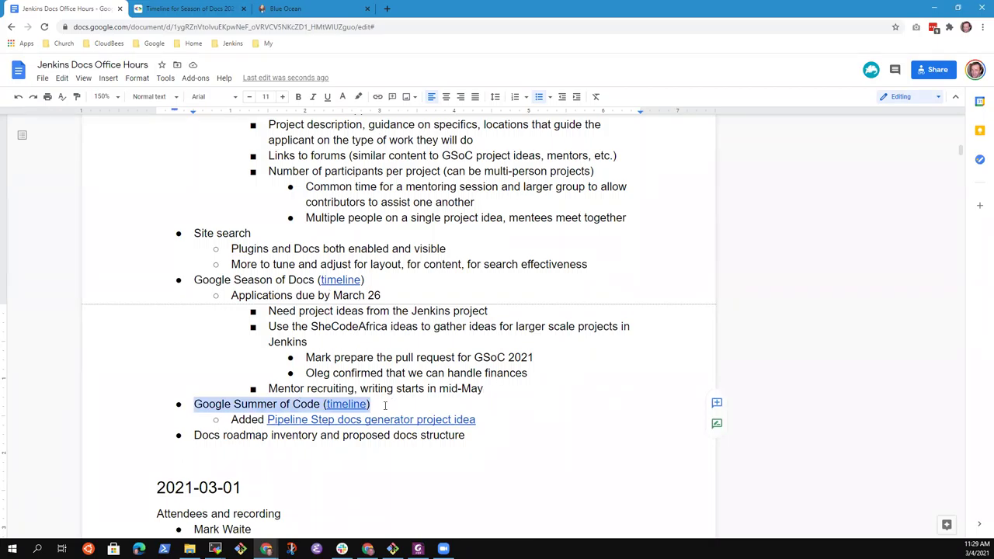
Step: Open the Pipeline Step Documentation Generator idea page and glance at its draft document
{"action": "left_click", "coordinate": [387, 421]}
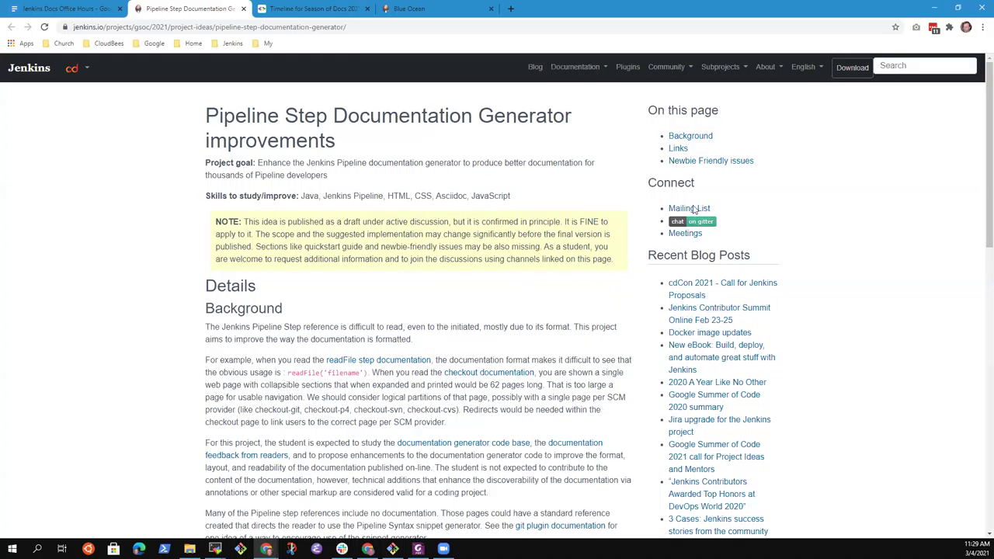
{"action": "scroll", "coordinate": [620, 295], "scroll_direction": "down", "scroll_amount": 3}
{"action": "scroll", "coordinate": [615, 314], "scroll_direction": "down", "scroll_amount": 6}
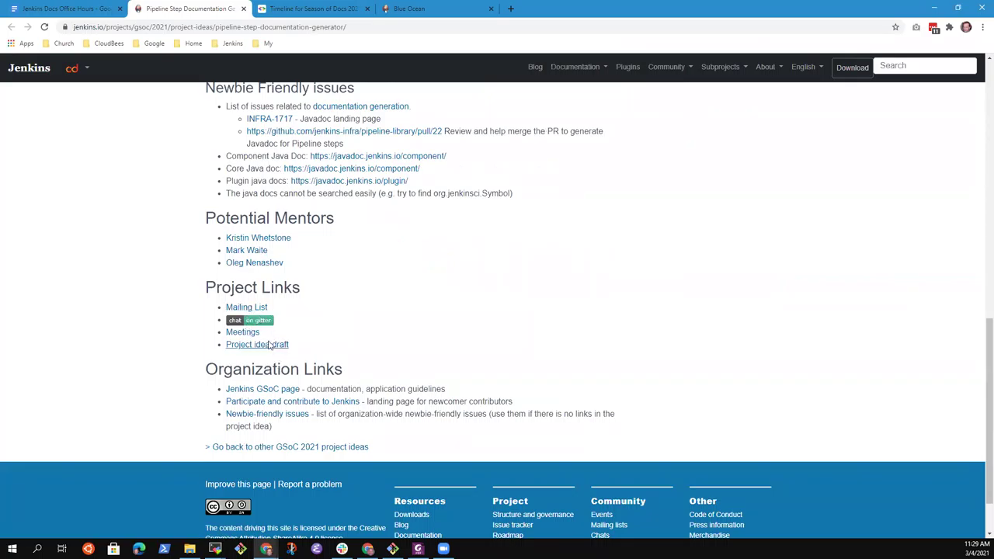
{"action": "left_click", "coordinate": [268, 345]}
{"action": "key", "text": "ctrl+w"}
Step: Review the idea's potential mentors and project goal, then go to the GSoC 2021 call post
{"action": "scroll", "coordinate": [345, 291], "scroll_direction": "up", "scroll_amount": 3}
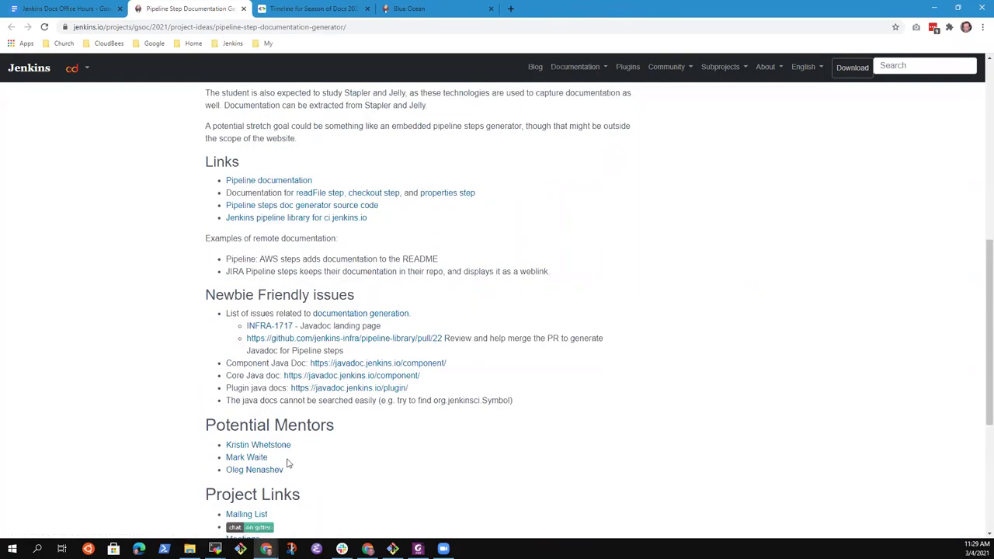
{"action": "left_click_drag", "start_coordinate": [293, 449], "coordinate": [229, 454]}
{"action": "left_click", "coordinate": [390, 455]}
{"action": "scroll", "coordinate": [447, 252], "scroll_direction": "up", "scroll_amount": 6}
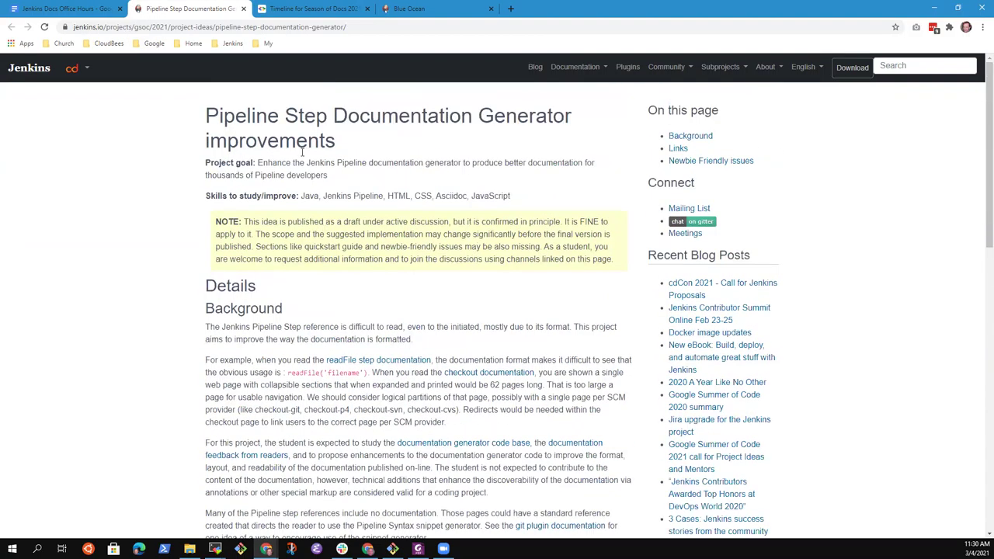
{"action": "left_click_drag", "start_coordinate": [258, 163], "coordinate": [336, 178]}
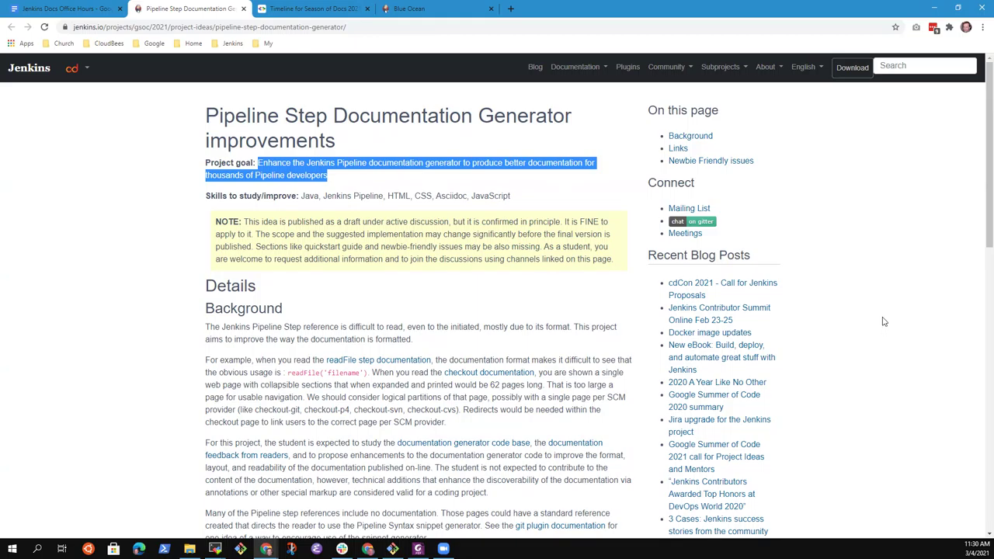
{"action": "left_click", "coordinate": [710, 458]}
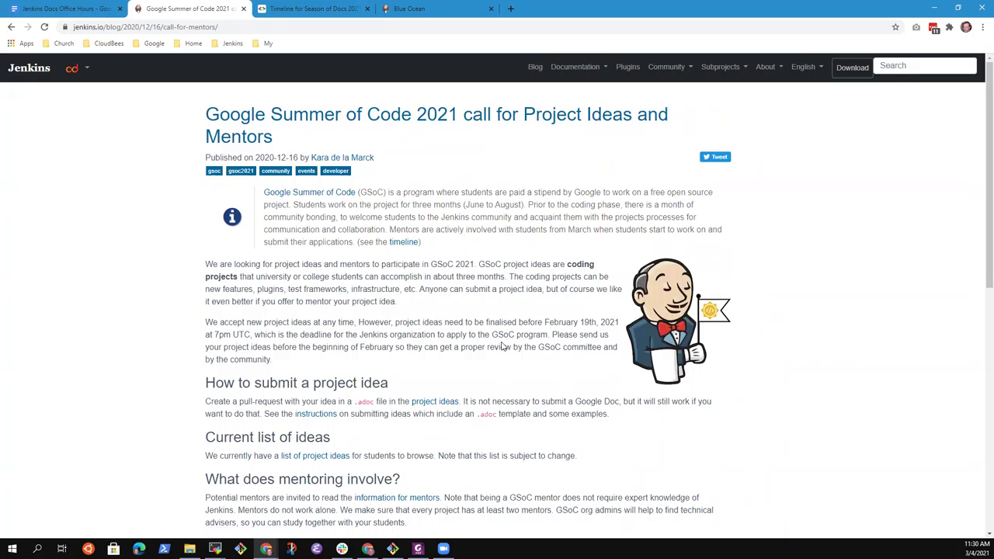
Step: Open the GSoC 2021 list of project ideas and browse it
{"action": "scroll", "coordinate": [347, 295], "scroll_direction": "down", "scroll_amount": 2}
{"action": "left_click", "coordinate": [333, 302]}
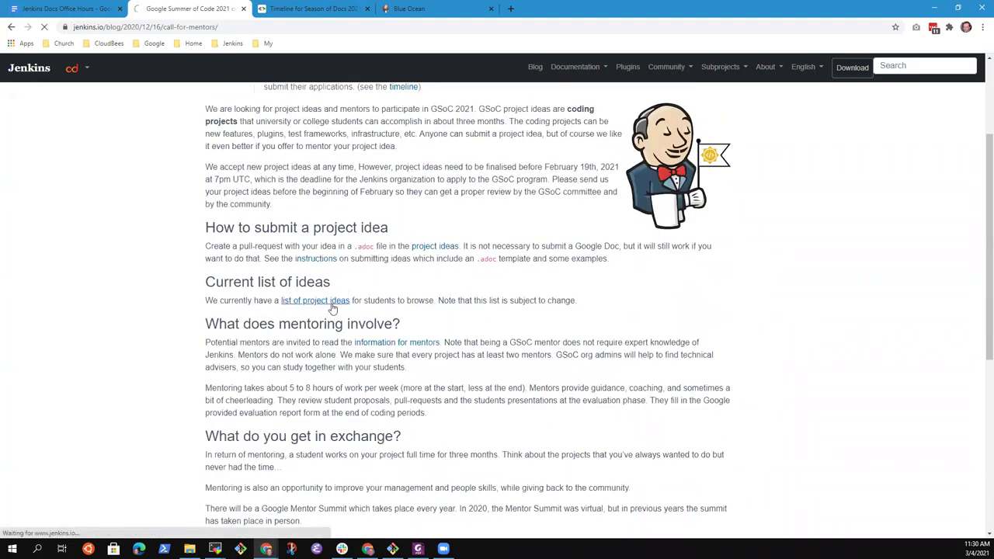
{"action": "scroll", "coordinate": [175, 362], "scroll_direction": "down", "scroll_amount": 4}
{"action": "scroll", "coordinate": [187, 363], "scroll_direction": "down", "scroll_amount": 2}
{"action": "scroll", "coordinate": [295, 257], "scroll_direction": "up", "scroll_amount": 1}
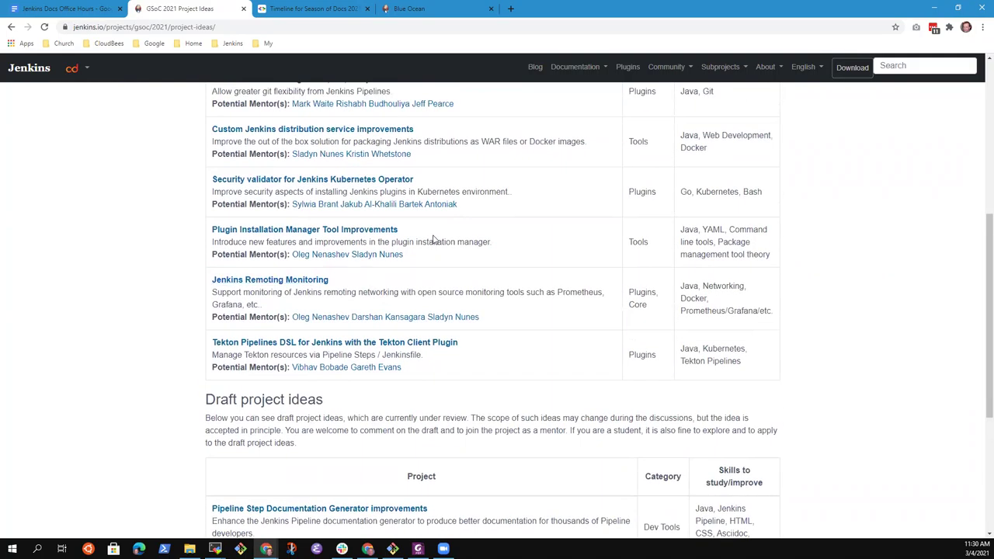
{"action": "scroll", "coordinate": [390, 233], "scroll_direction": "up", "scroll_amount": 2}
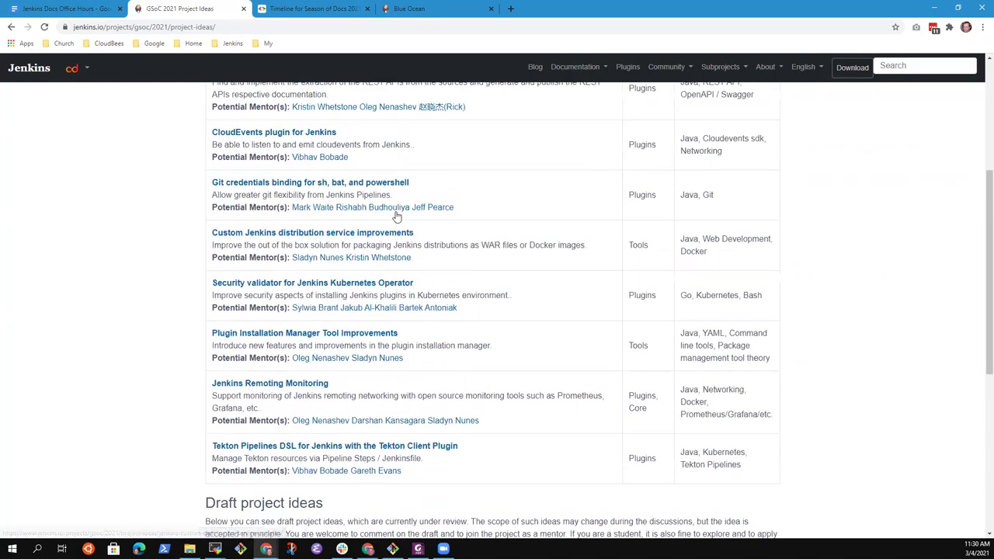
{"action": "scroll", "coordinate": [403, 215], "scroll_direction": "up", "scroll_amount": 1}
{"action": "scroll", "coordinate": [402, 215], "scroll_direction": "up", "scroll_amount": 1}
{"action": "scroll", "coordinate": [388, 190], "scroll_direction": "down", "scroll_amount": 3}
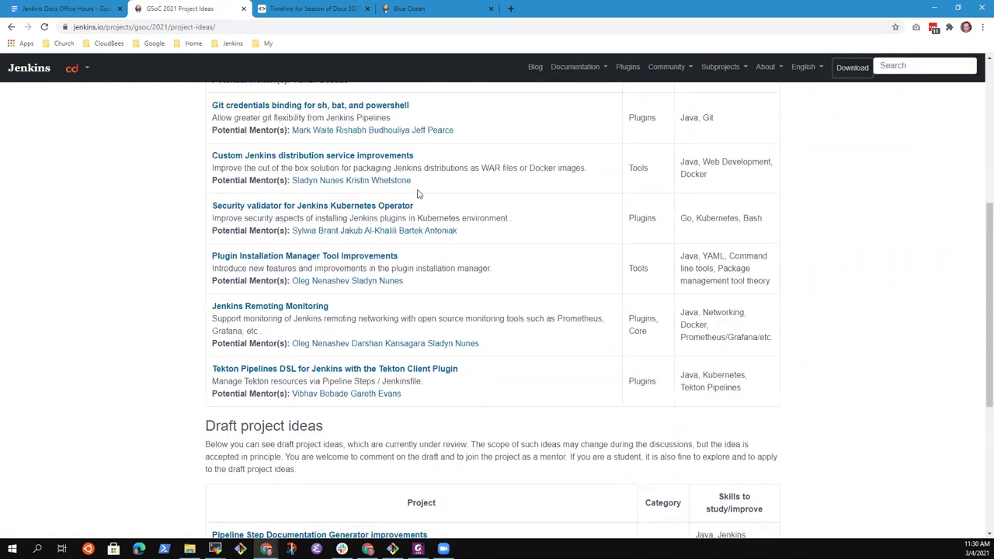
{"action": "scroll", "coordinate": [346, 200], "scroll_direction": "up", "scroll_amount": 3}
Step: Review the Automatic Specification Generator for Jenkins REST API idea, then return to the notes
{"action": "left_click", "coordinate": [281, 228]}
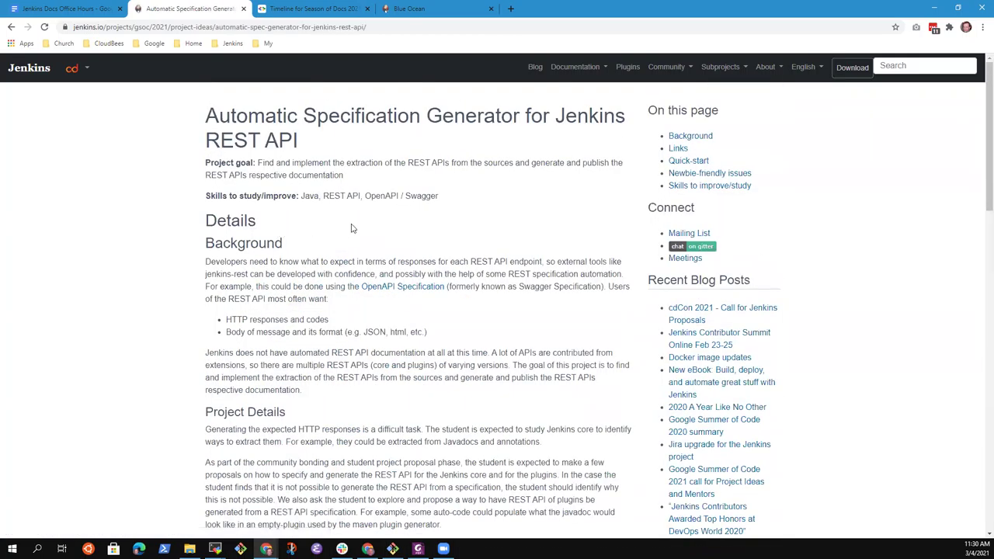
{"action": "scroll", "coordinate": [339, 277], "scroll_direction": "down", "scroll_amount": 10}
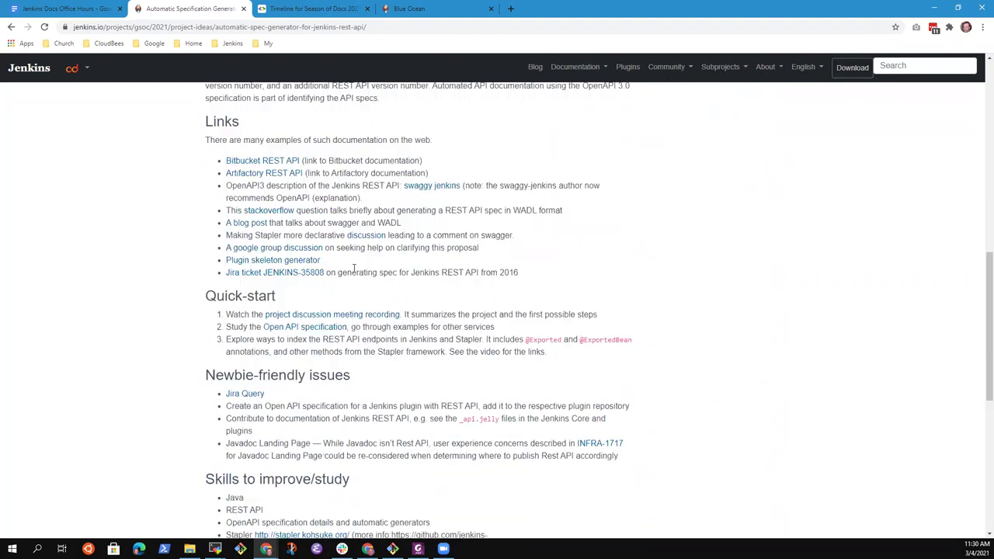
{"action": "scroll", "coordinate": [351, 275], "scroll_direction": "up", "scroll_amount": 10}
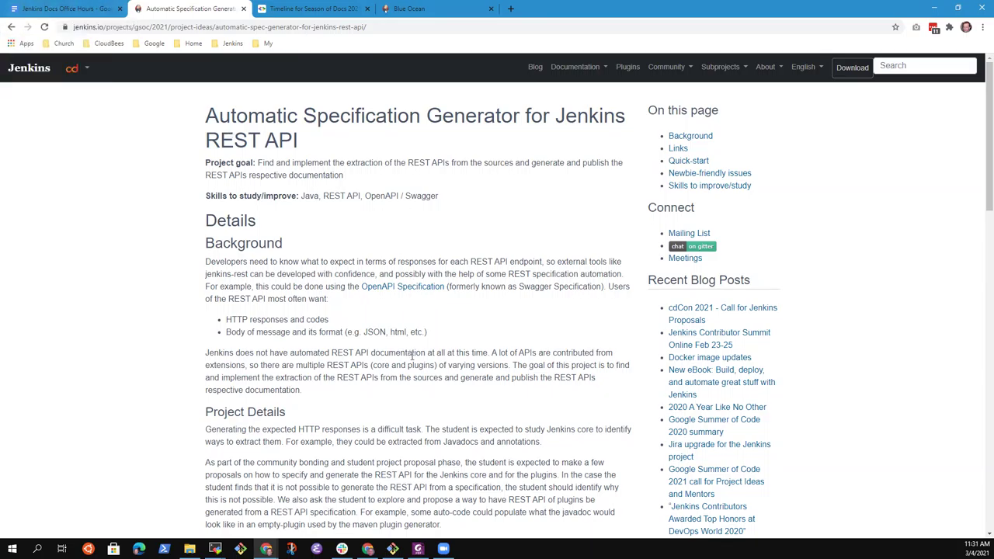
{"action": "left_click", "coordinate": [47, 9]}
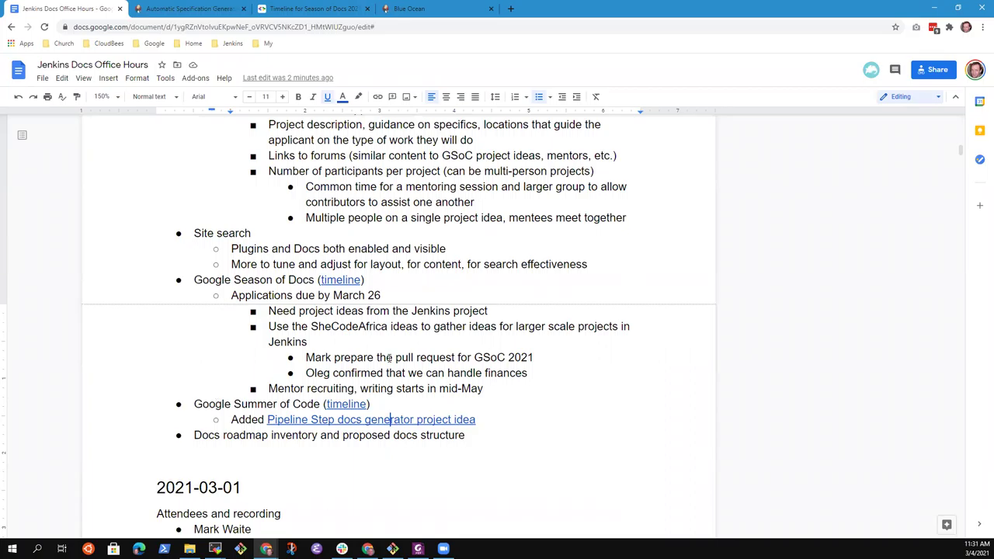
Step: Add a sub-bullet under Pipeline Step reading 'Already includes REST API doc generator project idea'
{"action": "left_click_drag", "start_coordinate": [460, 410], "coordinate": [499, 459]}
{"action": "key", "text": "Down"}
{"action": "key", "text": "End"}
{"action": "key", "text": "Return"}
{"action": "type", "text": "Aolready"}
{"action": "key", "text": "ctrl+BackSpace"}
{"action": "type", "text": "Already "}
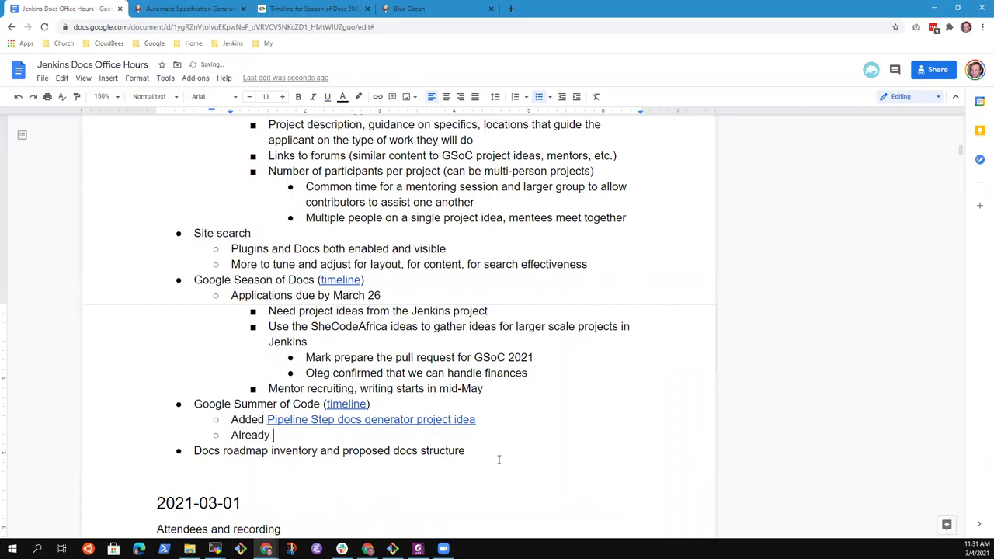
{"action": "type", "text": "includes REST API doc generator project idea"}
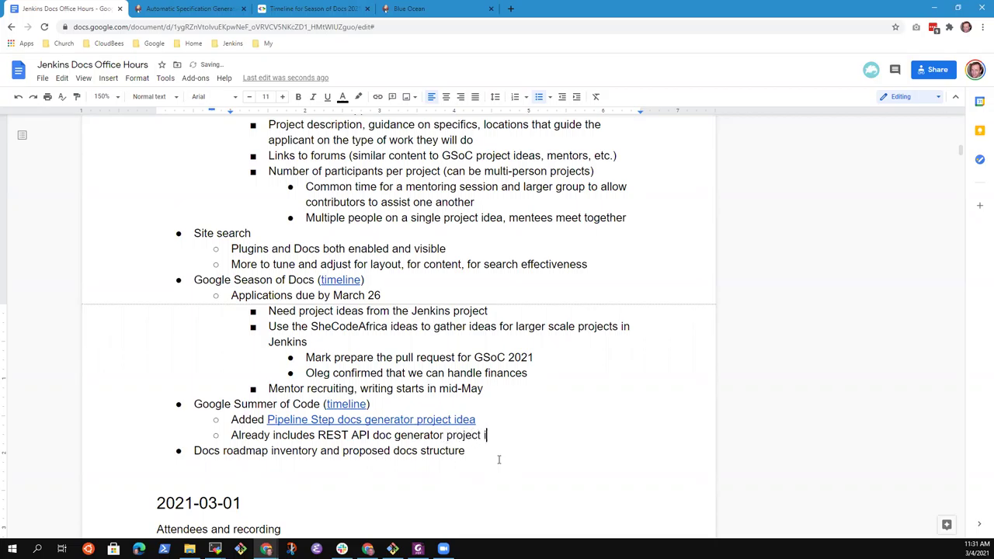
Step: Link the REST API doc generator text to the specification generator project page URL
{"action": "left_click", "coordinate": [200, 10]}
{"action": "left_click", "coordinate": [335, 28]}
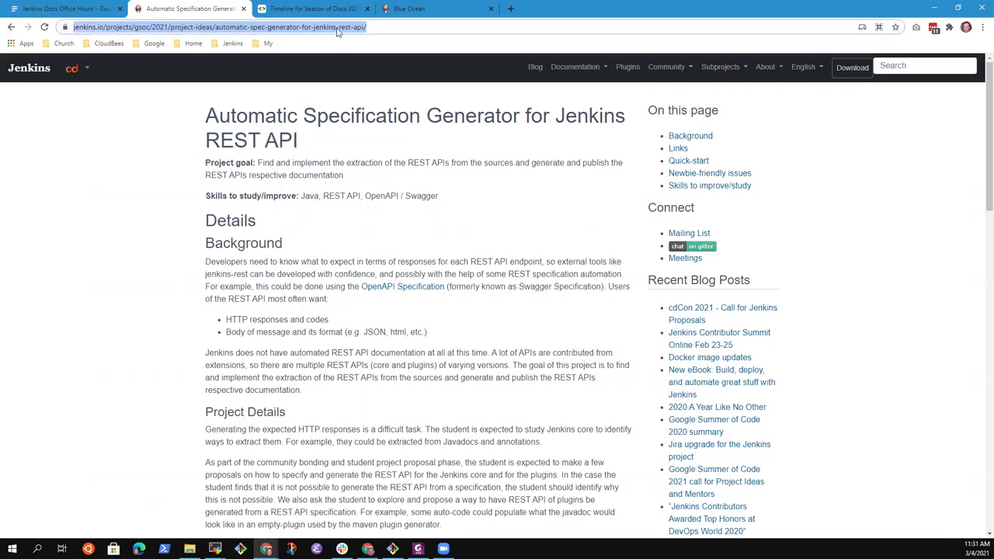
{"action": "left_click", "coordinate": [77, 9]}
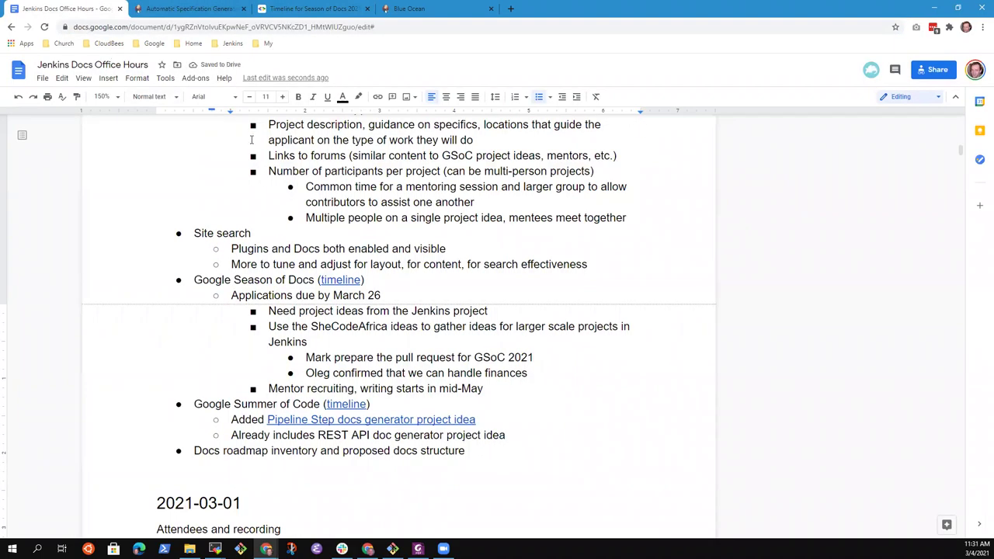
{"action": "key", "text": "ctrl+shift+Left"}
{"action": "key", "text": "ctrl+shift+Left"}
{"action": "key", "text": "ctrl+shift+Left"}
{"action": "key", "text": "ctrl+shift+Left"}
{"action": "key", "text": "ctrl+shift+Left"}
{"action": "key", "text": "ctrl+shift+Left"}
{"action": "key", "text": "ctrl+k"}
{"action": "key", "text": "ctrl+v"}
{"action": "key", "text": "Return"}
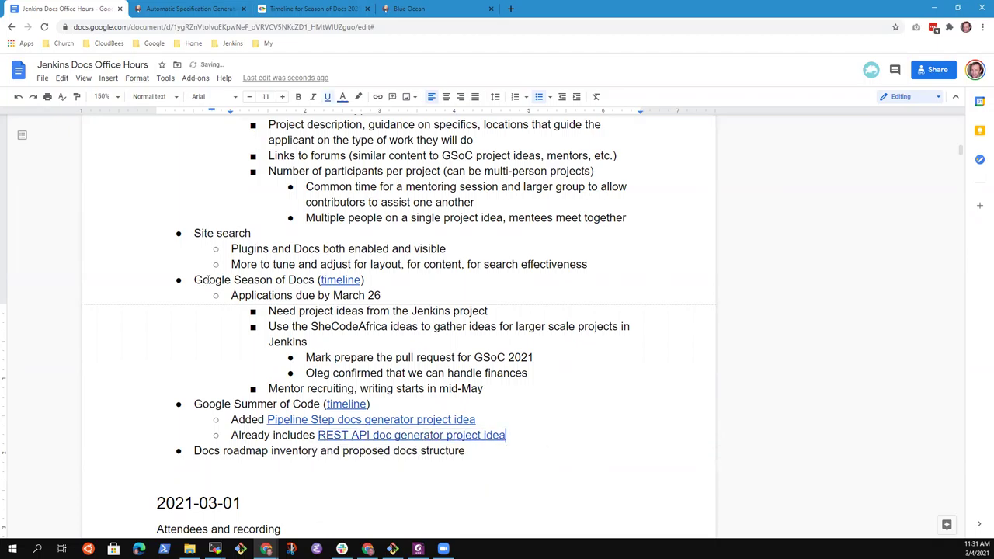
Step: Select the Google Summer of Code line and move down toward the docs roadmap line
{"action": "left_click", "coordinate": [265, 404]}
{"action": "key", "text": "Home"}
{"action": "key", "text": "shift+End"}
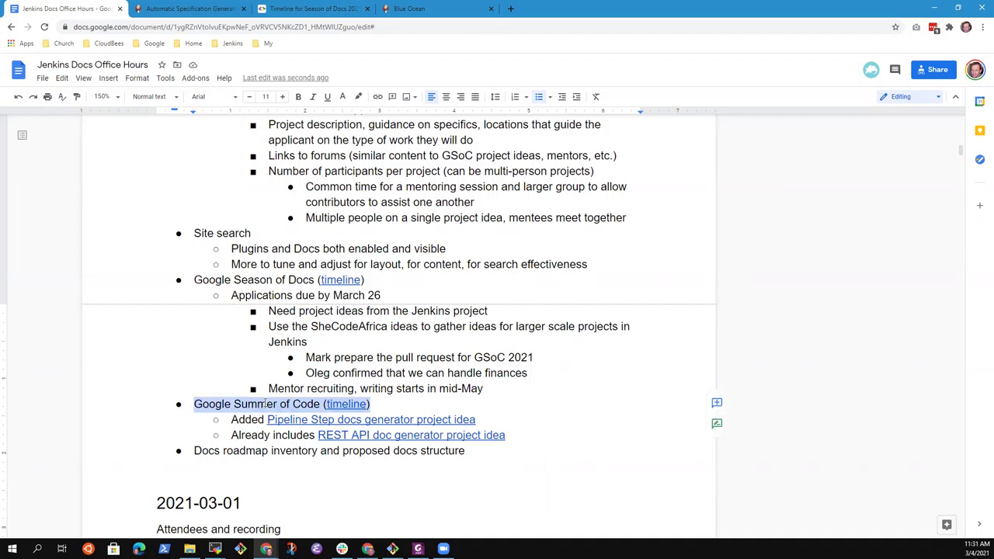
{"action": "key", "text": "Down"}
{"action": "key", "text": "Down"}
{"action": "key", "text": "Down"}
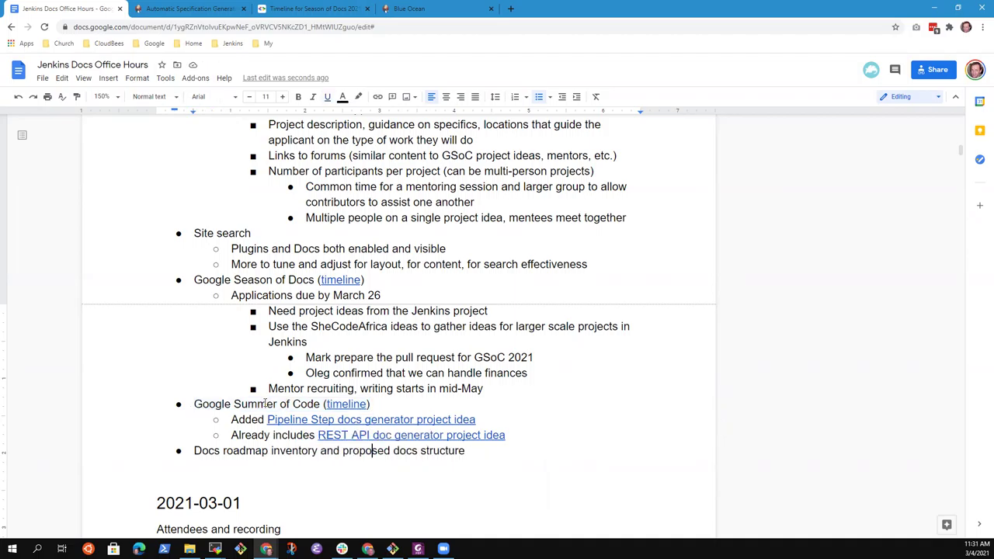
{"action": "key", "text": "Home"}
{"action": "key", "text": "shift+End"}
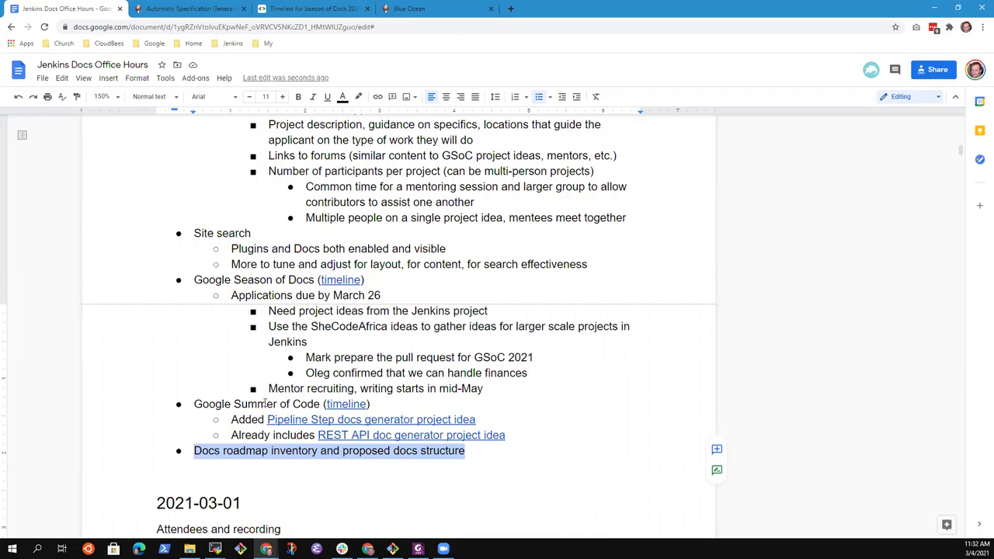
{"action": "key", "text": "Left"}
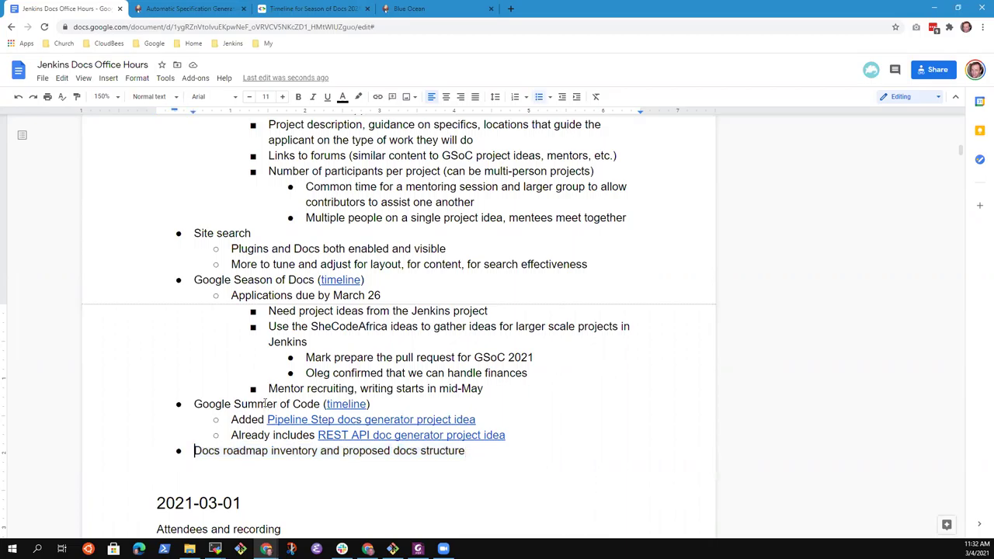
{"action": "key", "text": "shift+End"}
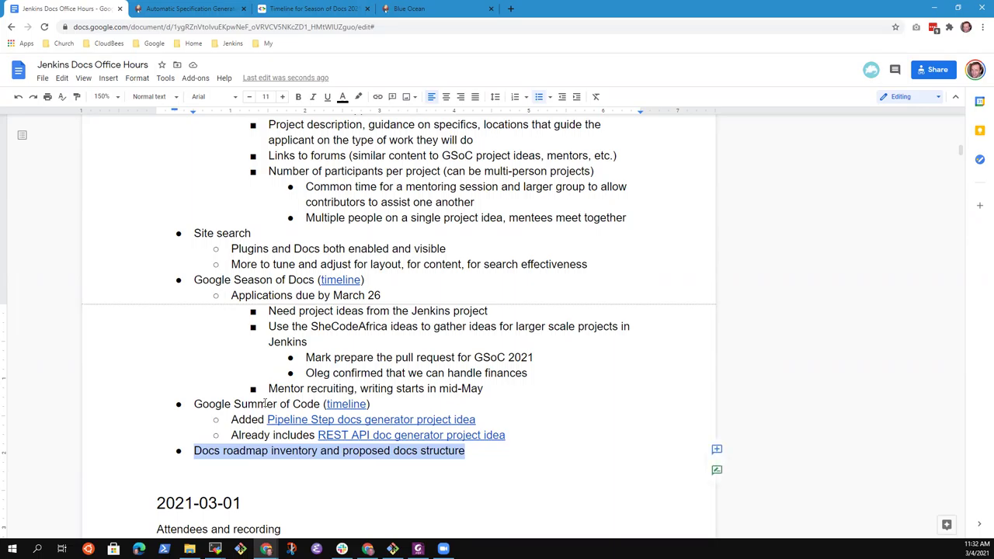